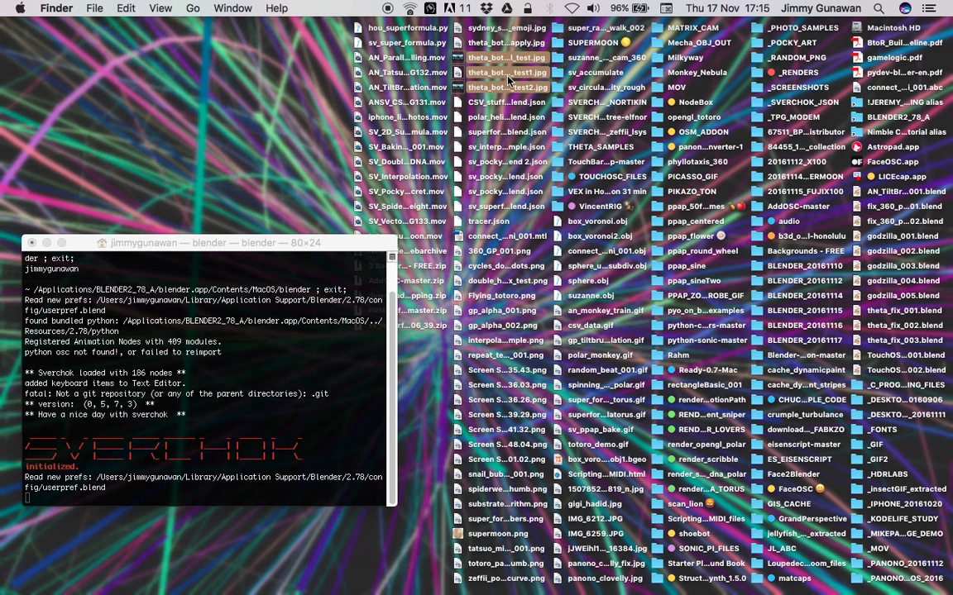
Step: Add the theta_botanical_test_apply image to the selected theta_botanical files and preview the selected 360 panoramas
super+click(454, 41)
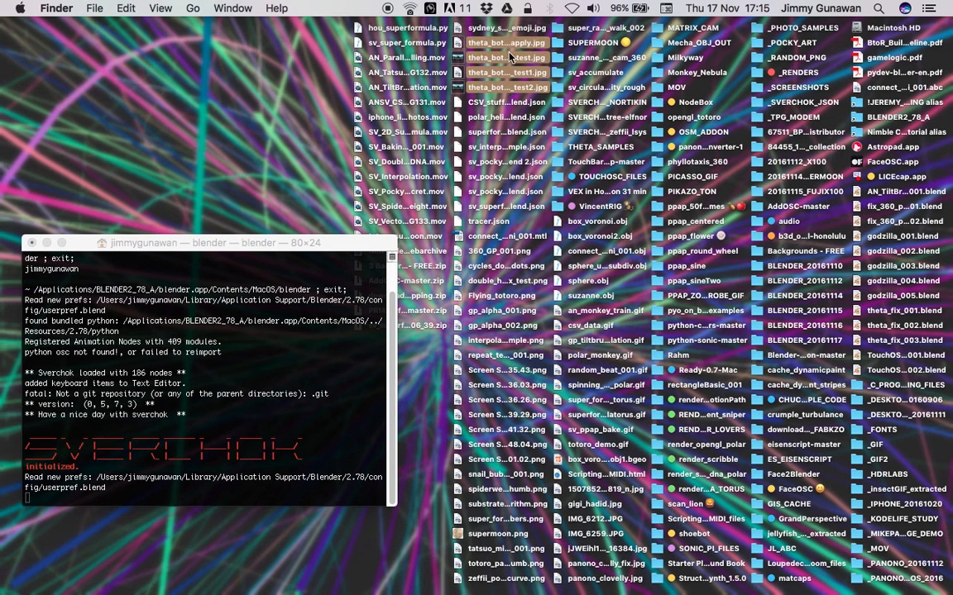
key(space)
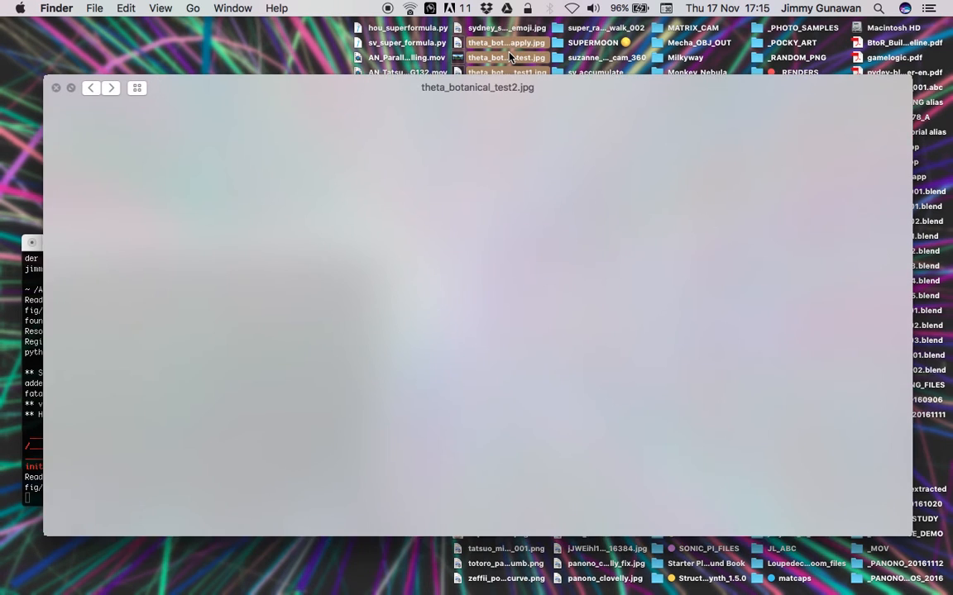
key(Left)
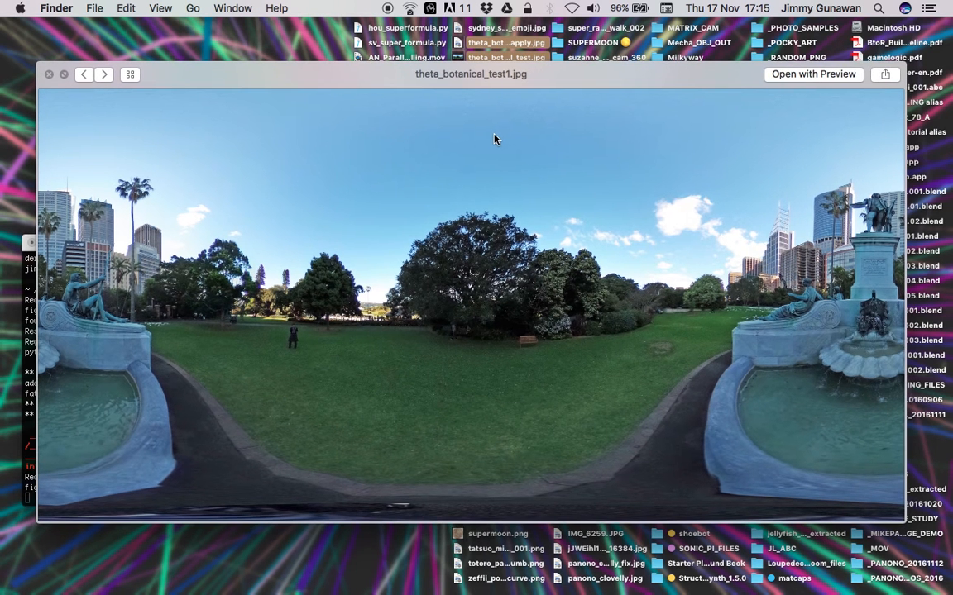
key(Left)
key(Left)
key(Right)
key(Left)
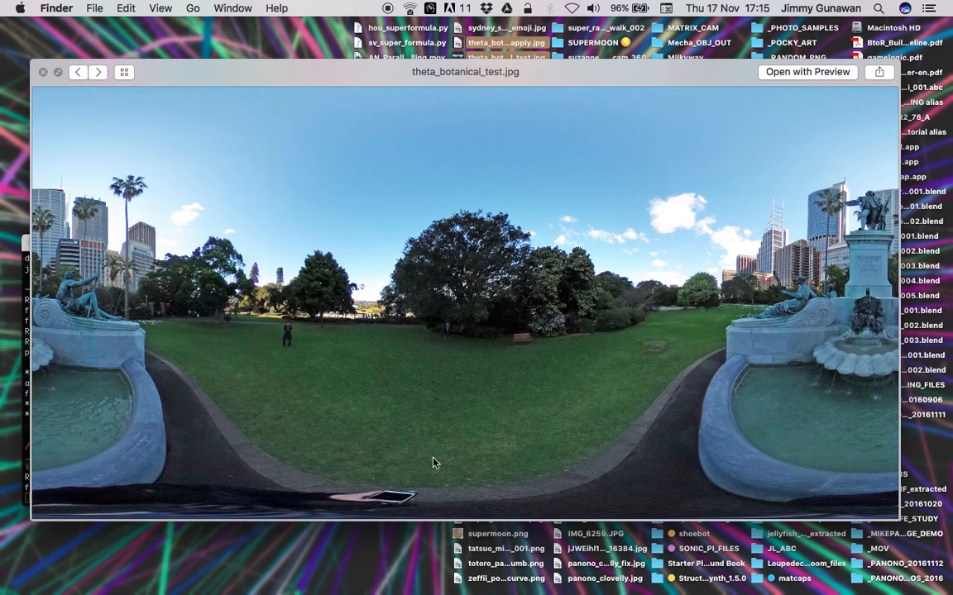
Step: Compare the ground area across the previewed theta_botanical_test, test_apply, test1 and test2 panoramas, and close the preview
key(Right)
key(Left)
key(Right)
key(Left)
key(Right)
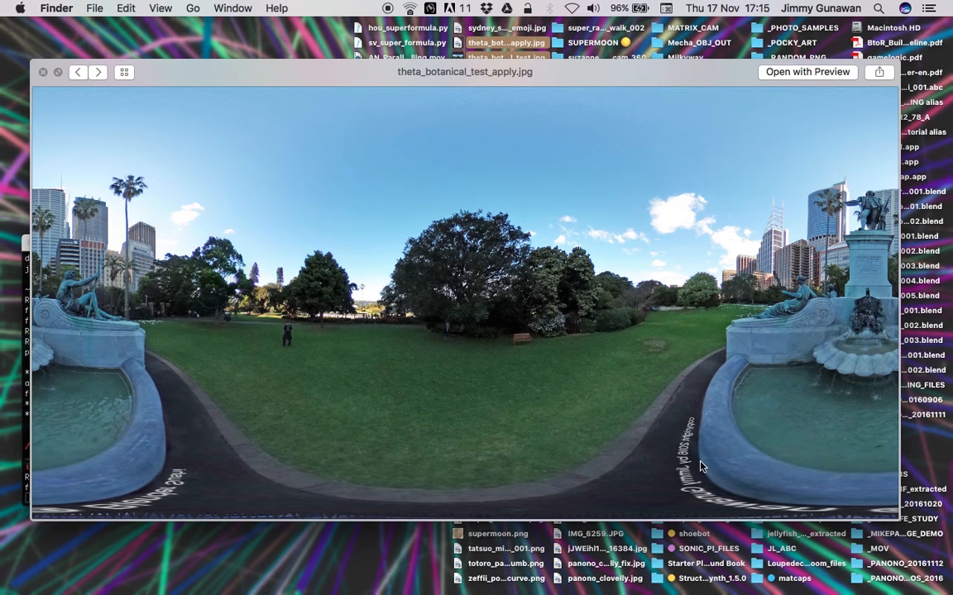
key(Right)
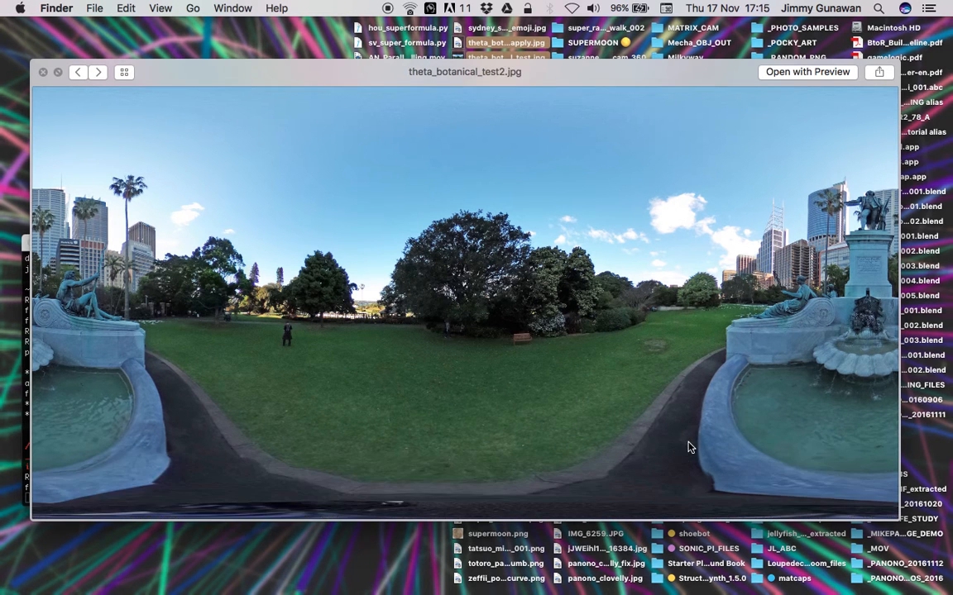
key(Right)
key(Left)
key(Right)
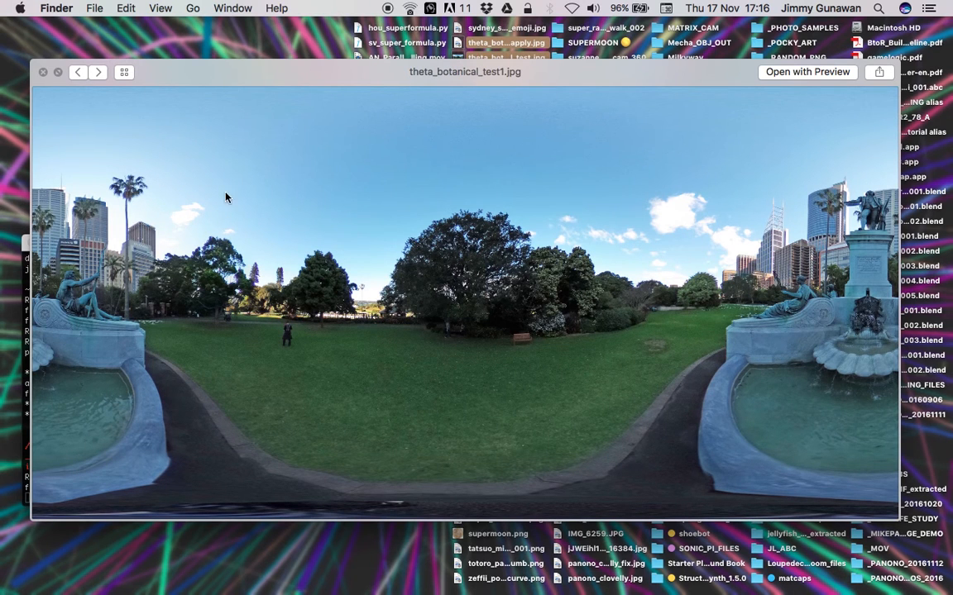
click(44, 74)
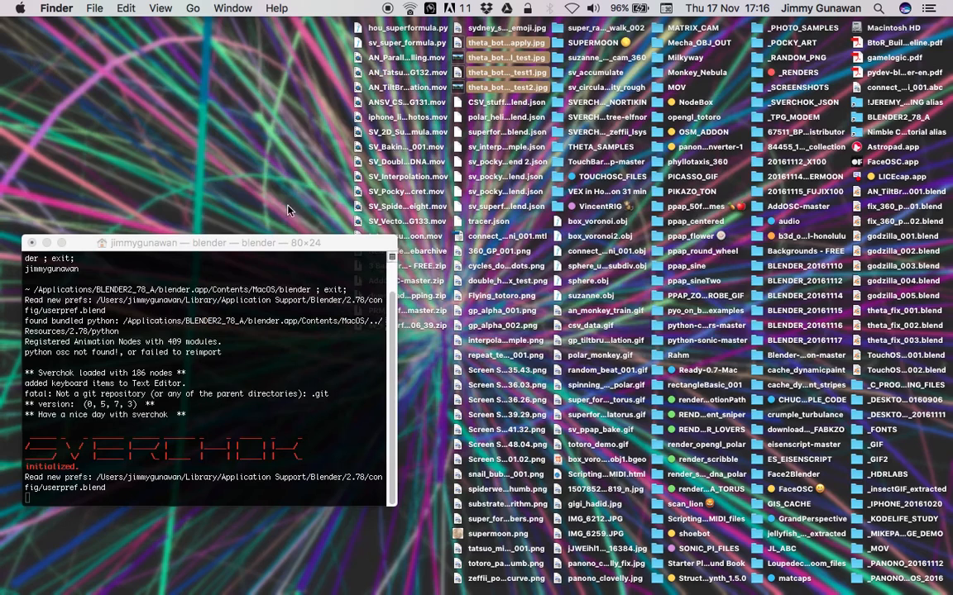
Step: Switch to Blender and delete the default cube from the scene
drag(294, 245, 289, 197)
key(ctrl+Right)
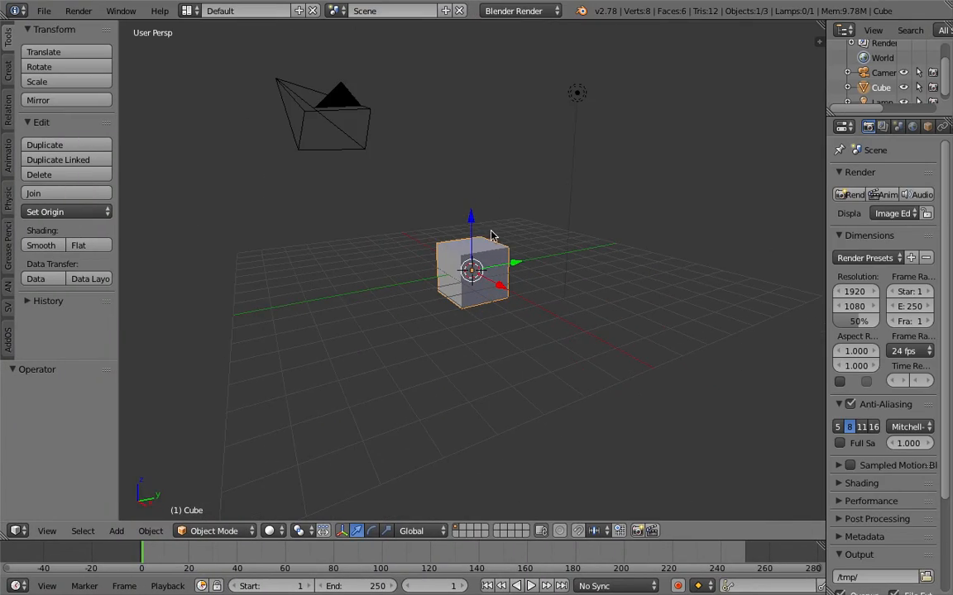
key(x)
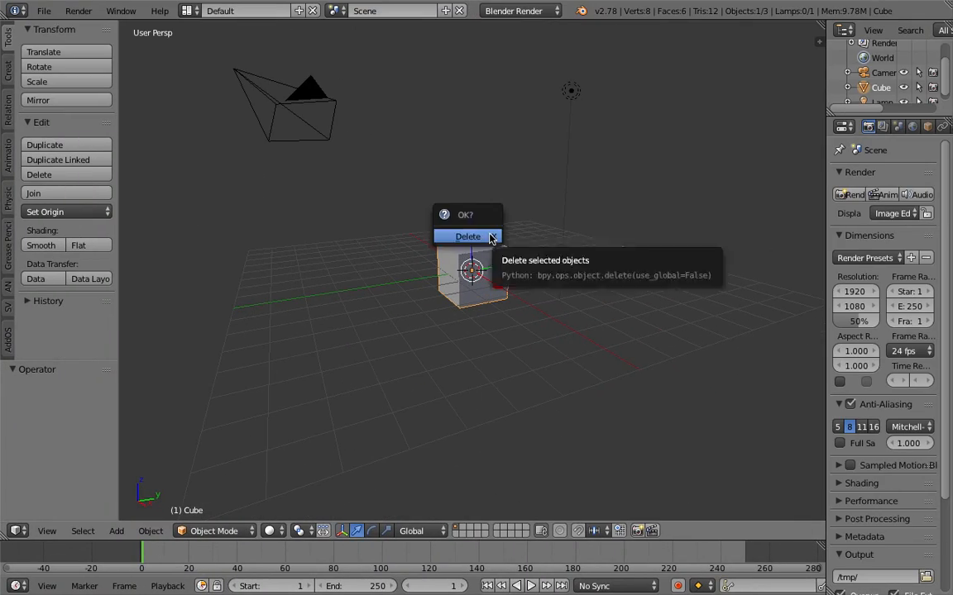
click(489, 238)
Step: Place the 3D cursor above the grid and add a UV sphere mesh there
scroll(475, 213, down, 4)
middle_drag(476, 213, 528, 216)
click(43, 13)
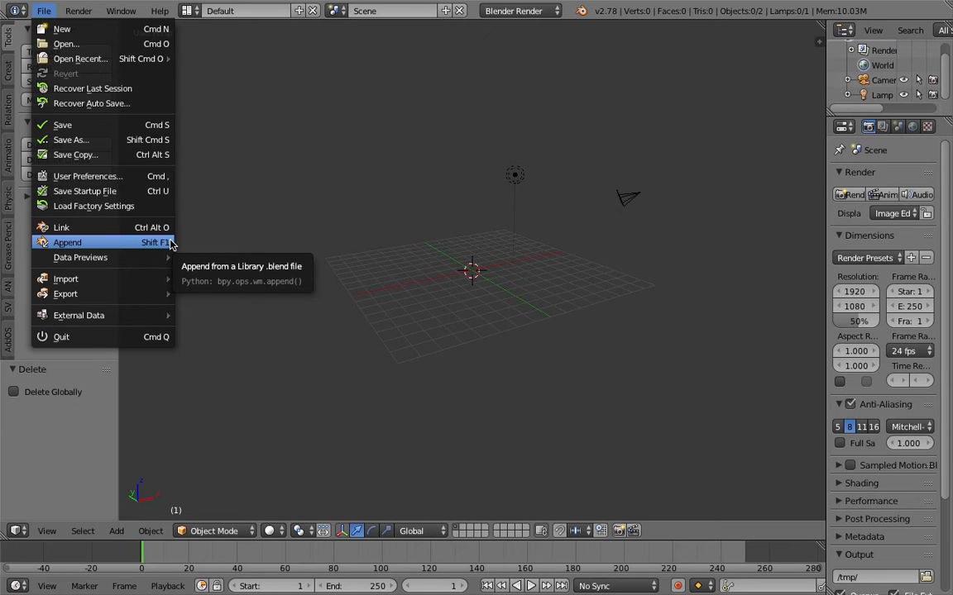
click(446, 187)
middle_drag(438, 211, 393, 229)
key(shift+a)
mouse_move(392, 229)
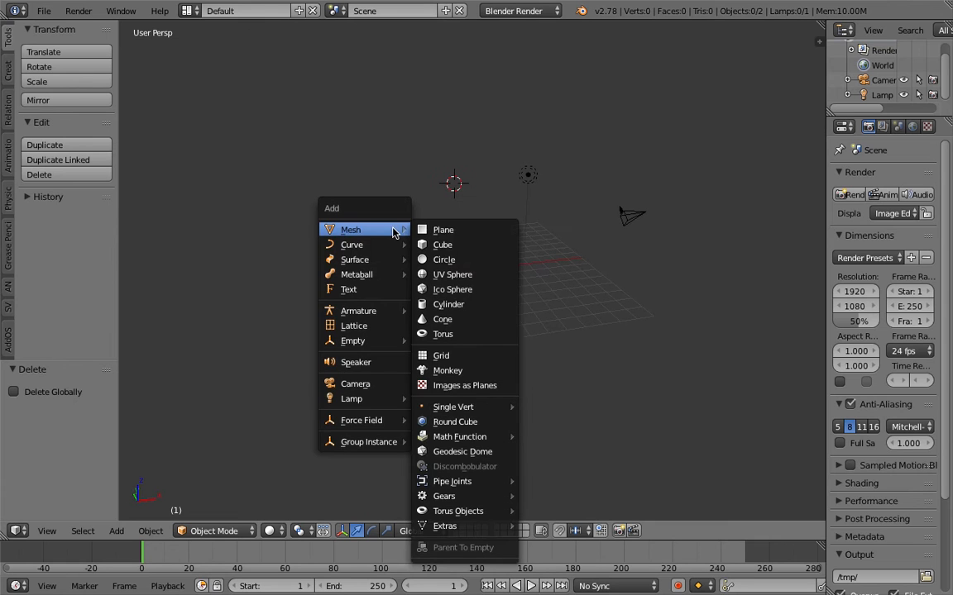
click(453, 273)
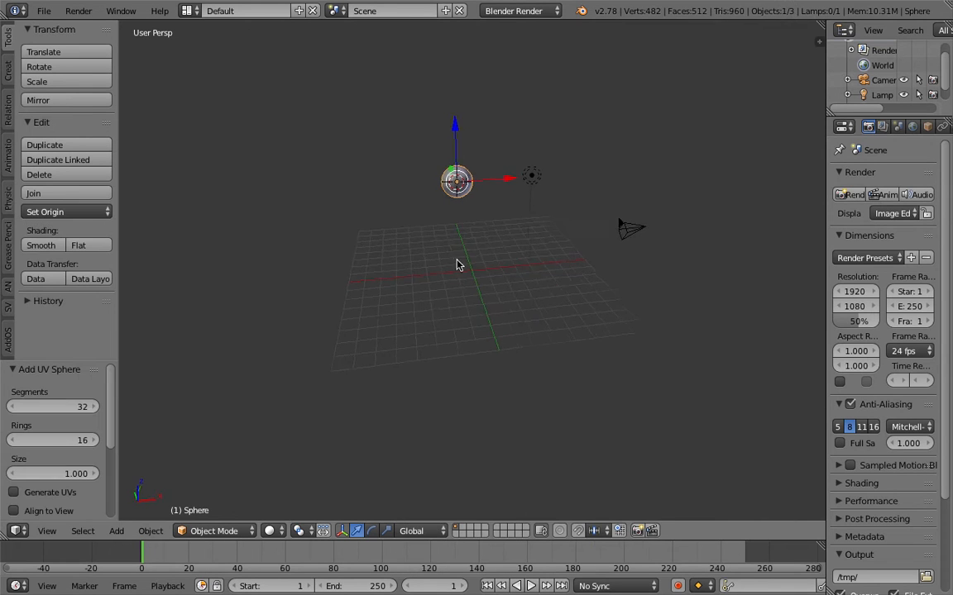
Step: Set the new UV sphere to 64 segments and 64 rings
scroll(71, 467, down, 3)
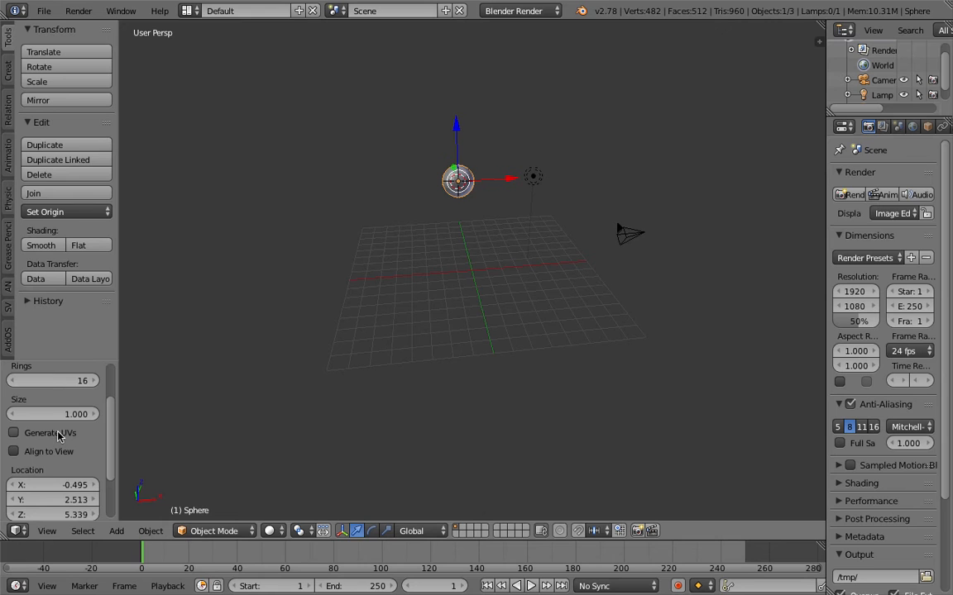
scroll(64, 425, up, 3)
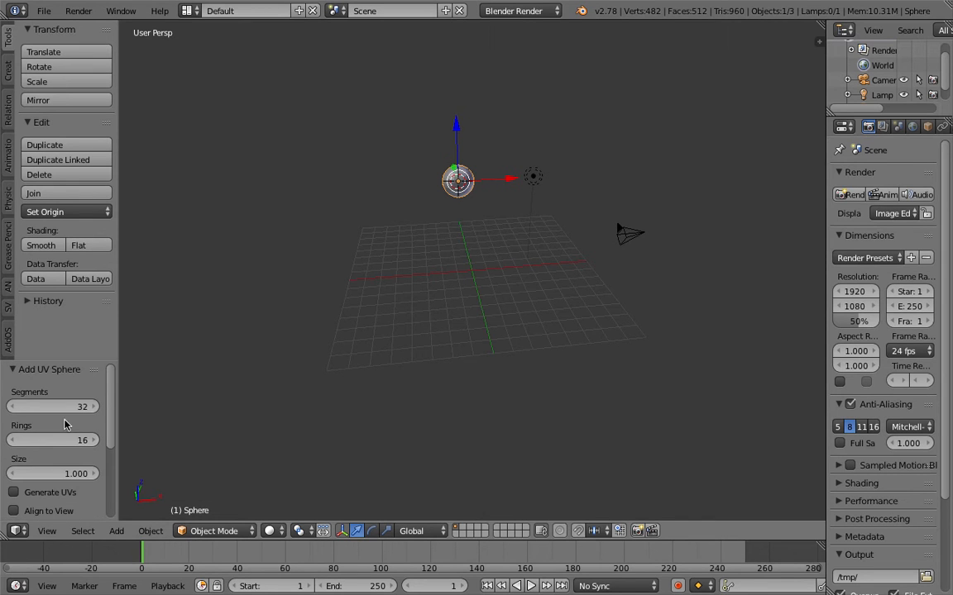
click(64, 410)
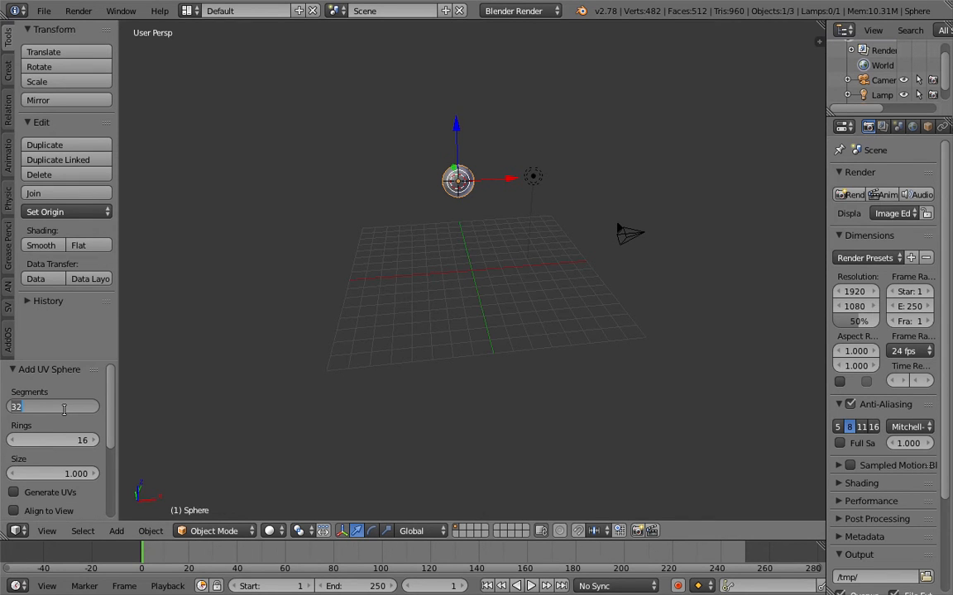
text(64)
key(Tab)
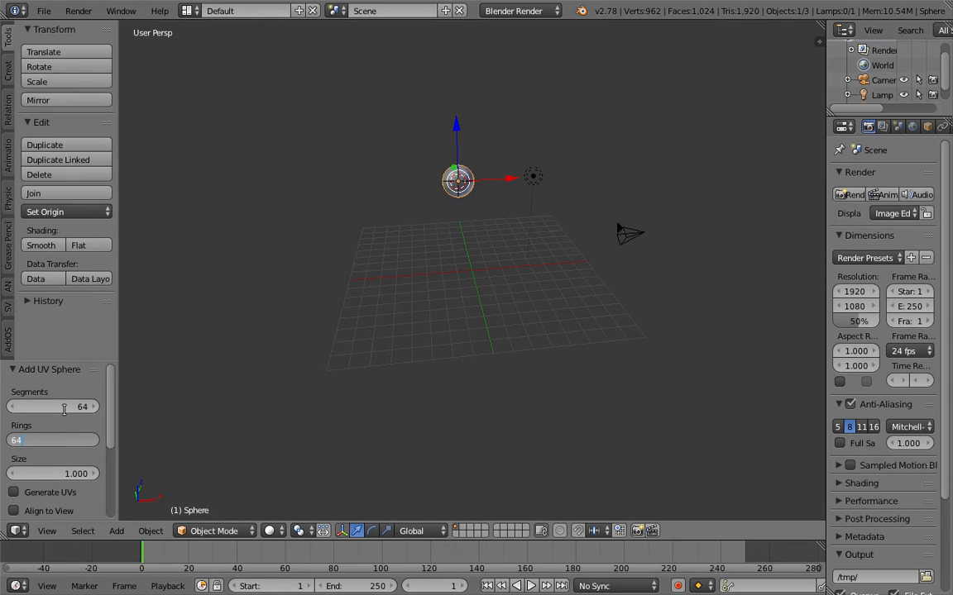
text(64)
key(Tab)
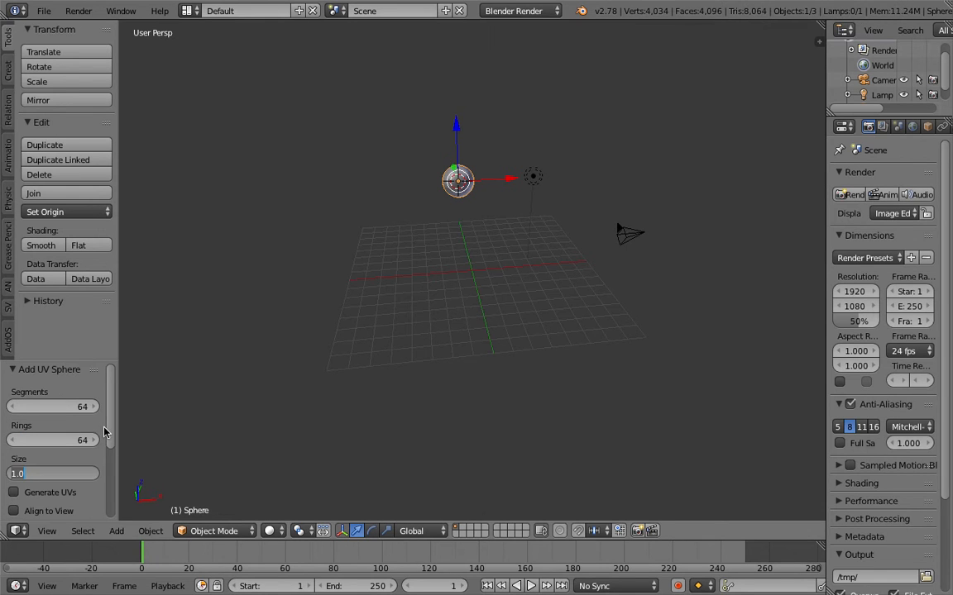
key(Return)
Step: Set the UV sphere to 32 segments and 32 rings, and turn on Generate UVs
click(66, 407)
text(32)
key(Tab)
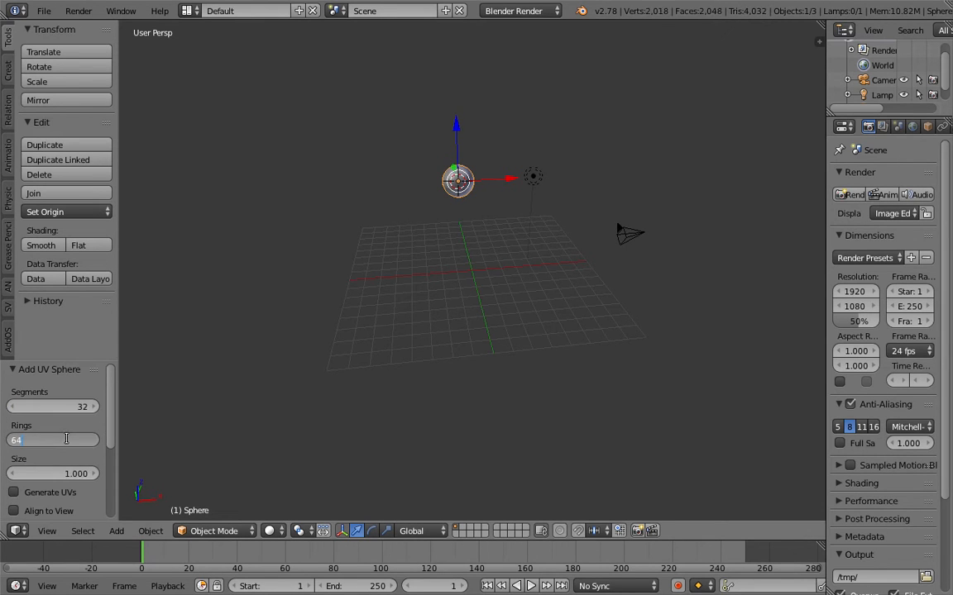
text(32)
key(Tab)
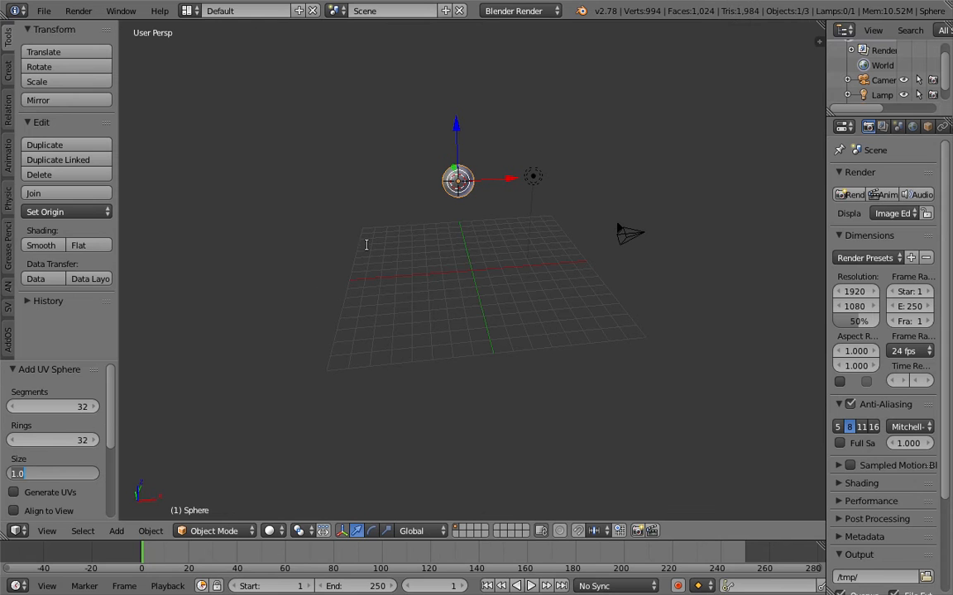
key(Return)
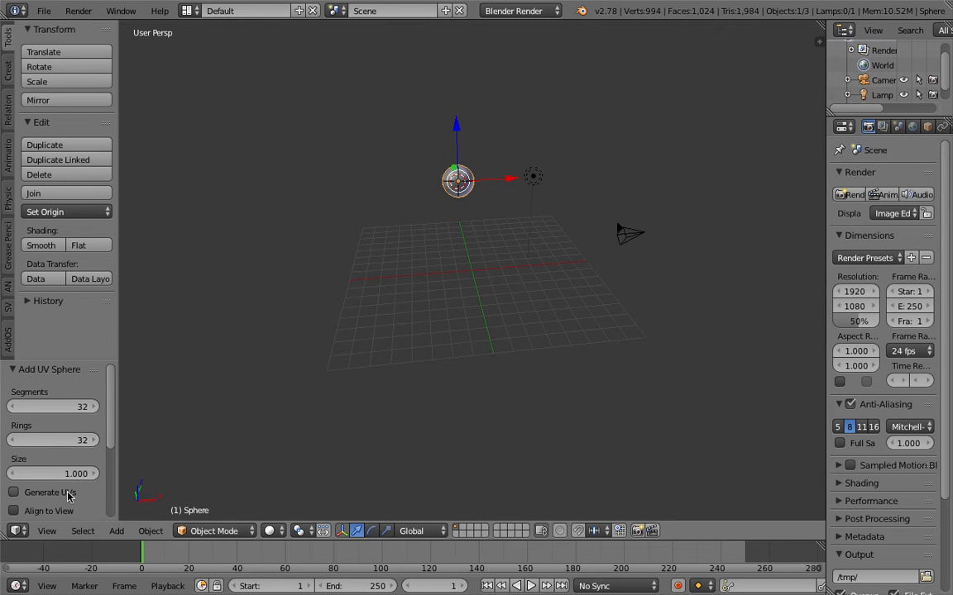
click(68, 496)
Step: Switch to the UV Editing screen layout and enter Edit Mode on the sphere to show its UV map
scroll(485, 197, up, 4)
shift+middle_drag(482, 190, 405, 351)
scroll(463, 369, up, 3)
click(189, 11)
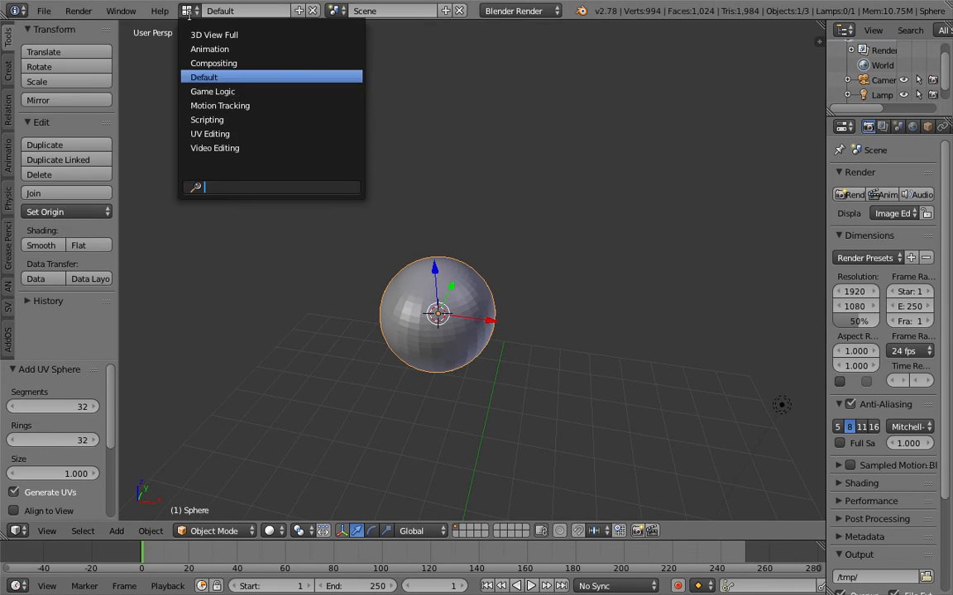
click(221, 135)
scroll(747, 298, down, 3)
middle_drag(747, 298, 706, 335)
key(Tab)
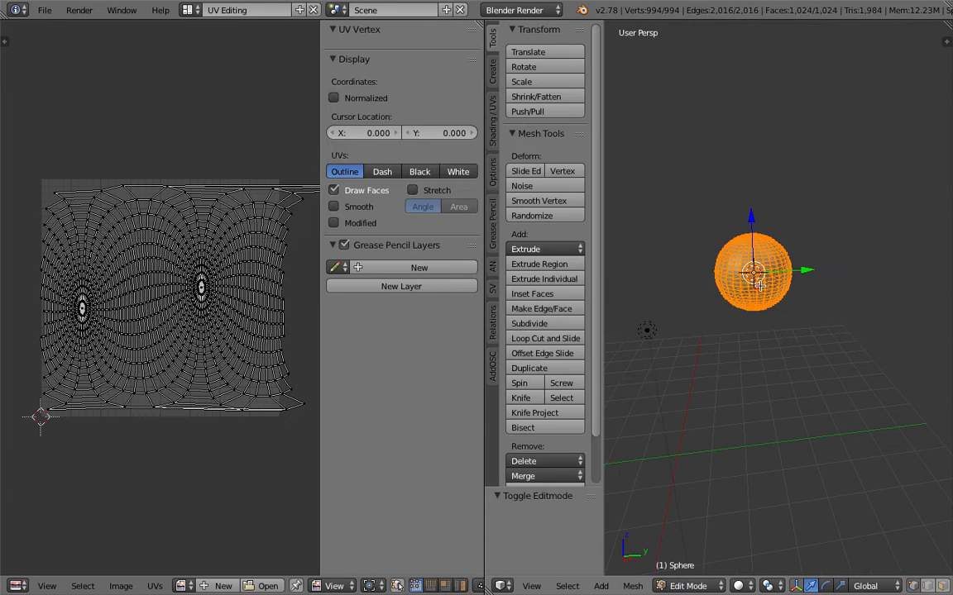
Step: Examine the sphere's generated UV layout closely, including the pole areas and the outer borders
middle_drag(168, 234, 167, 241)
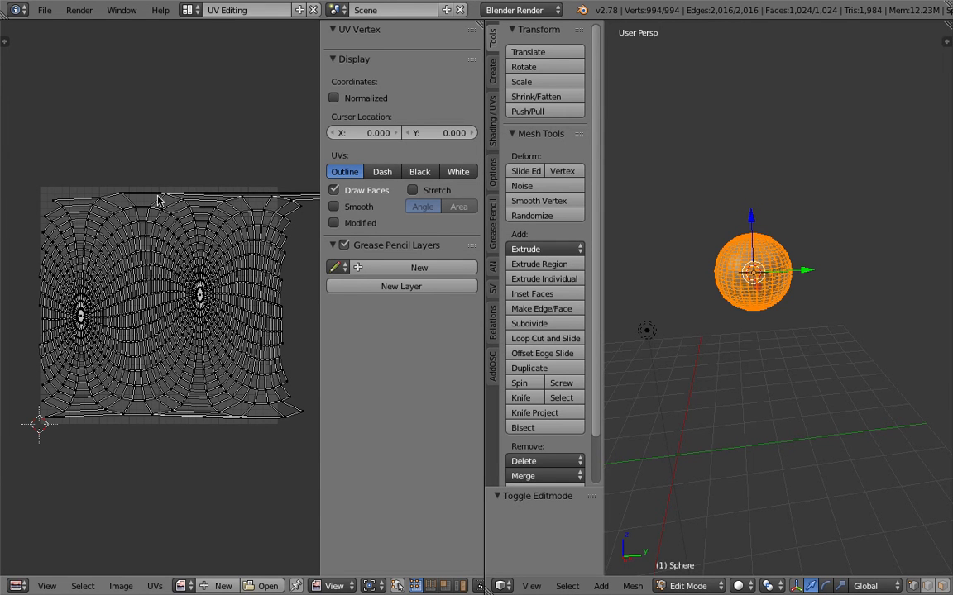
scroll(110, 351, up, 6)
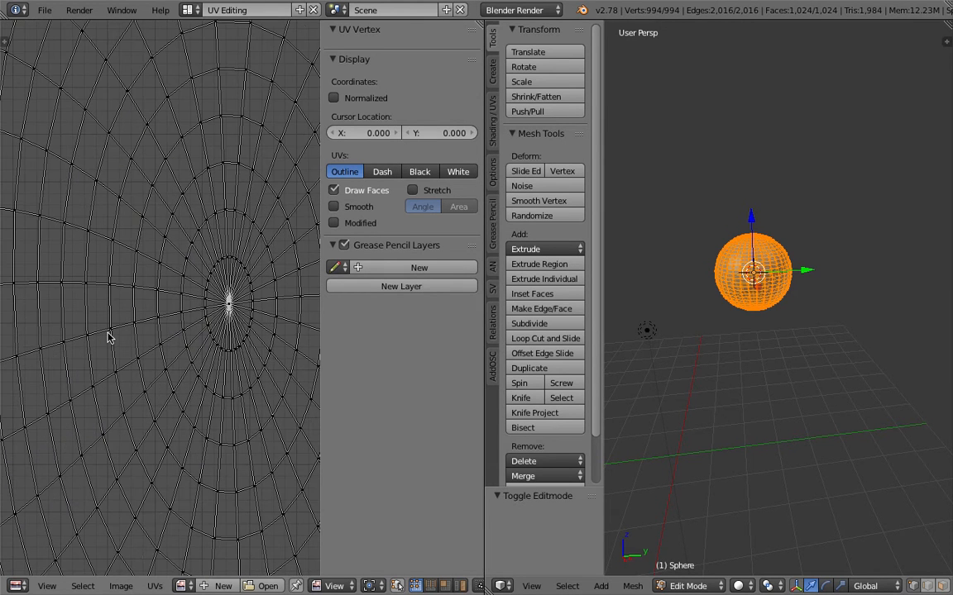
scroll(107, 339, down, 8)
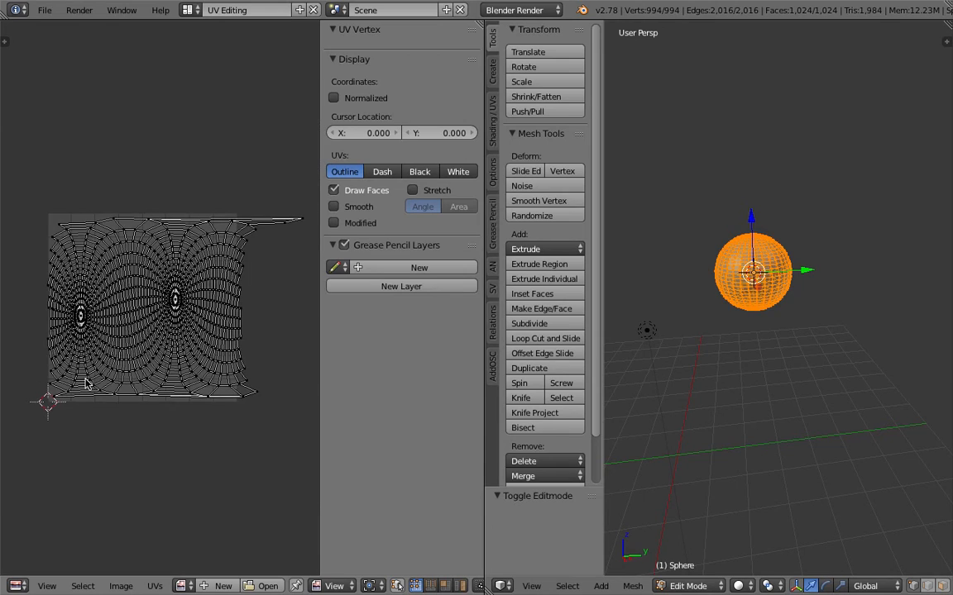
scroll(142, 292, up, 4)
middle_drag(172, 291, 218, 279)
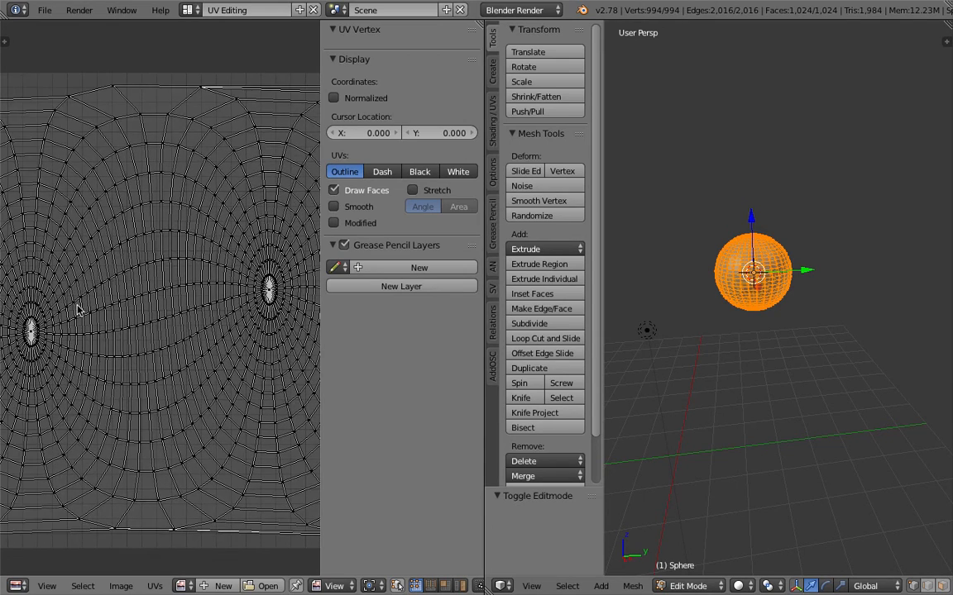
middle_drag(101, 289, 126, 285)
scroll(71, 293, down, 2)
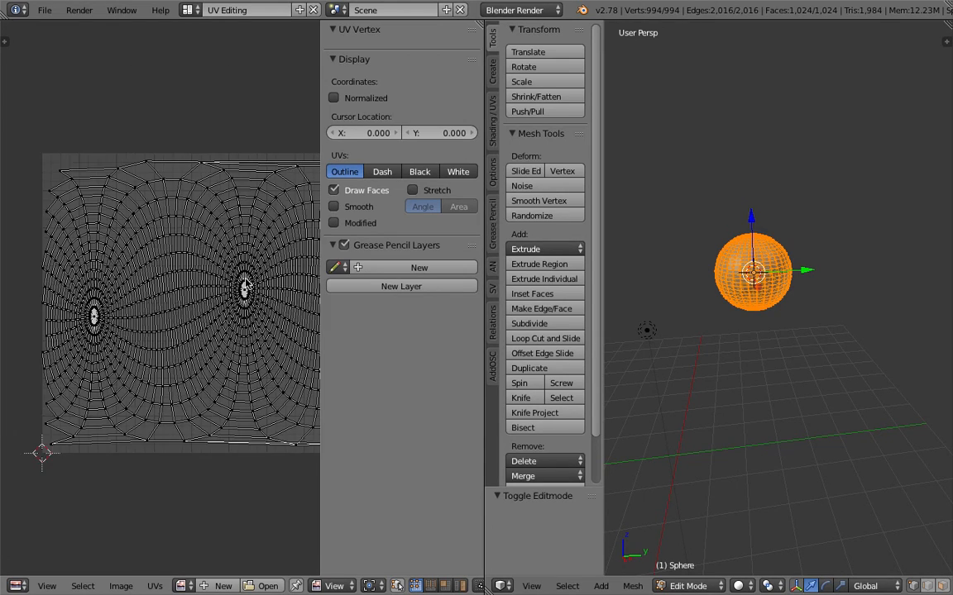
scroll(234, 259, up, 5)
scroll(195, 329, up, 2)
middle_drag(240, 424, 192, 309)
scroll(195, 311, up, 5)
scroll(192, 417, down, 2)
scroll(195, 421, down, 7)
middle_drag(128, 354, 158, 346)
middle_drag(770, 272, 767, 304)
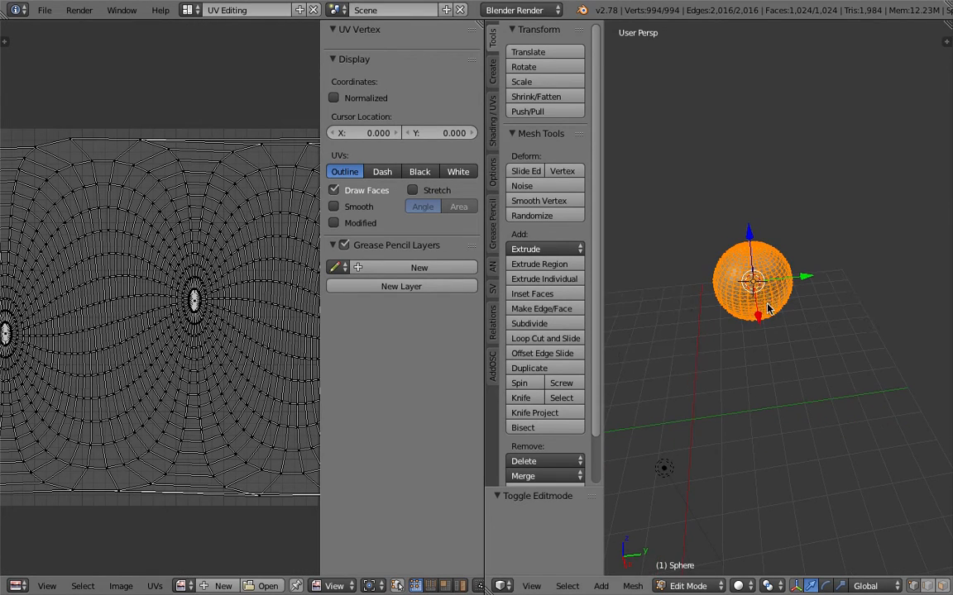
Step: Return the sphere to Object Mode and switch back to the Default screen layout
key(Tab)
click(649, 306)
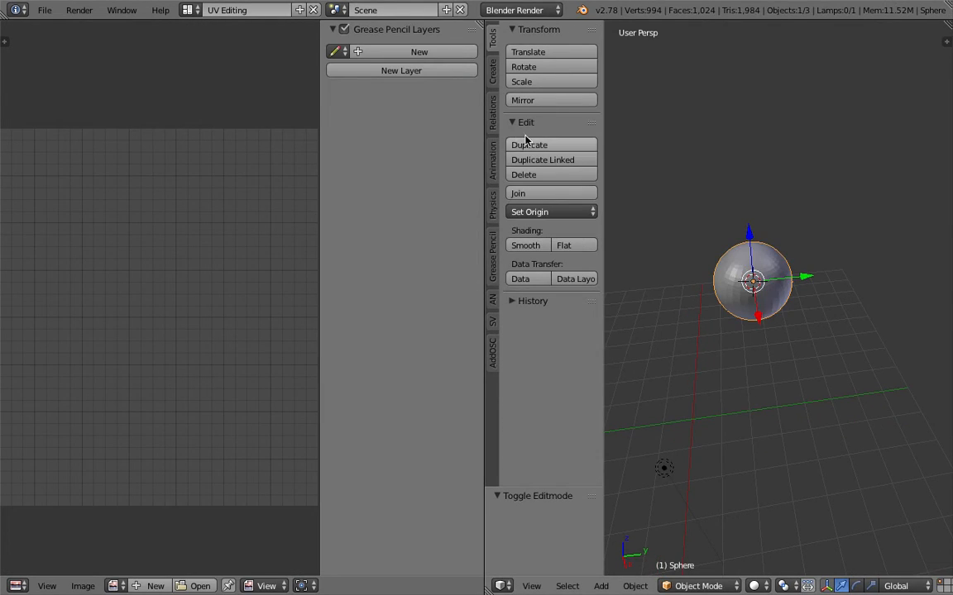
click(190, 10)
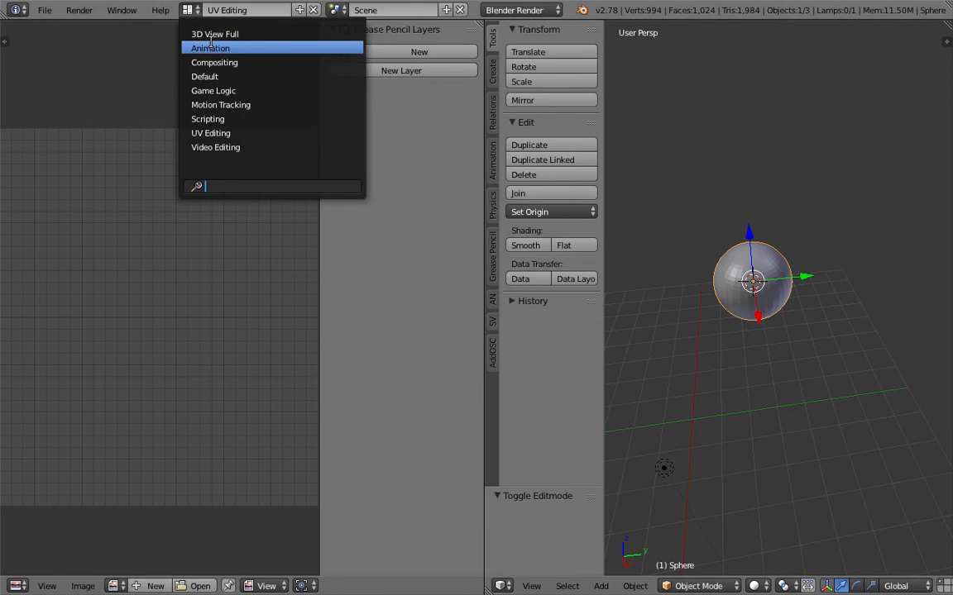
click(211, 78)
middle_drag(405, 285, 617, 291)
middle_drag(532, 273, 561, 277)
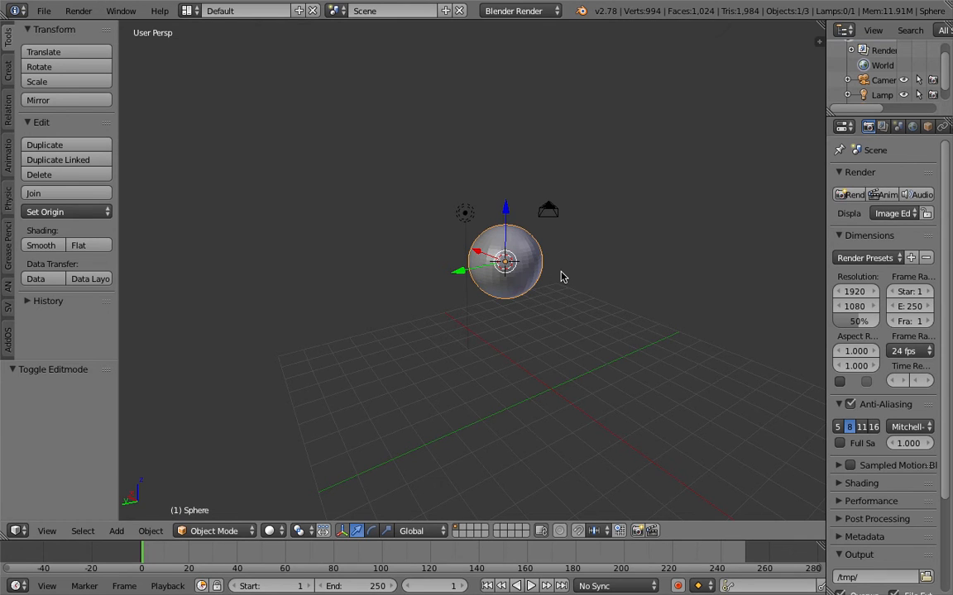
click(190, 10)
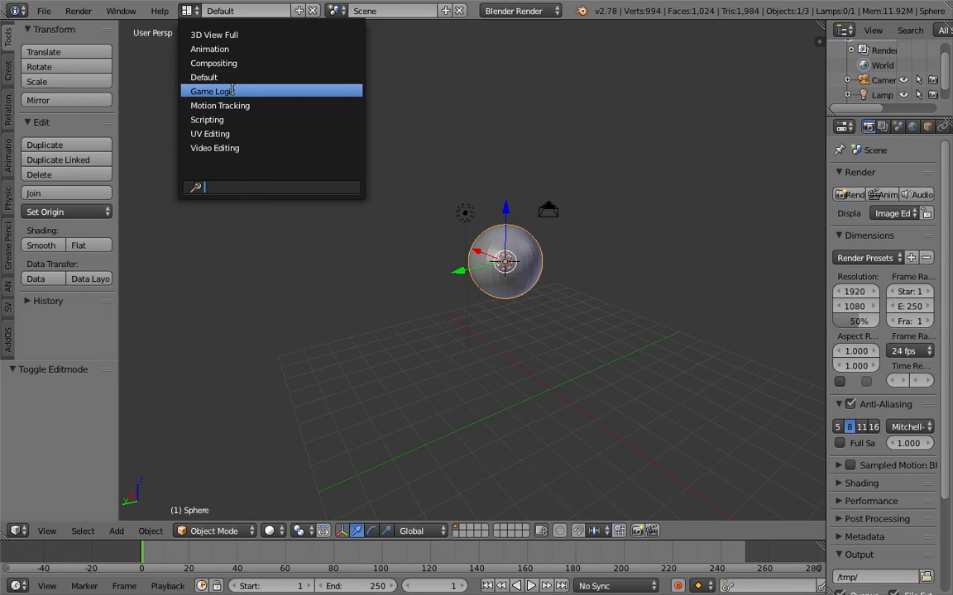
click(546, 250)
middle_drag(556, 251, 481, 244)
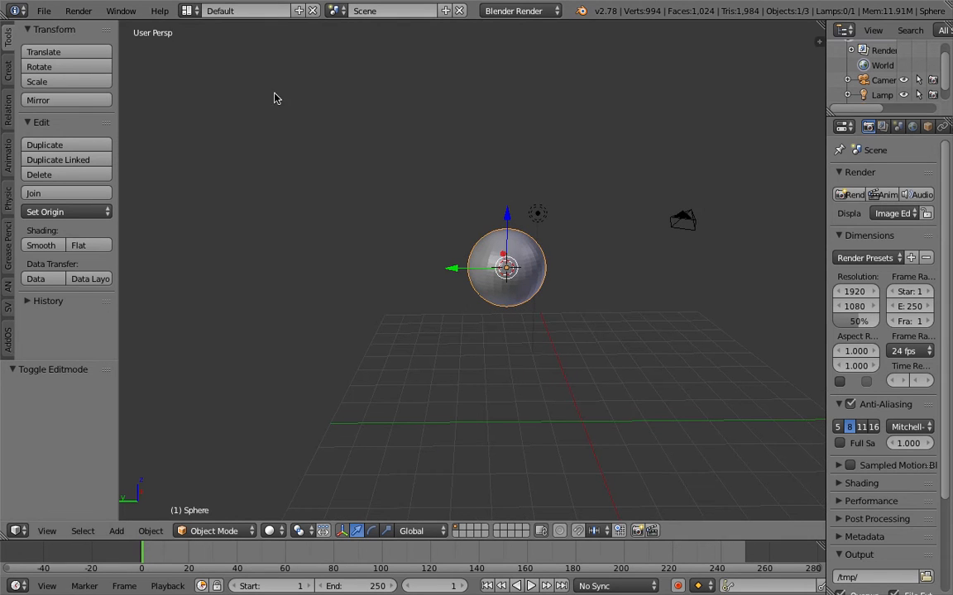
click(187, 14)
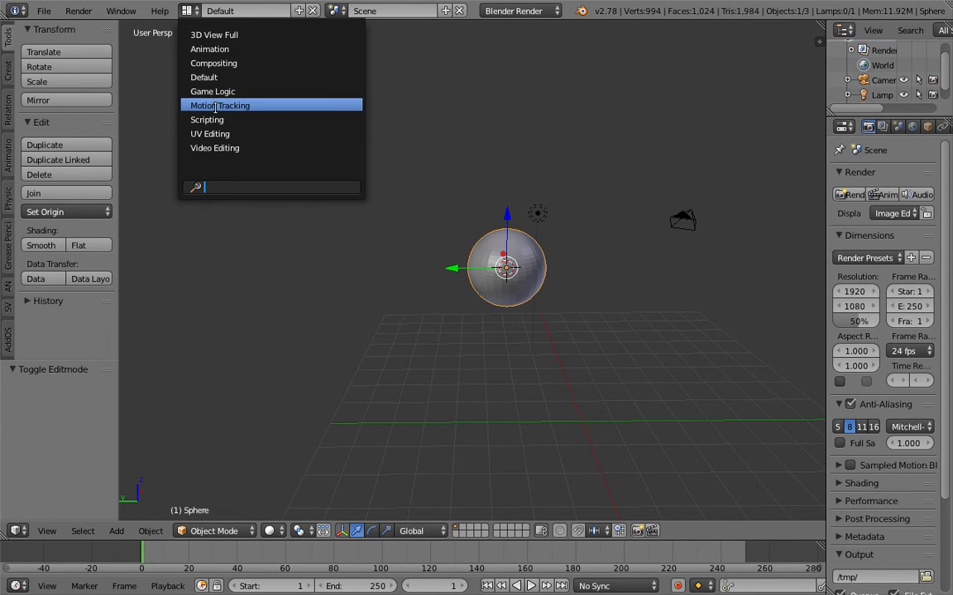
middle_drag(438, 152, 463, 142)
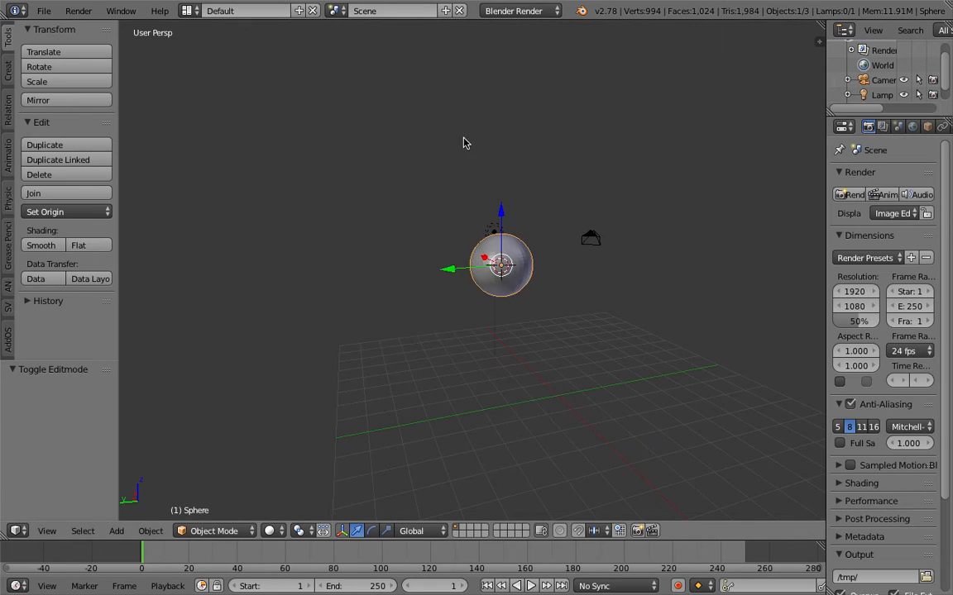
Step: Add a text object and move it clear of the sphere, beyond its far side
key(shift+a)
click(454, 200)
middle_drag(453, 206, 596, 261)
key(g)
click(459, 167)
Step: Replace the text object's default wording with "FABKZO Sketchfab" and return to Object Mode
key(Tab)
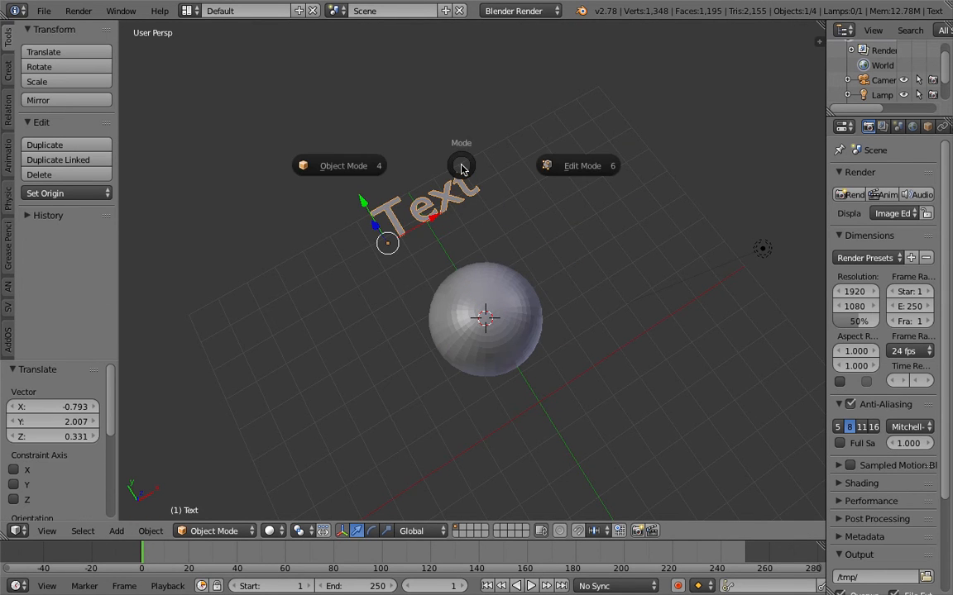
click(592, 168)
key(BackSpace)
key(BackSpace)
key(BackSpace)
key(BackSpace)
text(FA)
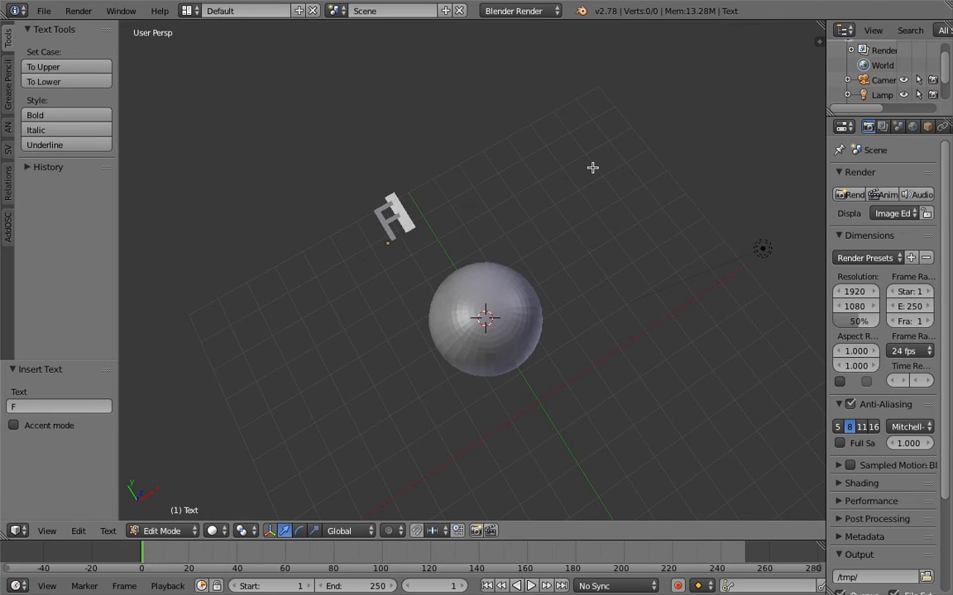
text(BKZO)
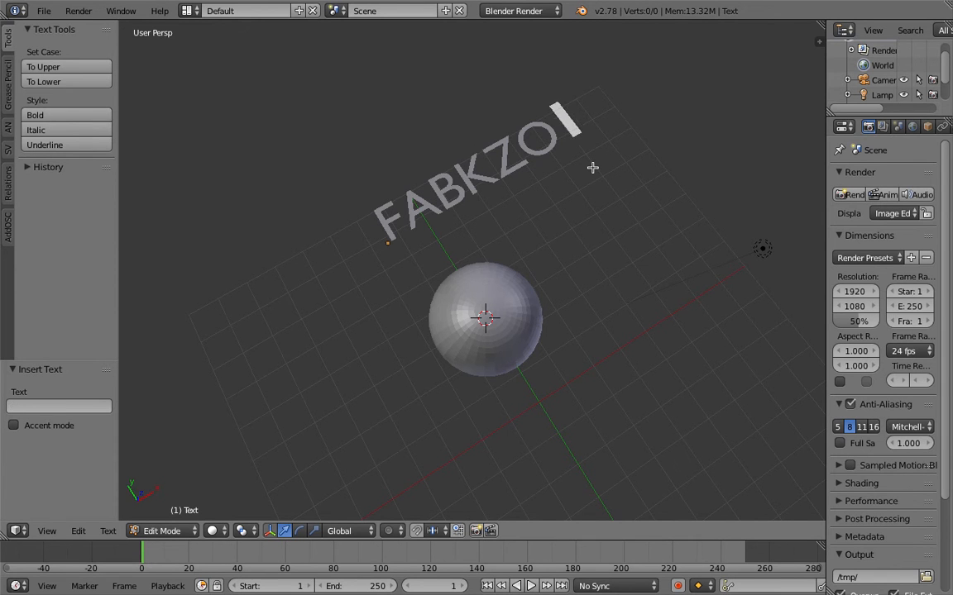
text( Sketchfab)
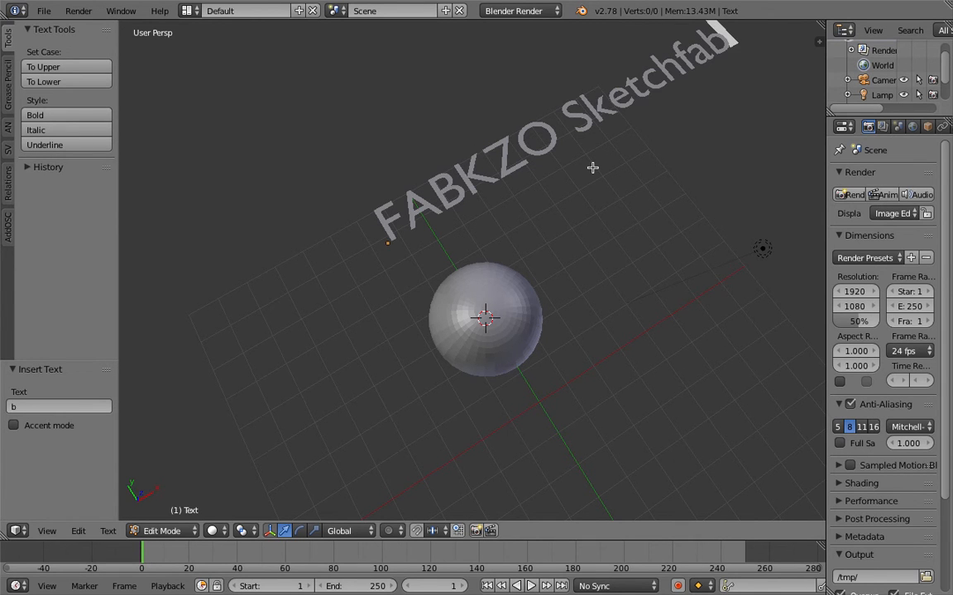
middle_drag(575, 171, 440, 185)
key(Tab)
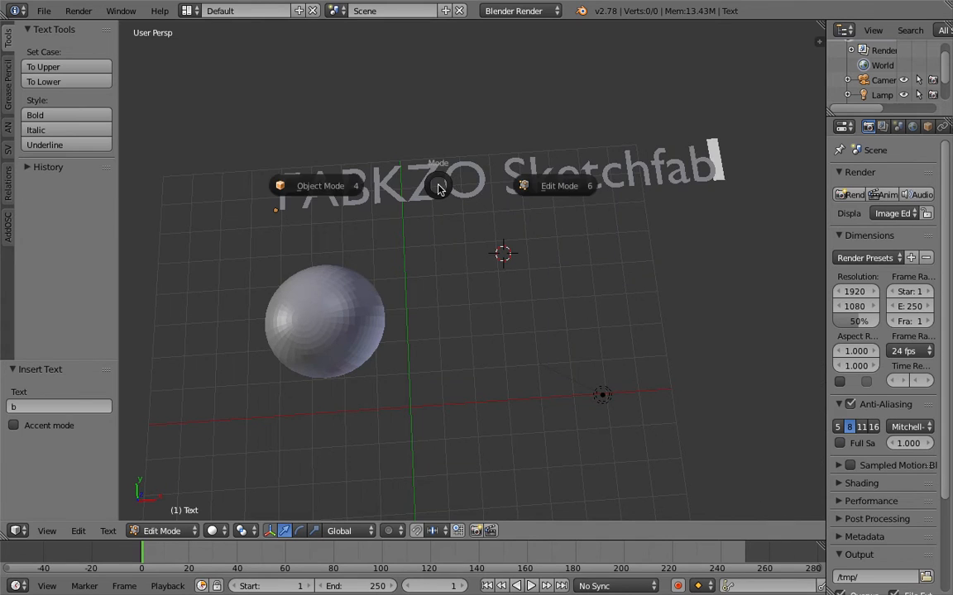
click(331, 185)
Step: Delete the "FABKZO Sketchfab" text object from the scene
middle_drag(330, 186, 444, 184)
middle_drag(345, 261, 347, 215)
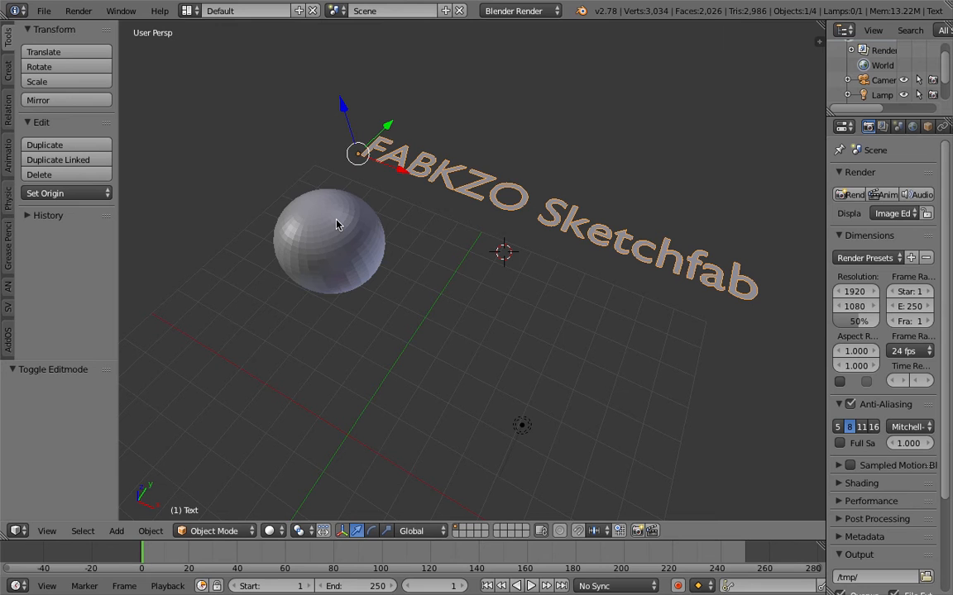
key(x)
click(405, 205)
Step: Select the sphere, clear its location to the world origin and frame it in the view
right_click(363, 224)
middle_drag(364, 224, 444, 184)
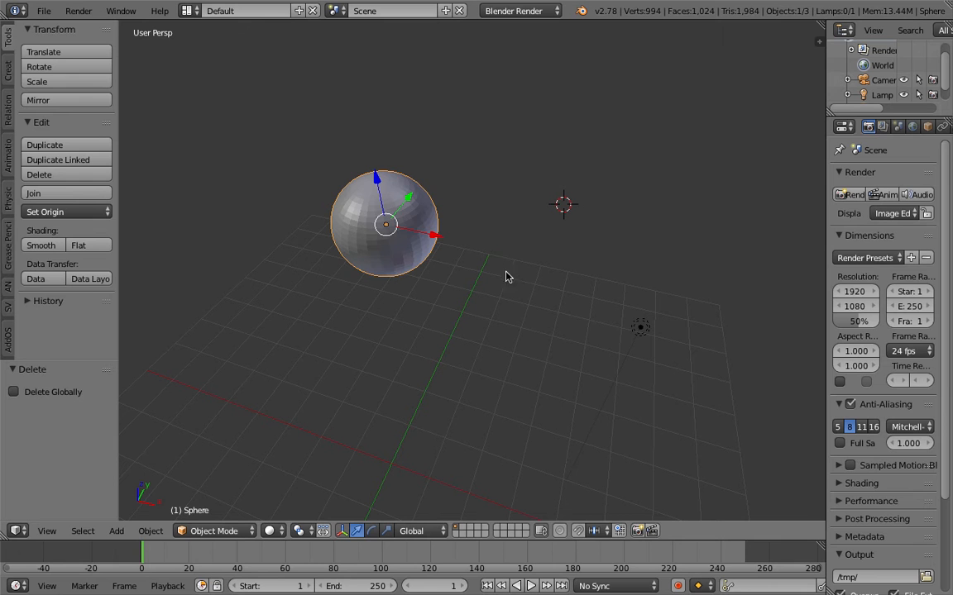
key(alt+g)
key(KP_Decimal)
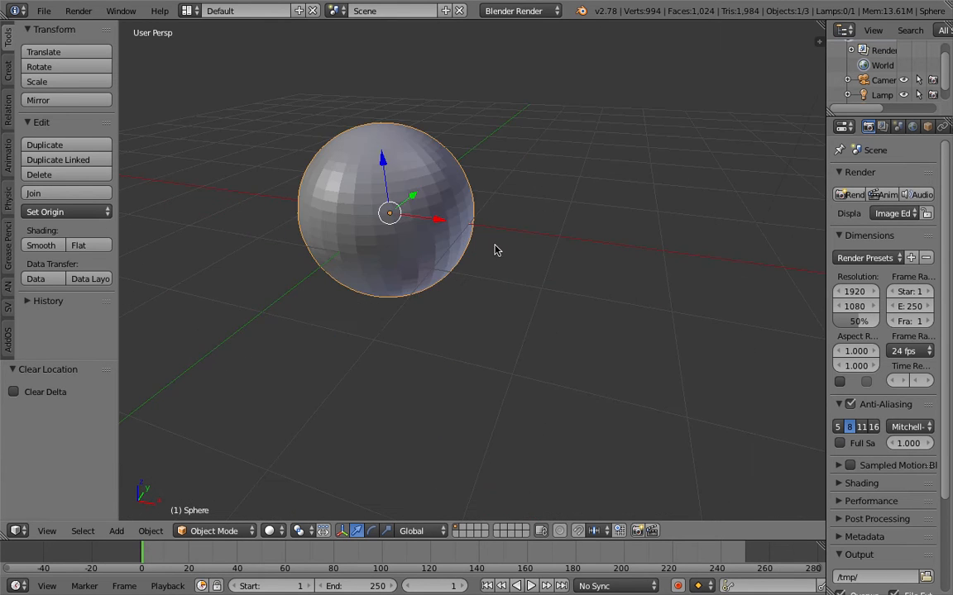
Step: Apply Shade Smooth to the sphere
key(space)
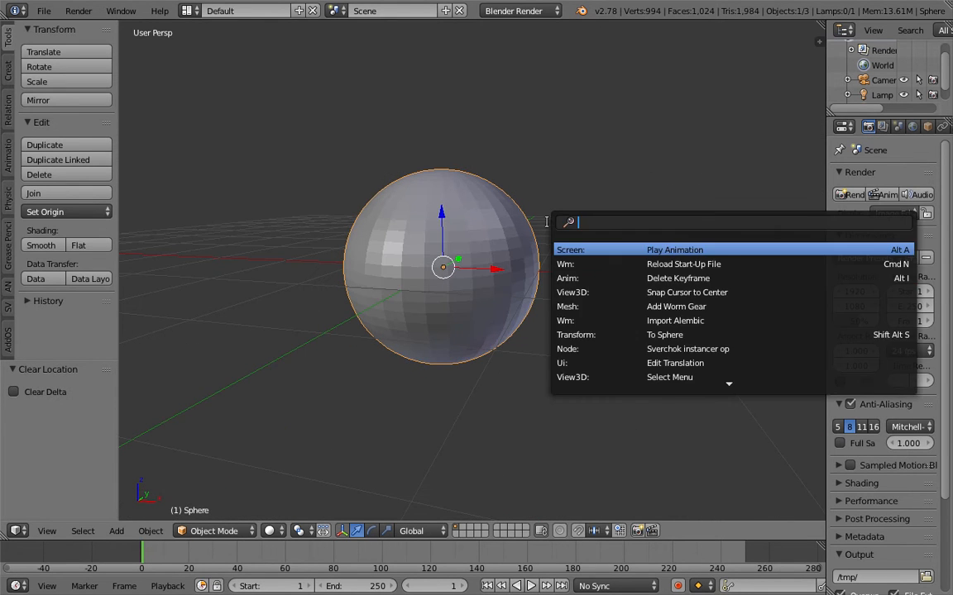
text(smoo)
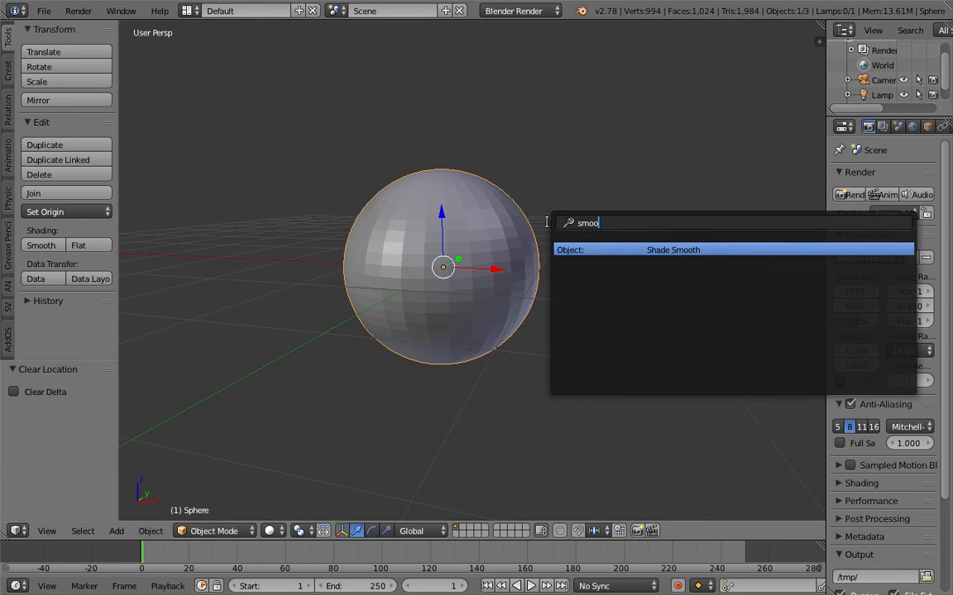
key(Return)
key(z)
key(z)
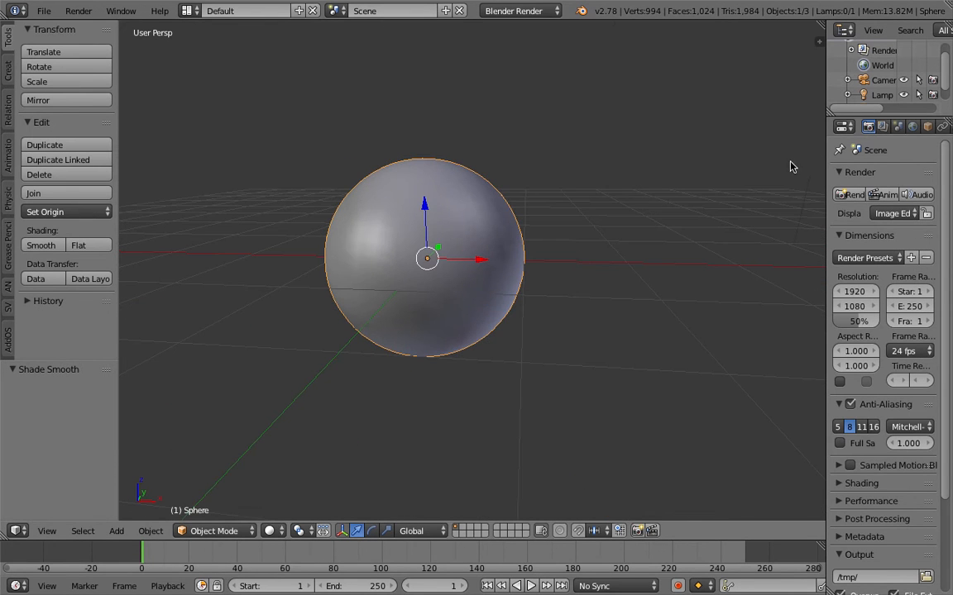
Step: Widen the properties area, create a new material for the sphere and make it Shadeless
drag(827, 143, 523, 142)
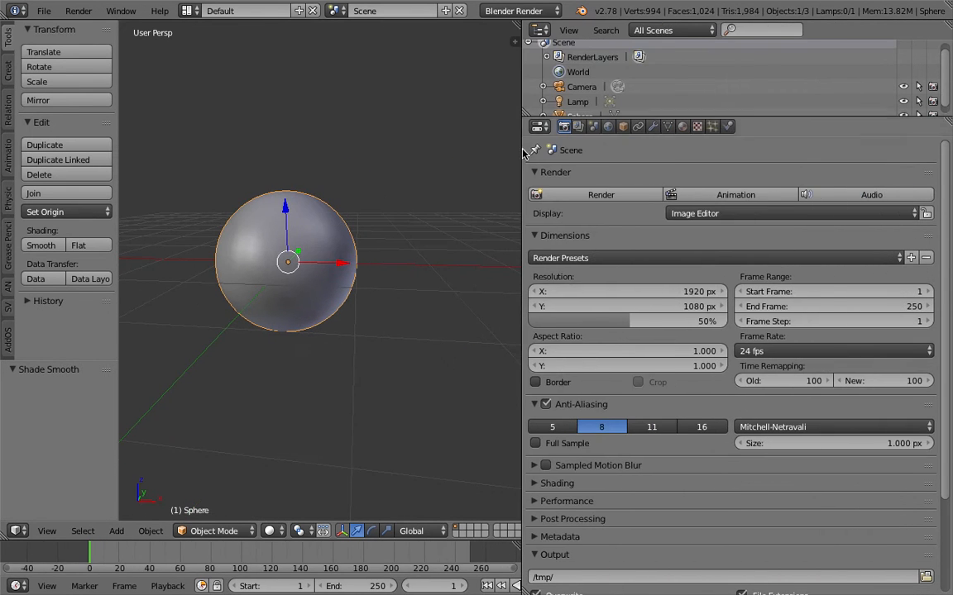
click(682, 125)
click(691, 225)
scroll(708, 529, down, 5)
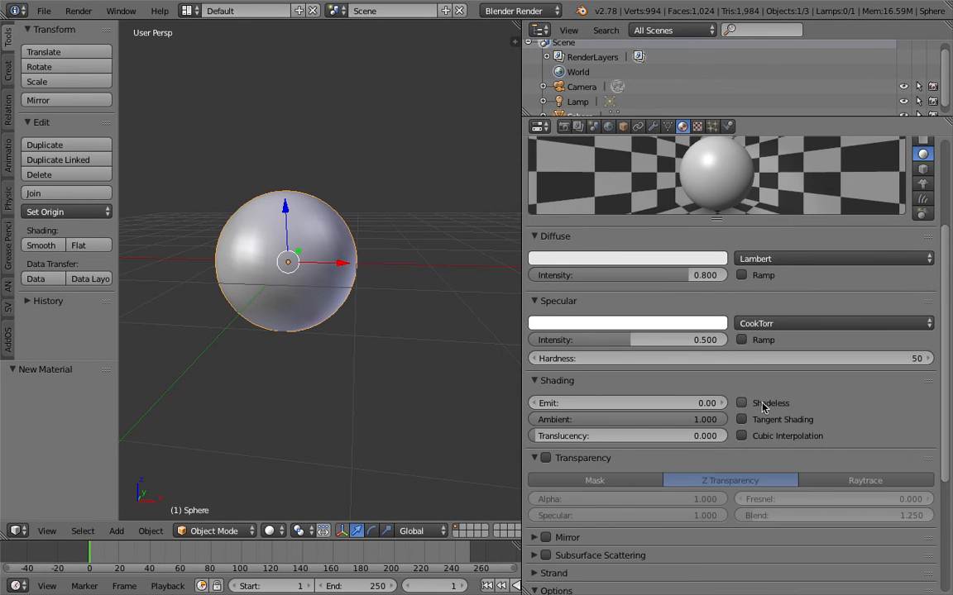
click(762, 406)
scroll(711, 273, up, 5)
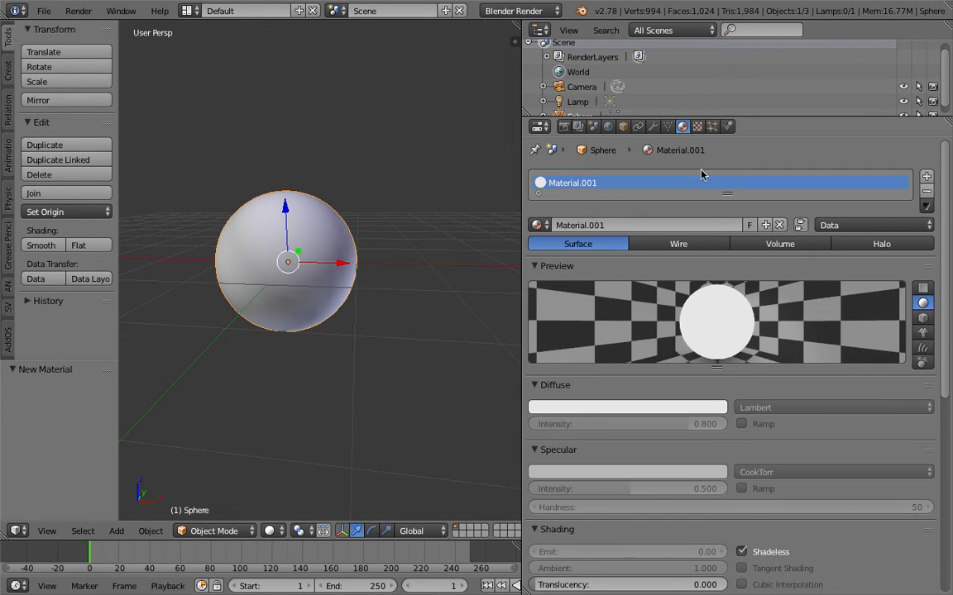
Step: Add a new image texture to the sphere's material and load theta_botanical_test.jpg from the Desktop folder
click(697, 125)
click(754, 291)
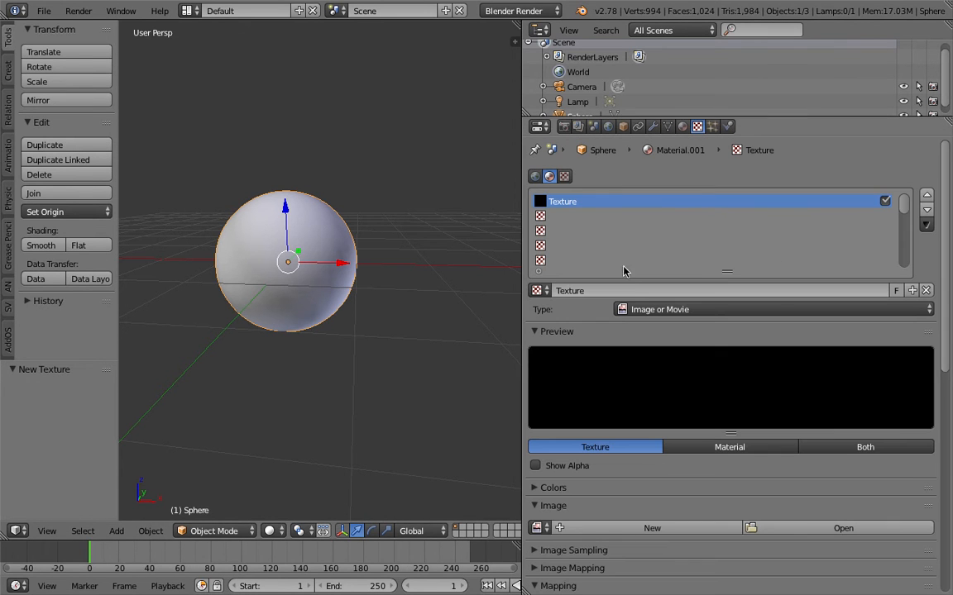
click(825, 530)
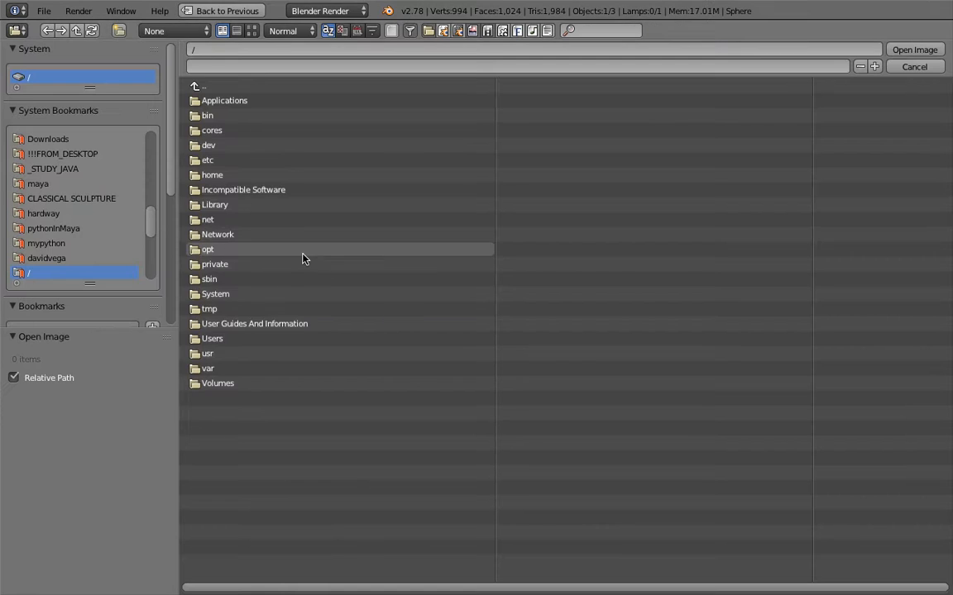
scroll(37, 213, down, 13)
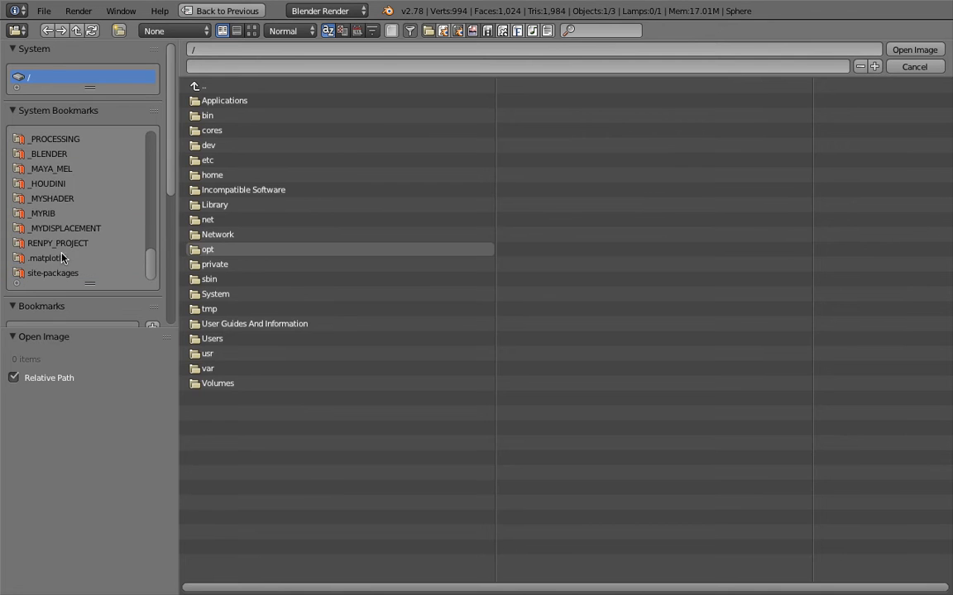
scroll(62, 240, up, 12)
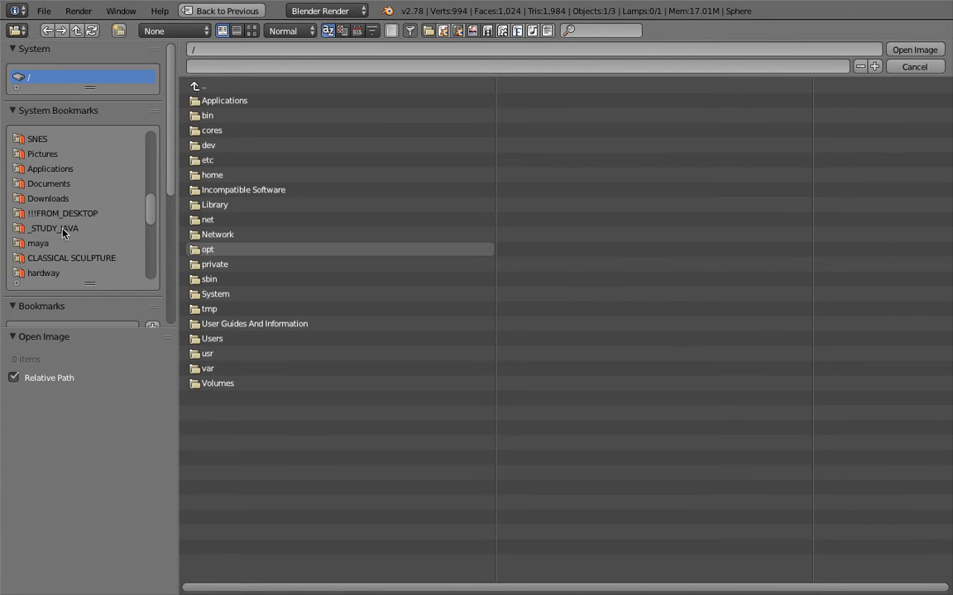
scroll(66, 216, up, 6)
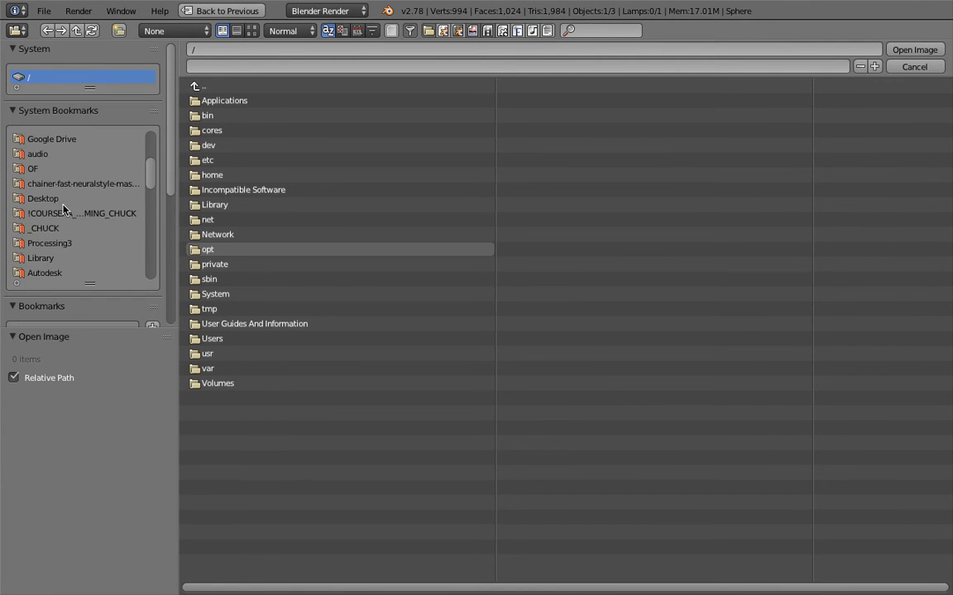
click(91, 200)
scroll(410, 343, right, 2)
drag(470, 587, 803, 582)
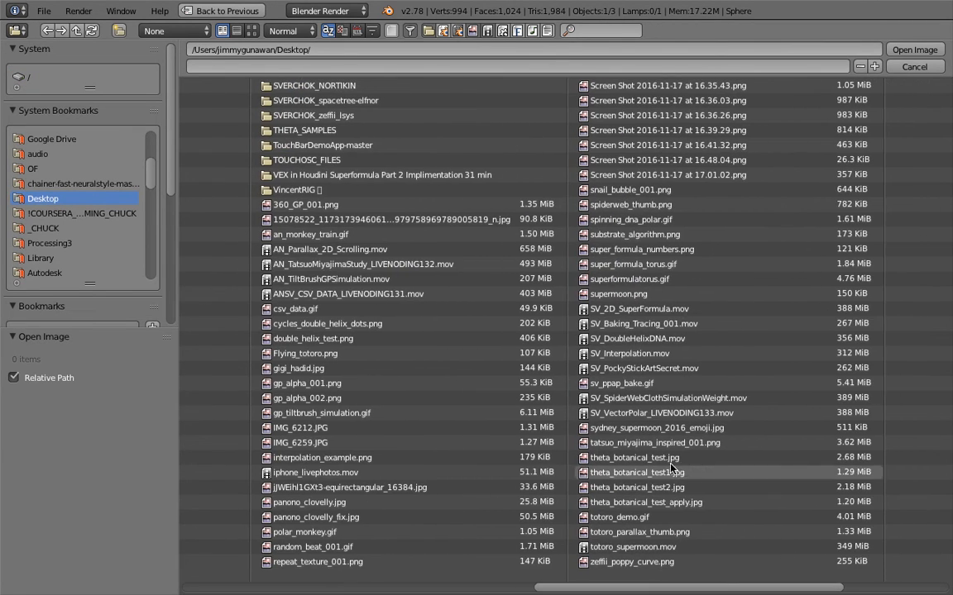
click(654, 458)
key(Return)
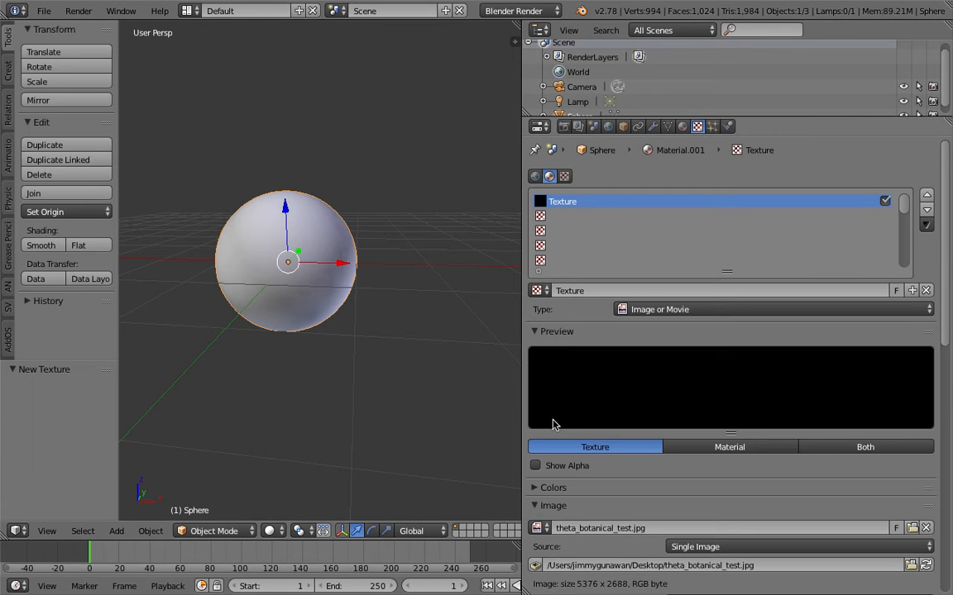
Step: Widen the 3D view and set its viewport shading to Material to display the panorama on the sphere
click(518, 271)
drag(522, 263, 707, 265)
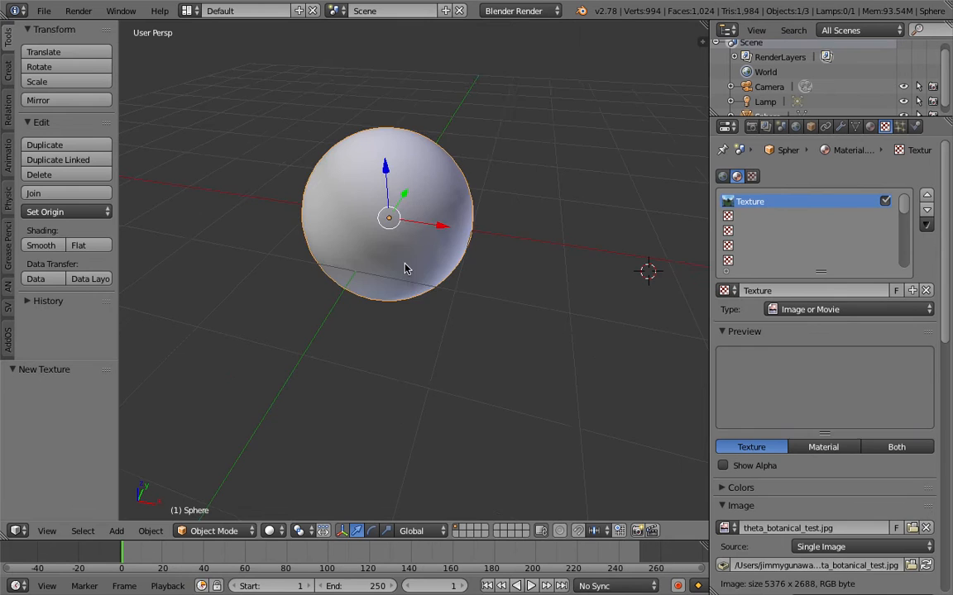
shift+middle_drag(401, 300, 406, 382)
click(279, 531)
click(310, 465)
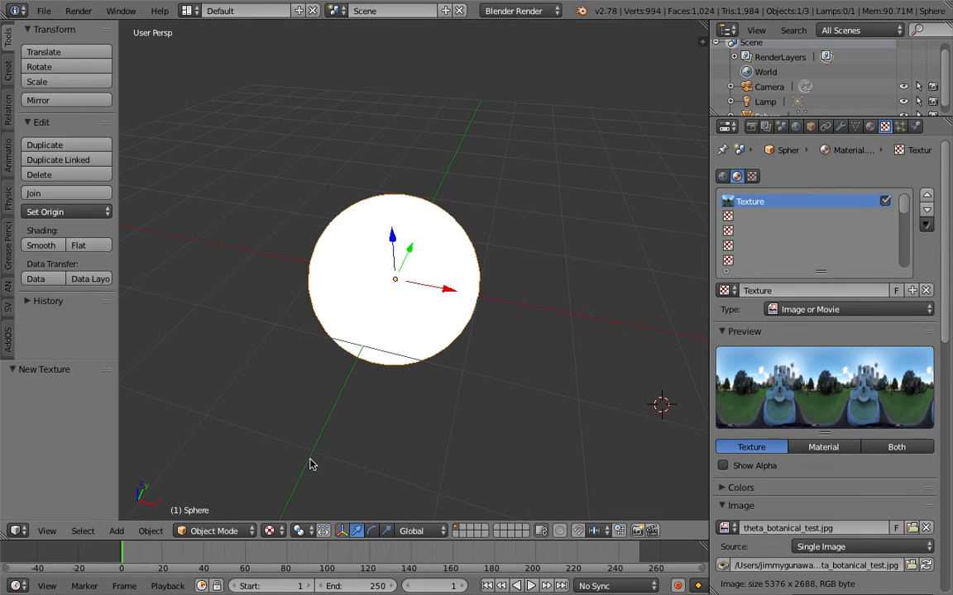
click(270, 531)
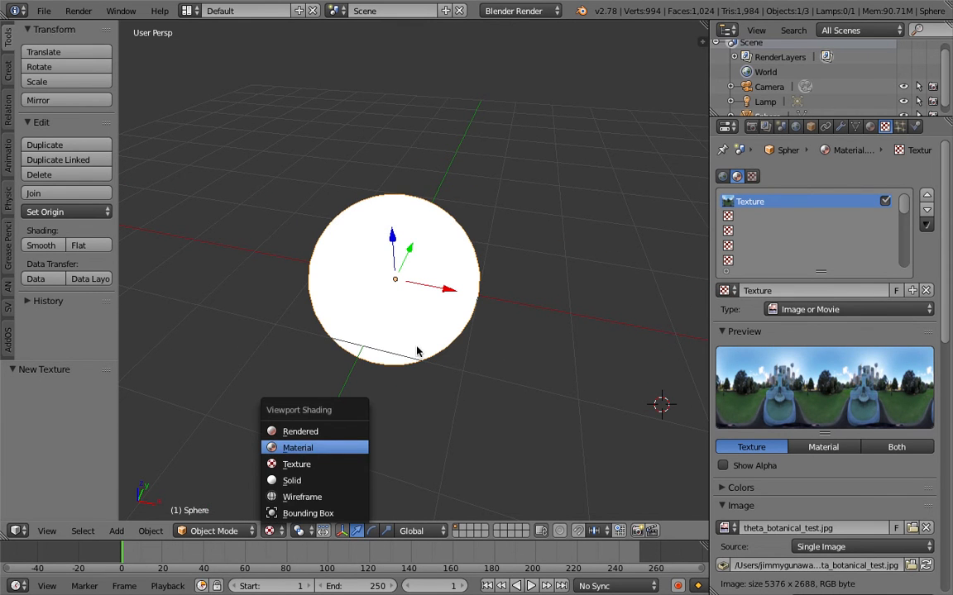
middle_drag(408, 351, 480, 299)
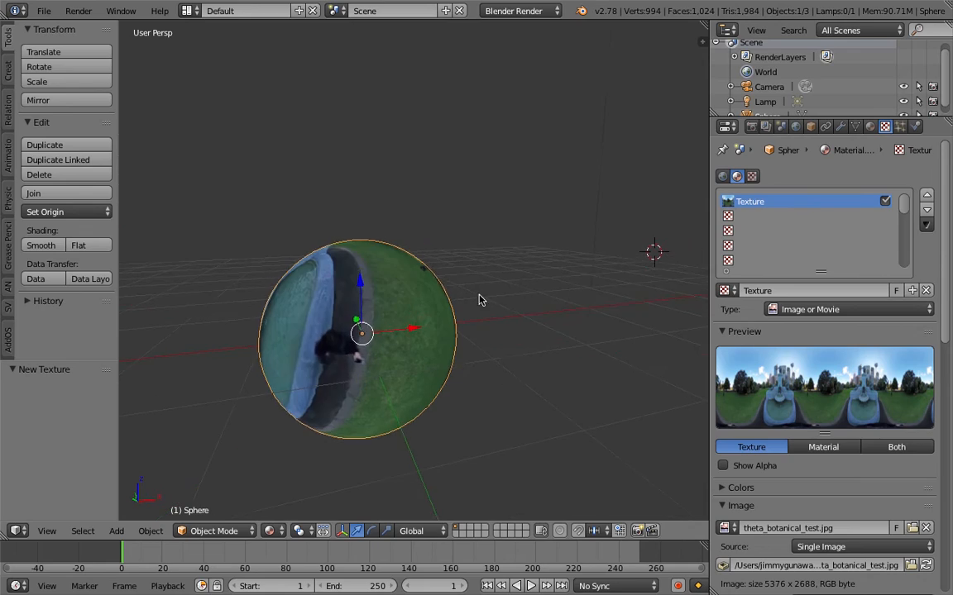
Step: Save the scene to the Desktop as image_projection_001
key(ctrl+s)
click(195, 68)
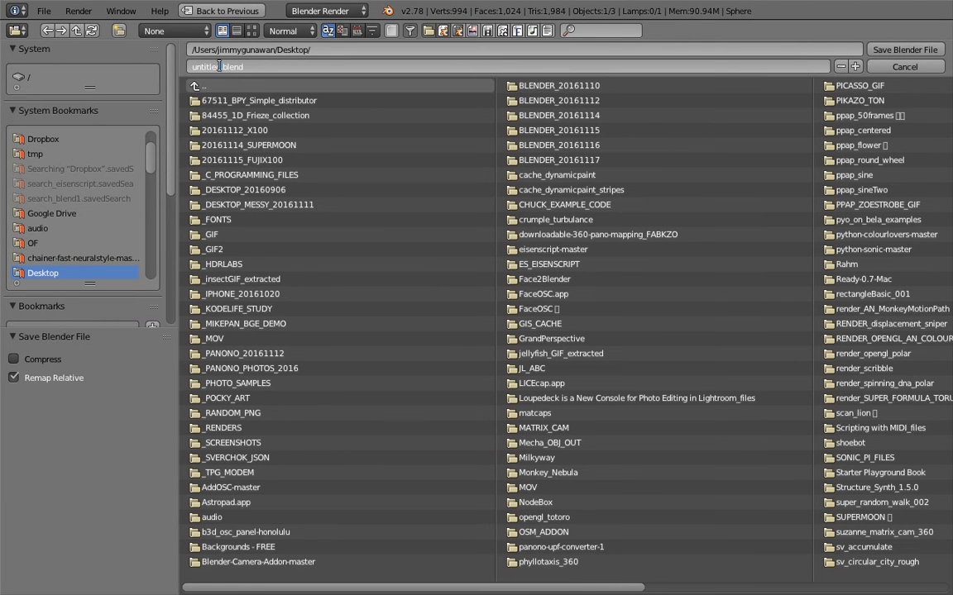
text(image_projection_001)
key(Return)
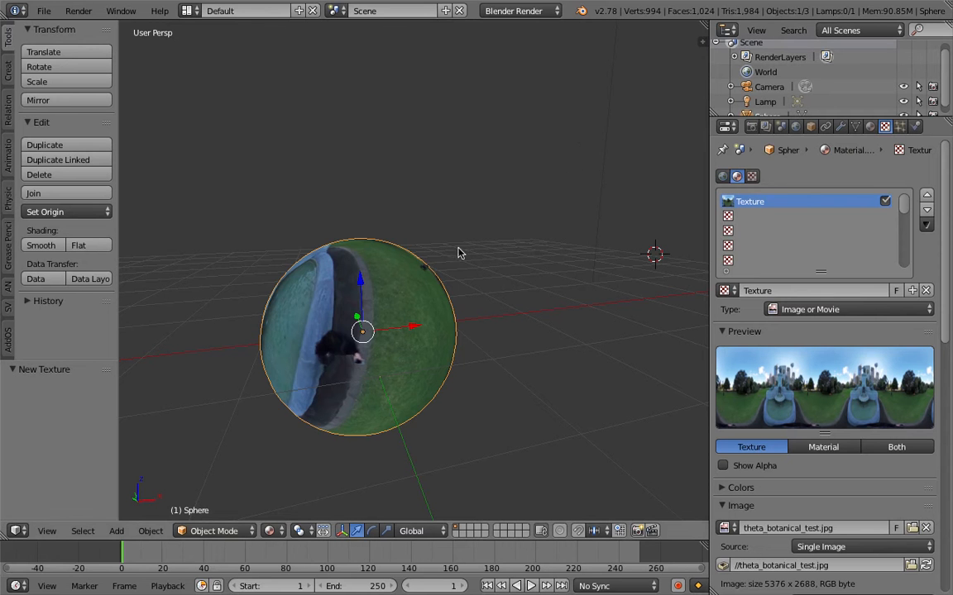
Step: Select the lamp and the camera together and move them to layer 2
middle_drag(459, 253, 453, 313)
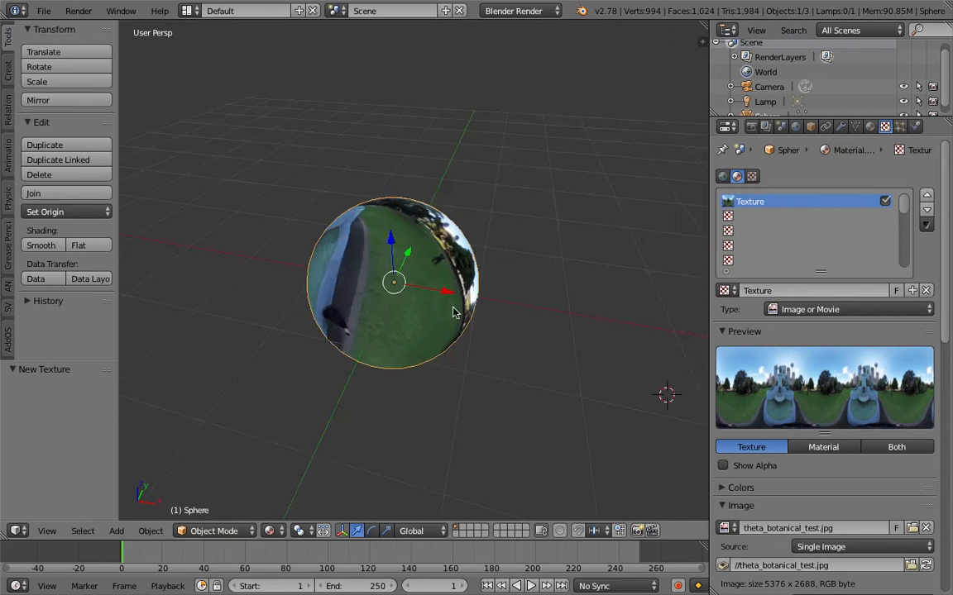
scroll(441, 305, up, 4)
middle_drag(277, 446, 414, 321)
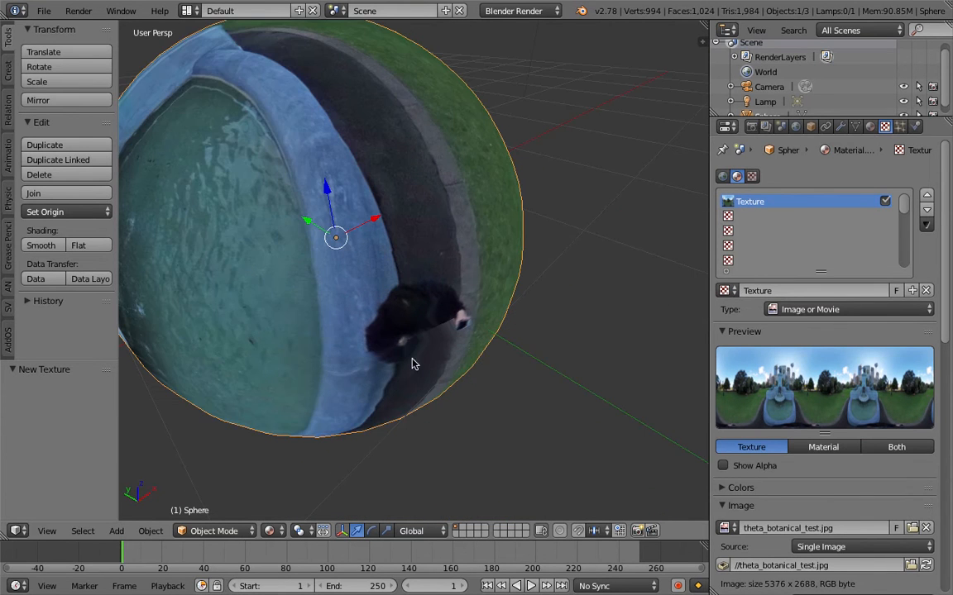
key(KP_Decimal)
middle_drag(347, 277, 451, 242)
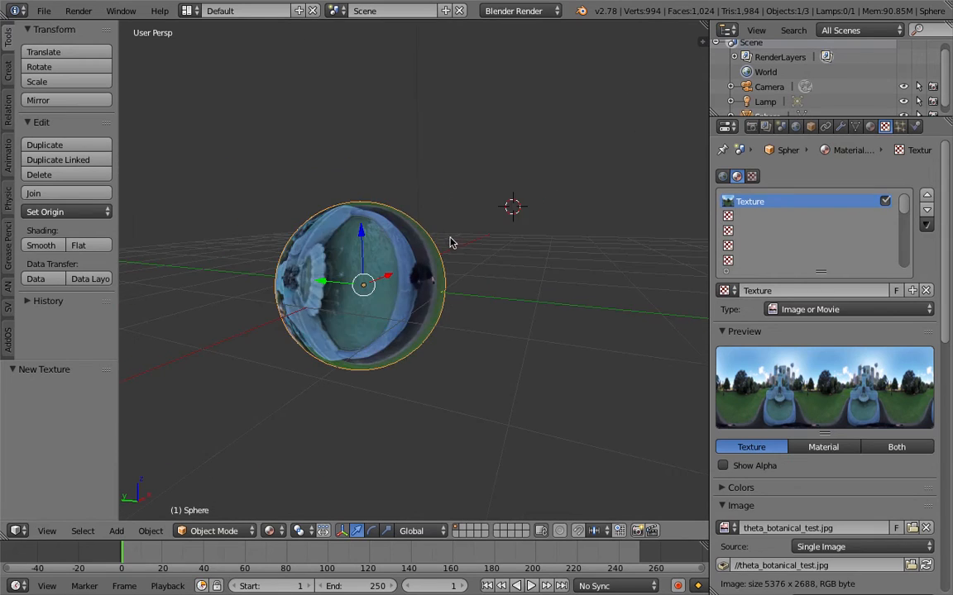
scroll(437, 147, down, 3)
right_click(415, 55)
shift+right_click(654, 78)
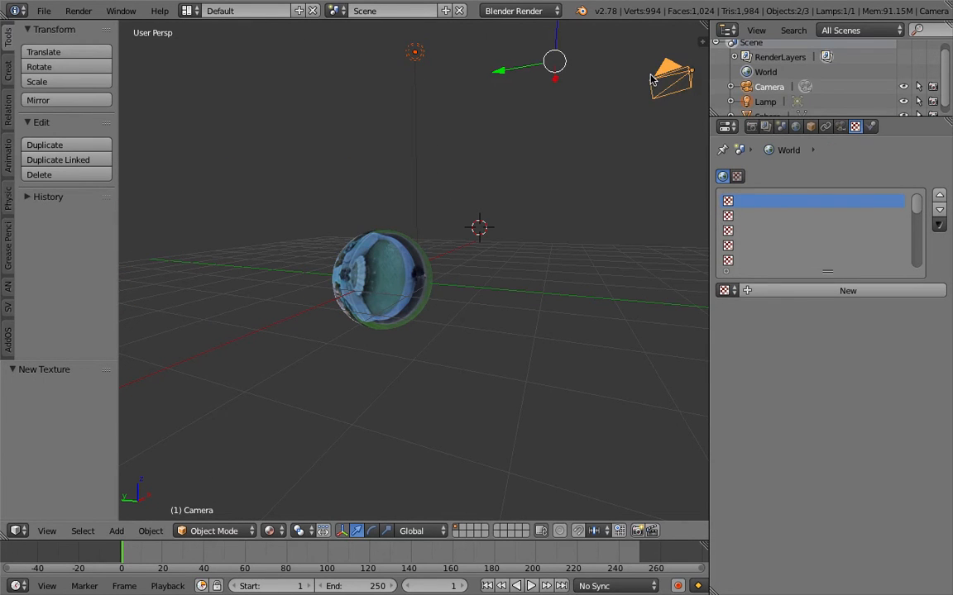
key(m)
key(2)
Step: Scale the sphere up uniformly in two passes, using a factor of about 2.73 for the second
right_click(424, 277)
scroll(467, 287, down, 5)
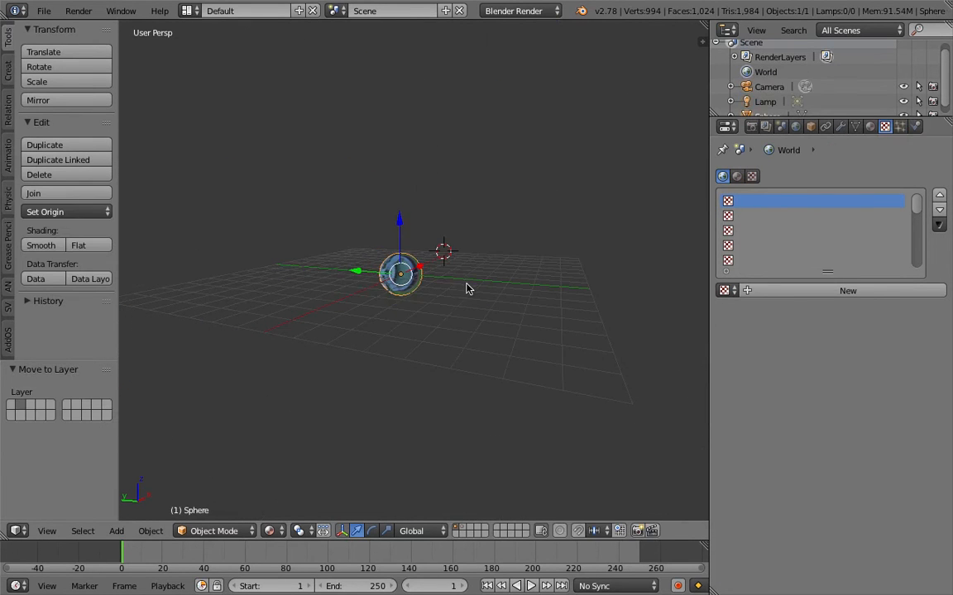
key(s)
click(580, 362)
key(s)
click(539, 360)
middle_drag(538, 360, 467, 330)
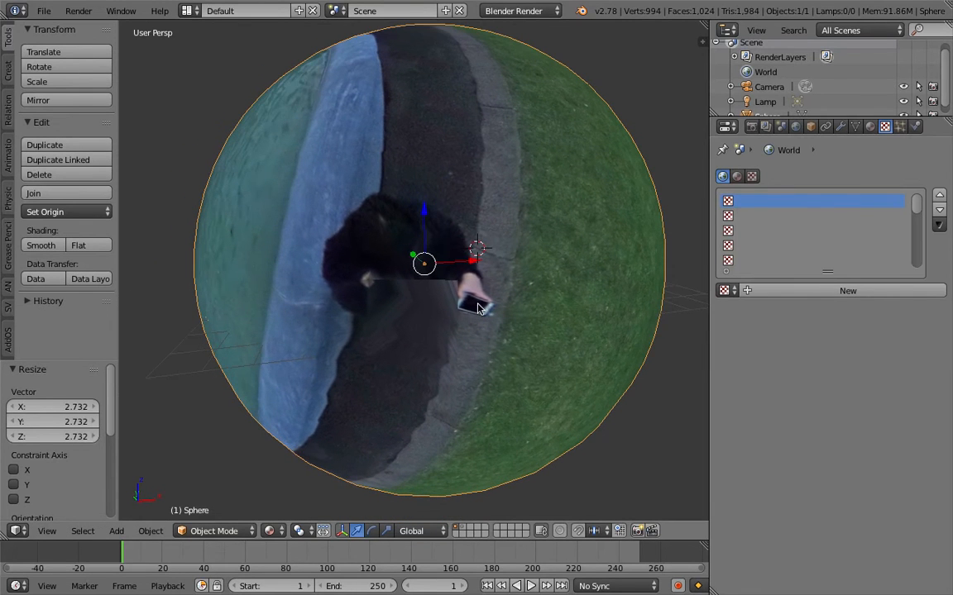
Step: Try the UV Editing and 3D View Full screen layouts and return to the Default layout
click(189, 10)
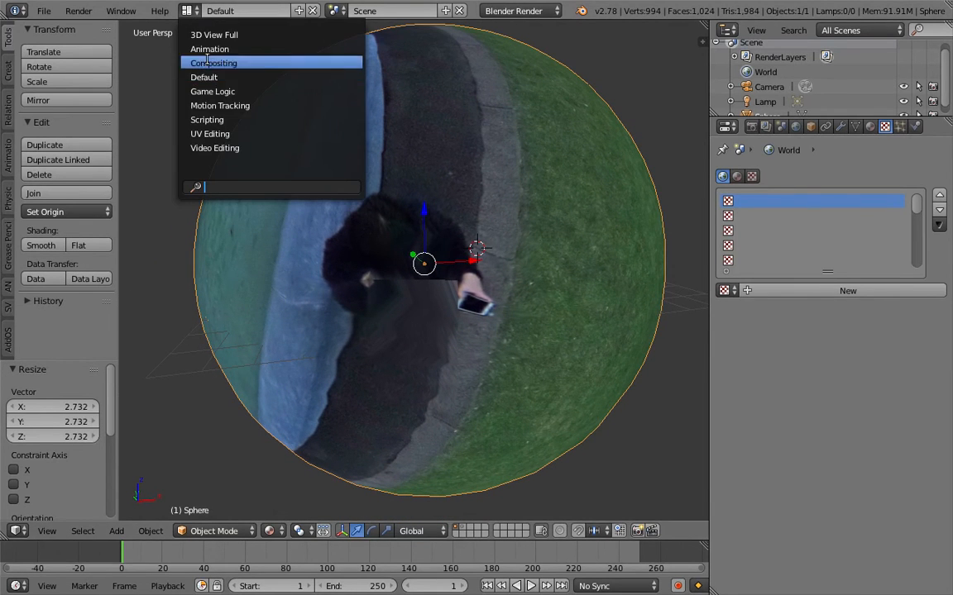
click(222, 133)
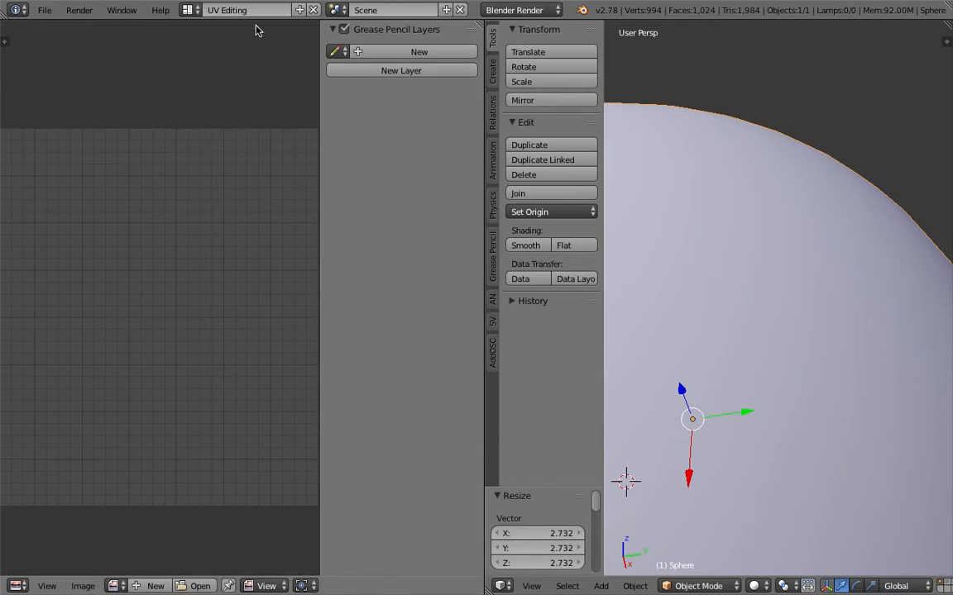
click(190, 11)
click(206, 33)
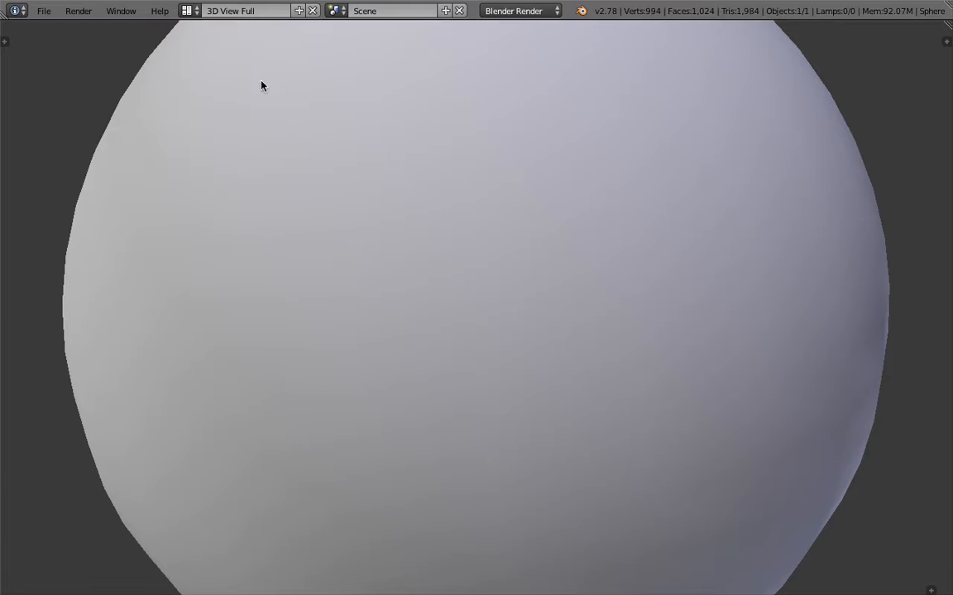
click(189, 10)
click(213, 76)
Step: Examine the ground area of the panorama sphere from several angles with its selection outline cleared
middle_drag(319, 142, 482, 241)
click(592, 204)
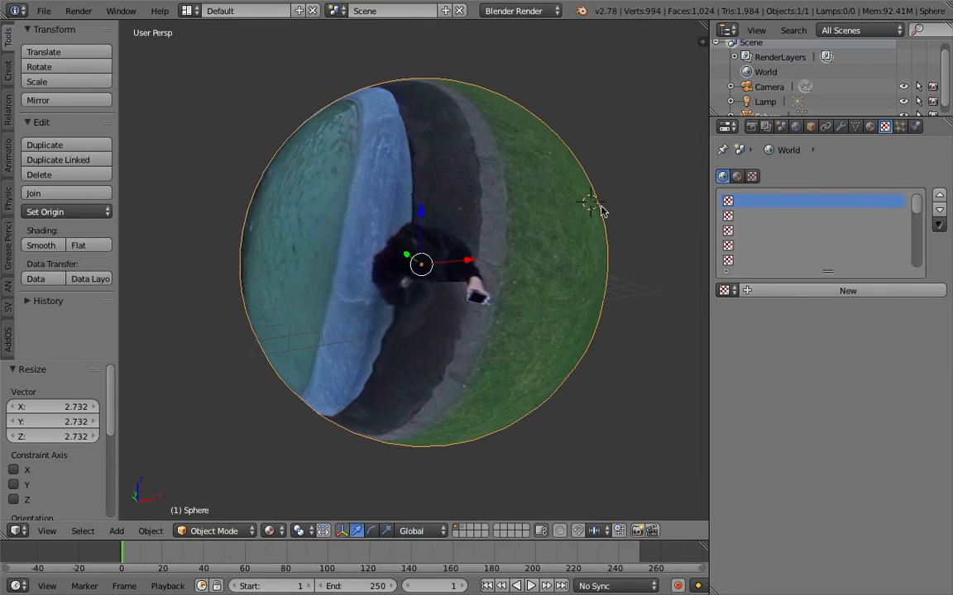
scroll(607, 205, up, 1)
middle_drag(607, 209, 576, 234)
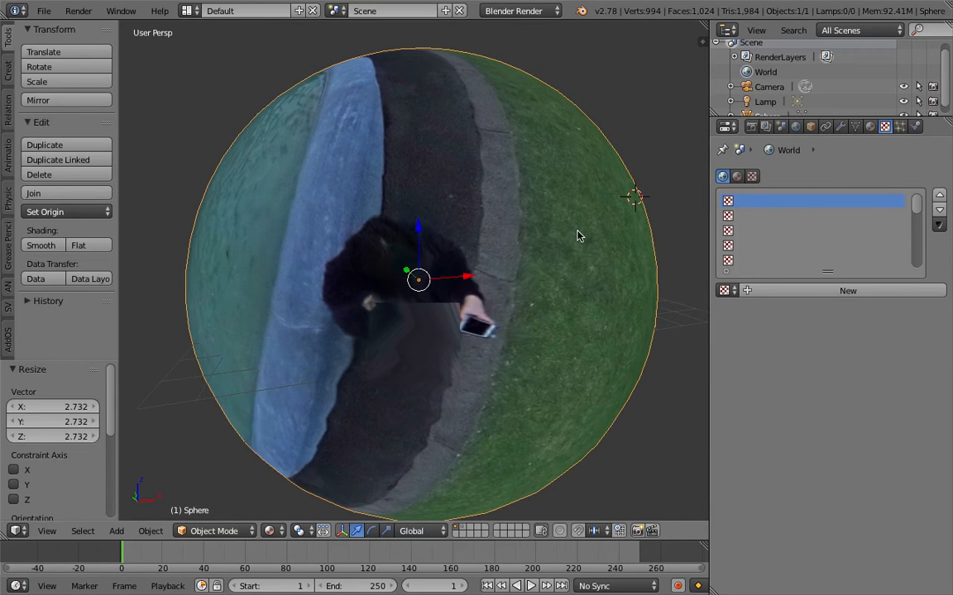
key(a)
scroll(532, 271, up, 2)
scroll(533, 261, down, 5)
middle_drag(529, 265, 543, 247)
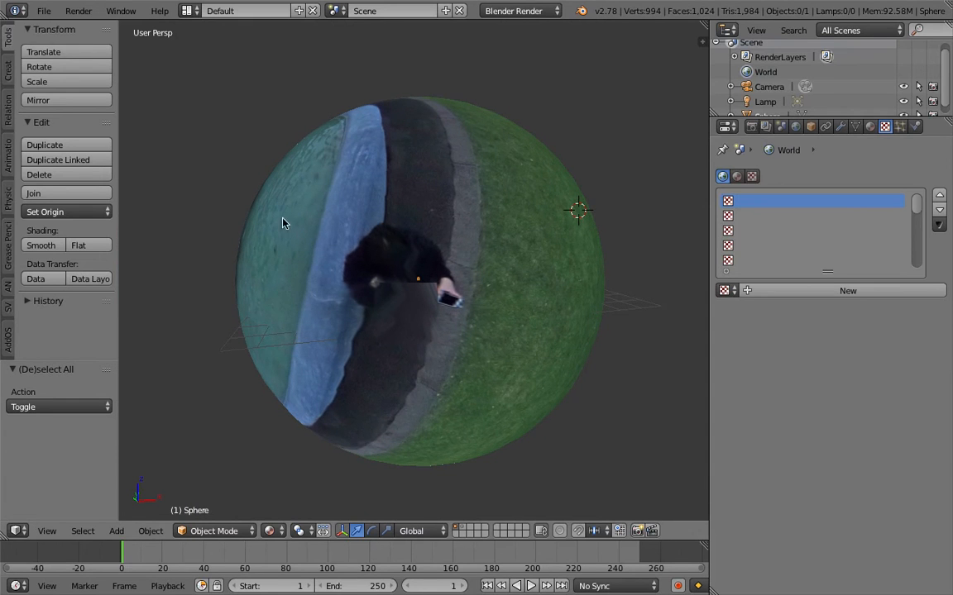
middle_drag(330, 298, 527, 240)
click(603, 199)
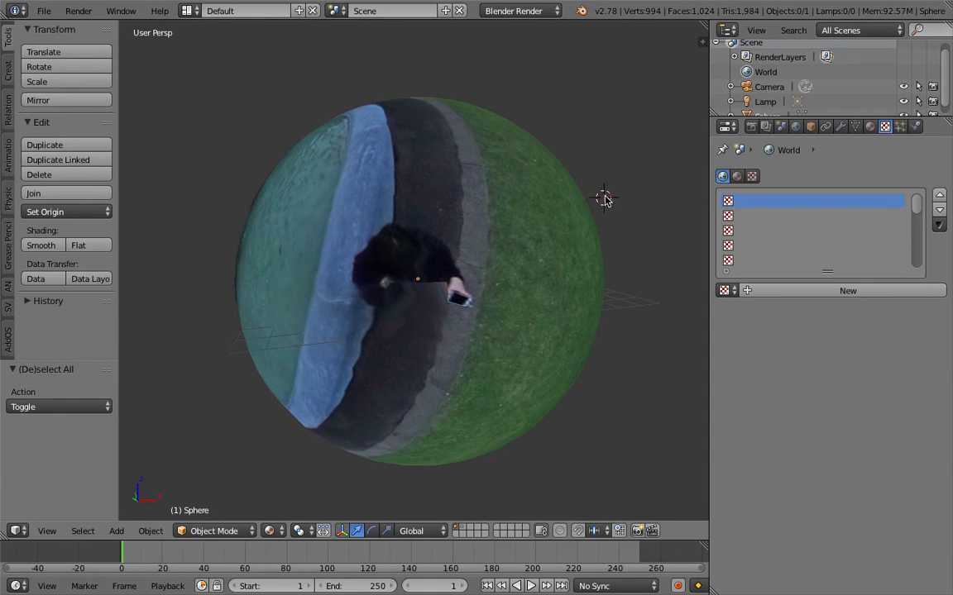
click(655, 162)
middle_drag(427, 241, 418, 242)
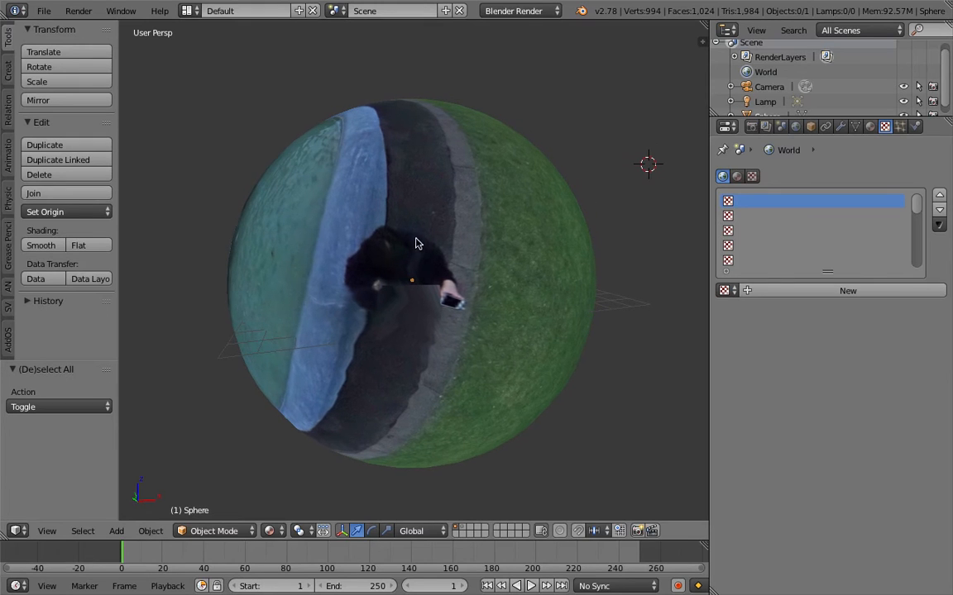
Step: Select the sphere and scale it up uniformly by a factor of about 3.9
click(213, 531)
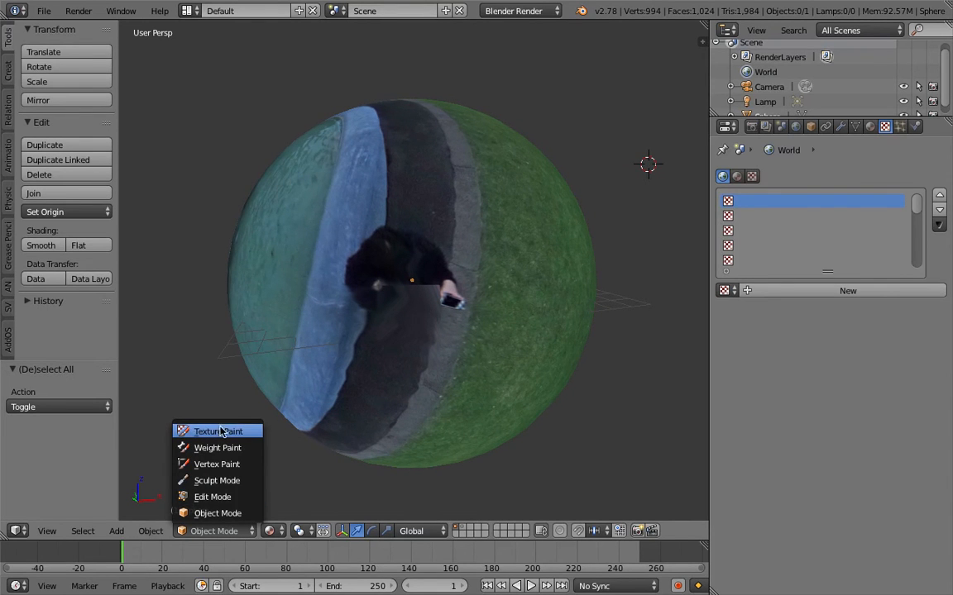
scroll(378, 351, down, 5)
key(a)
scroll(430, 298, down, 3)
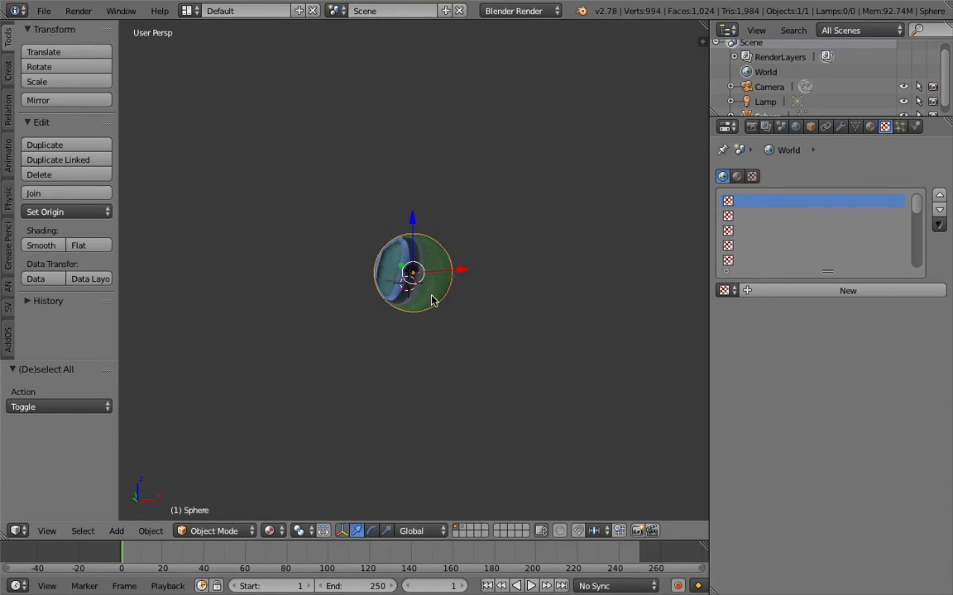
key(s)
click(508, 375)
scroll(506, 373, up, 2)
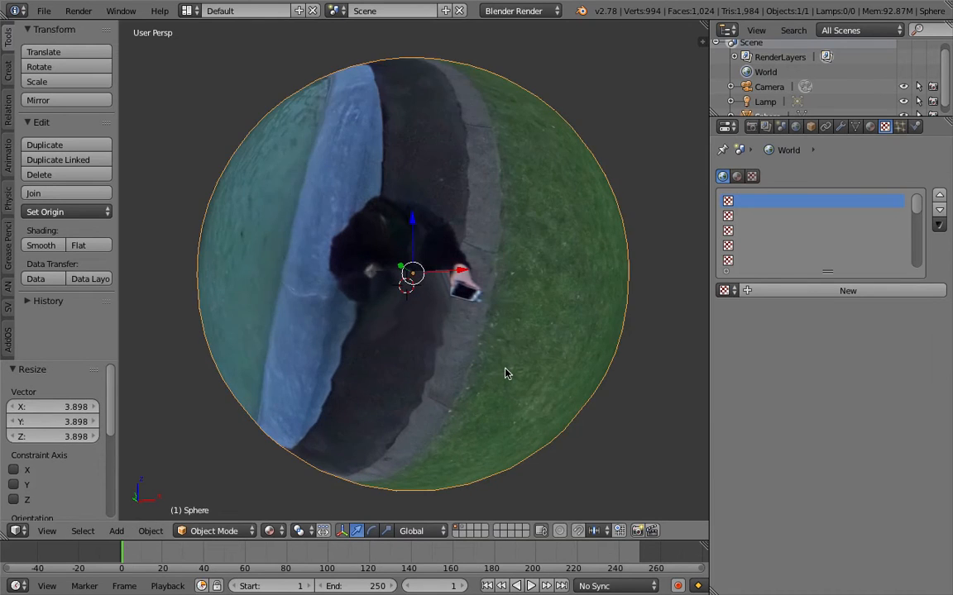
scroll(502, 374, up, 6)
scroll(507, 388, down, 5)
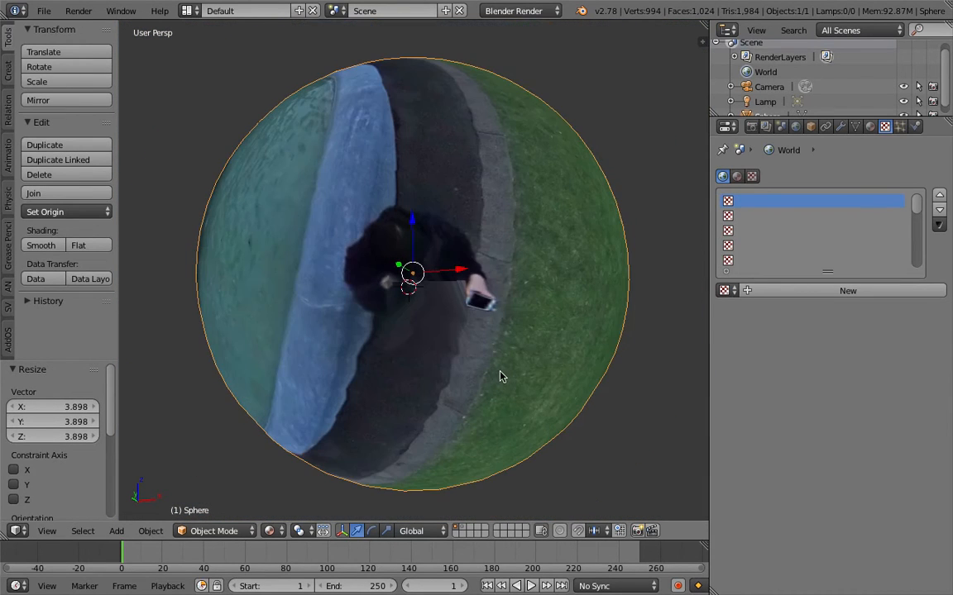
Step: Switch the selected sphere from Object Mode to Texture Paint mode
key(a)
key(a)
click(538, 323)
click(609, 361)
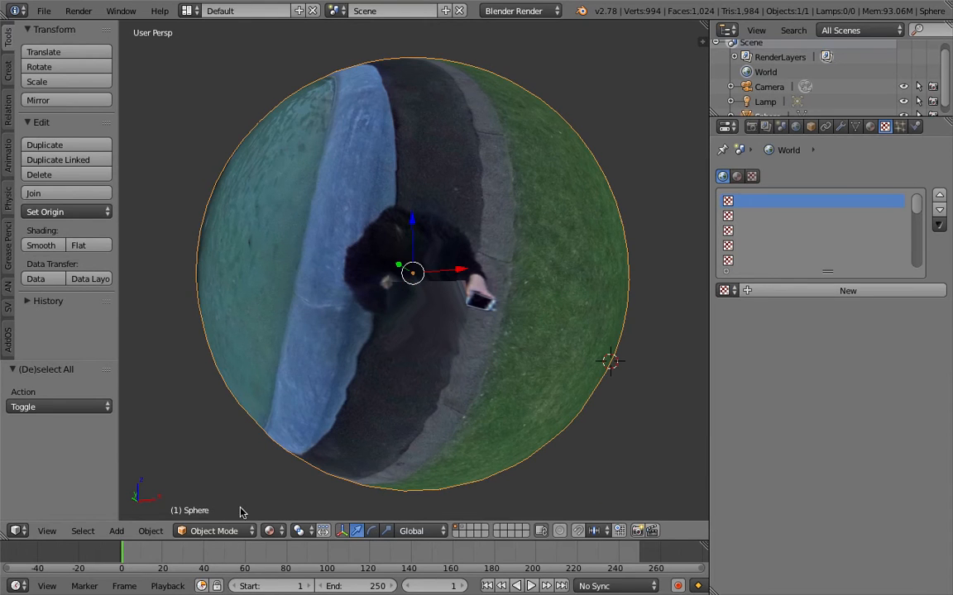
click(216, 531)
click(234, 431)
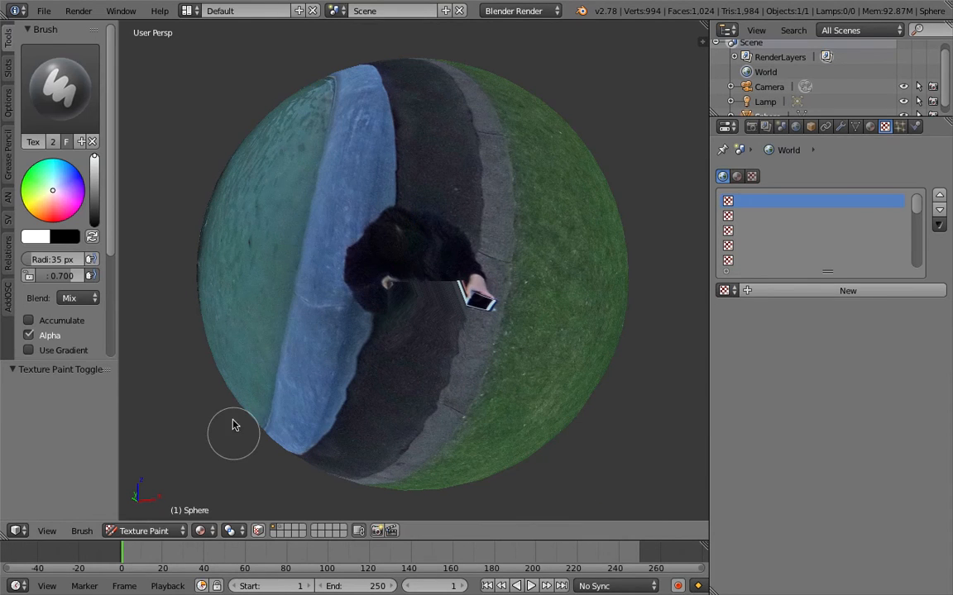
Step: Widen the paint tool settings and set the External image-editing resolution to 1024 by 1024
click(65, 101)
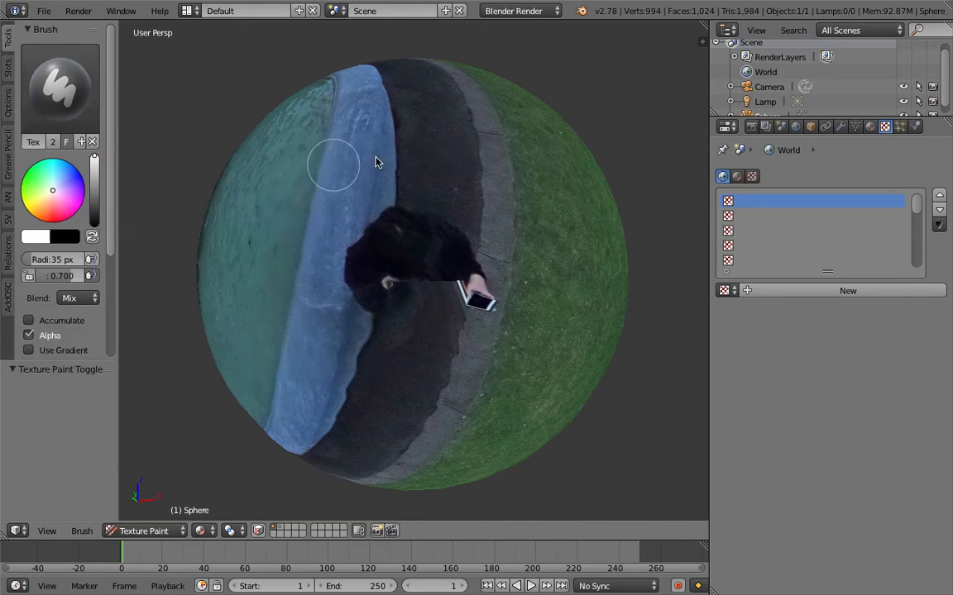
drag(116, 266, 174, 256)
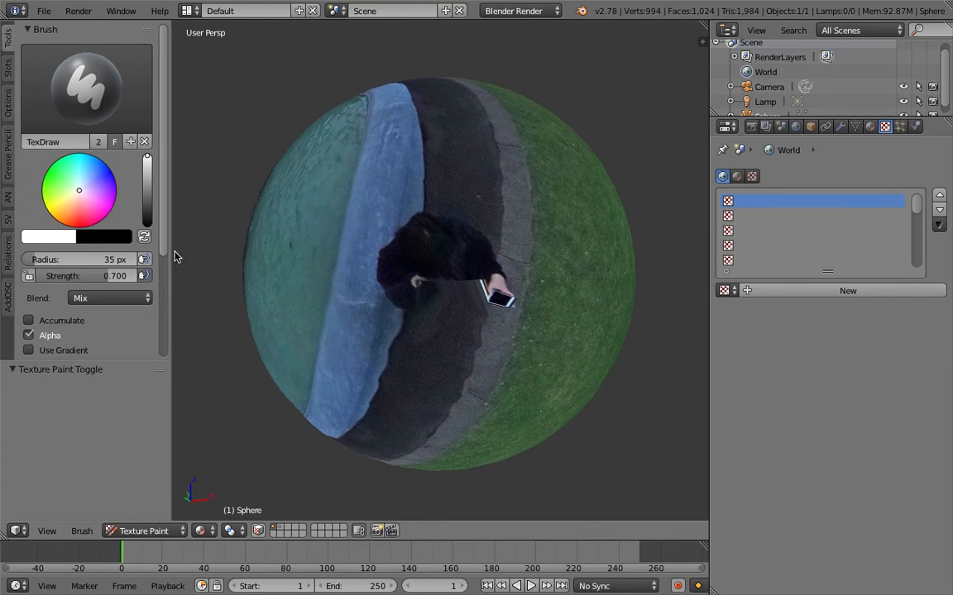
scroll(159, 310, down, 5)
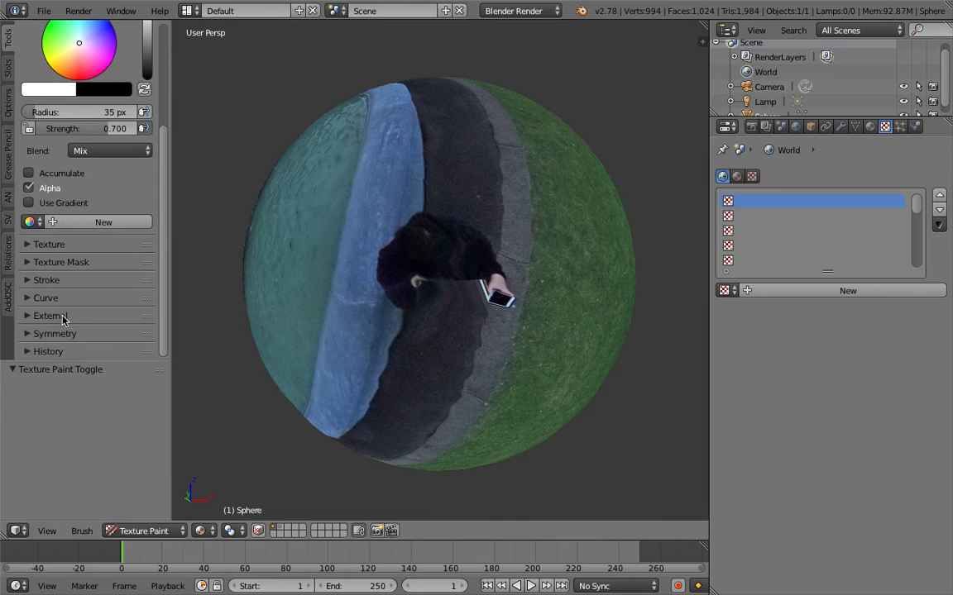
click(67, 316)
scroll(99, 327, down, 2)
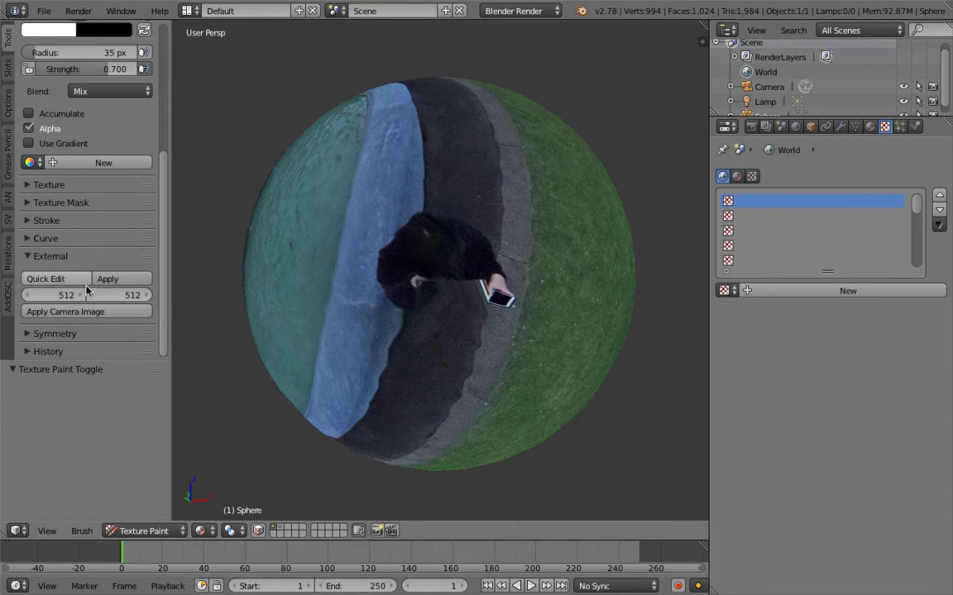
click(73, 295)
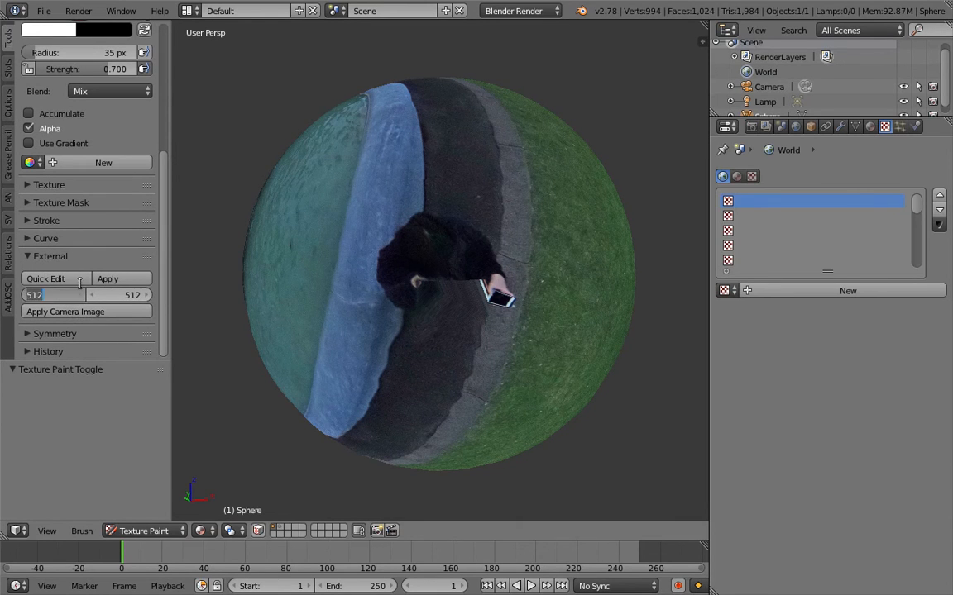
text(1024)
key(Tab)
text(1024)
key(Return)
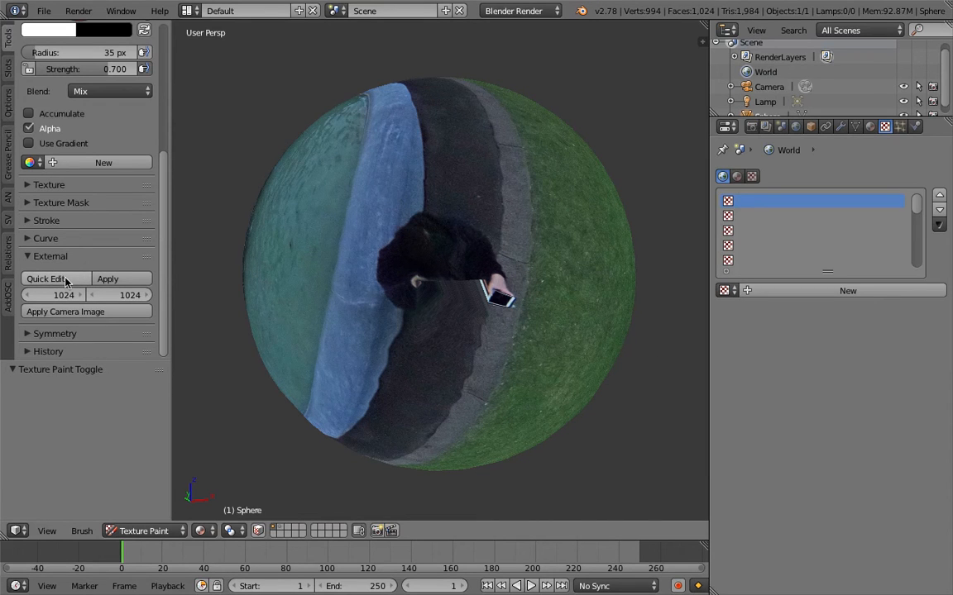
Step: Send the current sphere view to Photoshop with Quick Edit and view the image at 66.7%
click(65, 282)
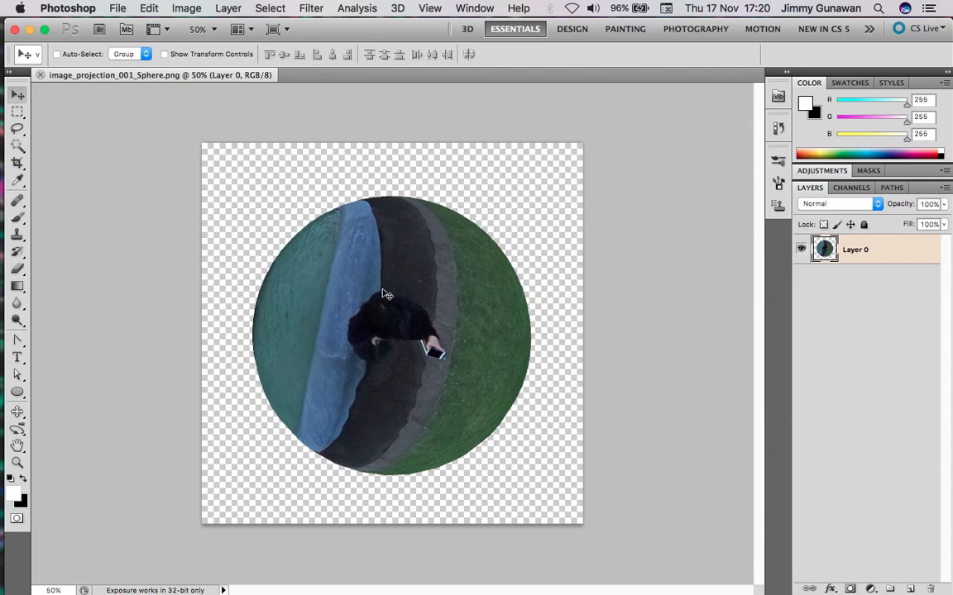
key(z)
click(398, 324)
click(420, 336)
alt+click(419, 337)
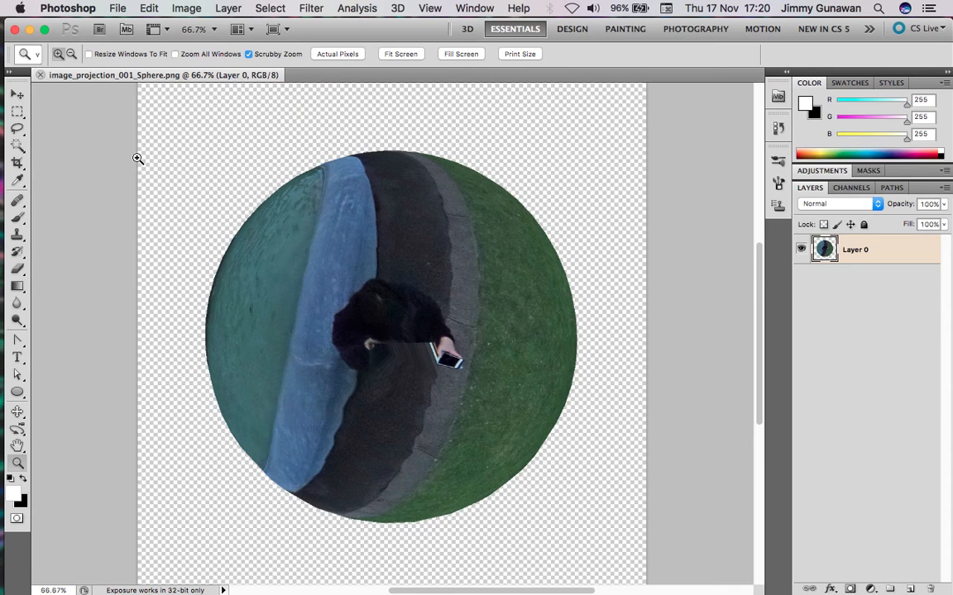
Step: Clone clean dark pavement over the photographer's upper body using the Clone Stamp with a 100 px brush
click(17, 95)
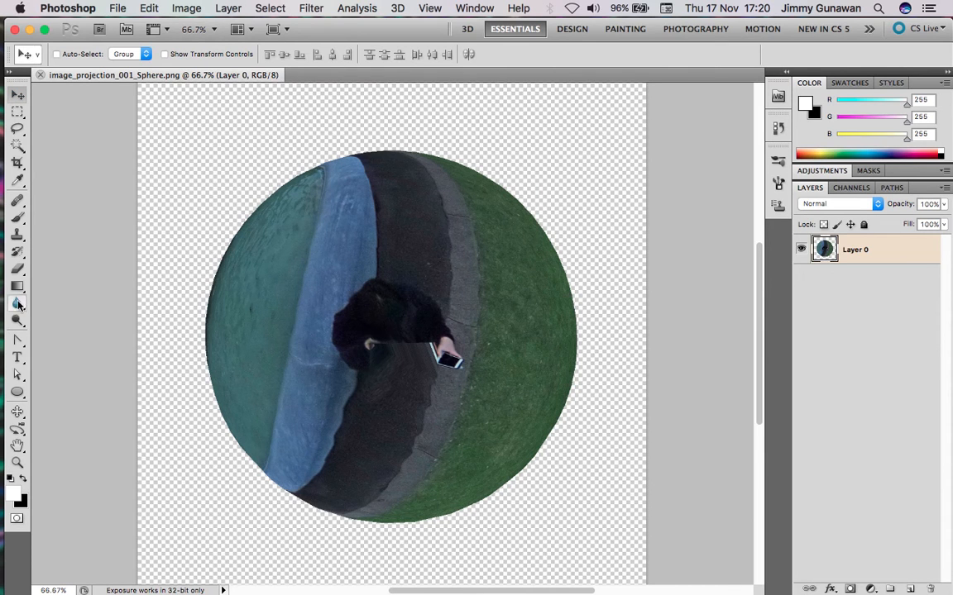
click(21, 236)
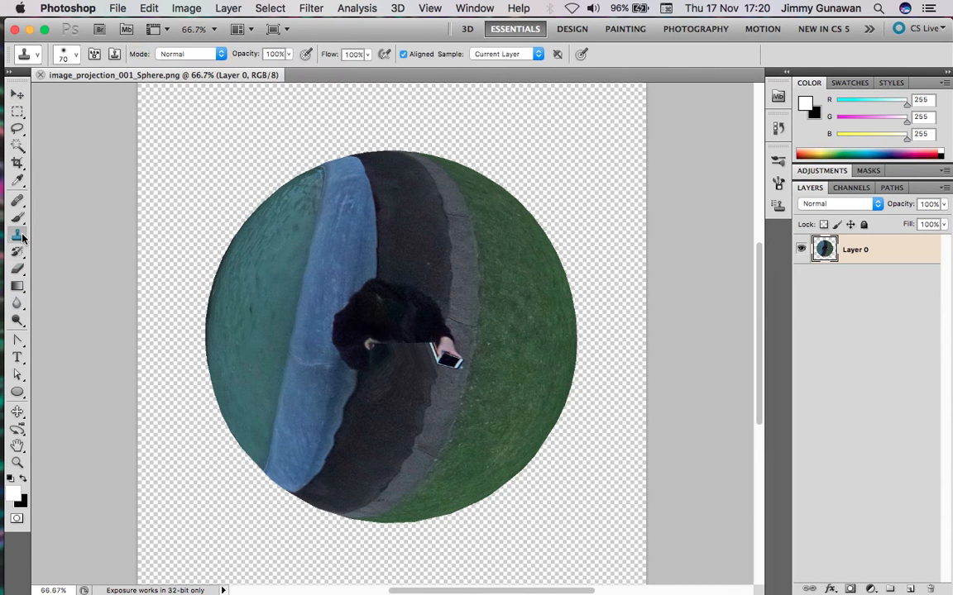
click(19, 237)
click(19, 237)
click(52, 234)
key(bracketright)
key(bracketright)
key(bracketright)
alt+click(402, 245)
drag(403, 282, 429, 309)
alt+click(418, 243)
alt+click(422, 257)
drag(420, 331, 429, 307)
alt+click(409, 285)
drag(387, 336, 400, 337)
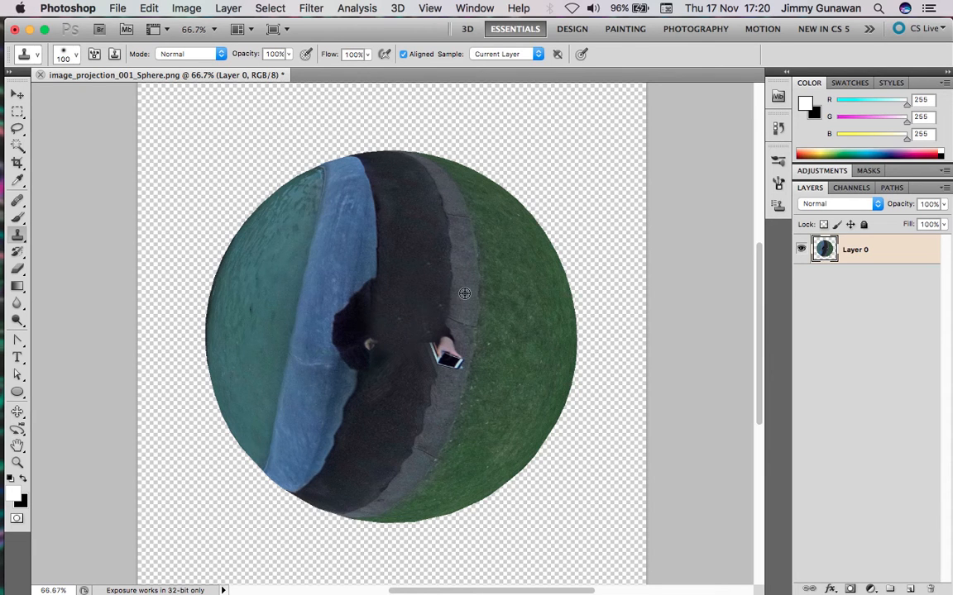
Step: Clone the grey stone edging over the photographer's hand and phone, and repair its border with the pavement
alt+click(439, 398)
drag(443, 357, 448, 355)
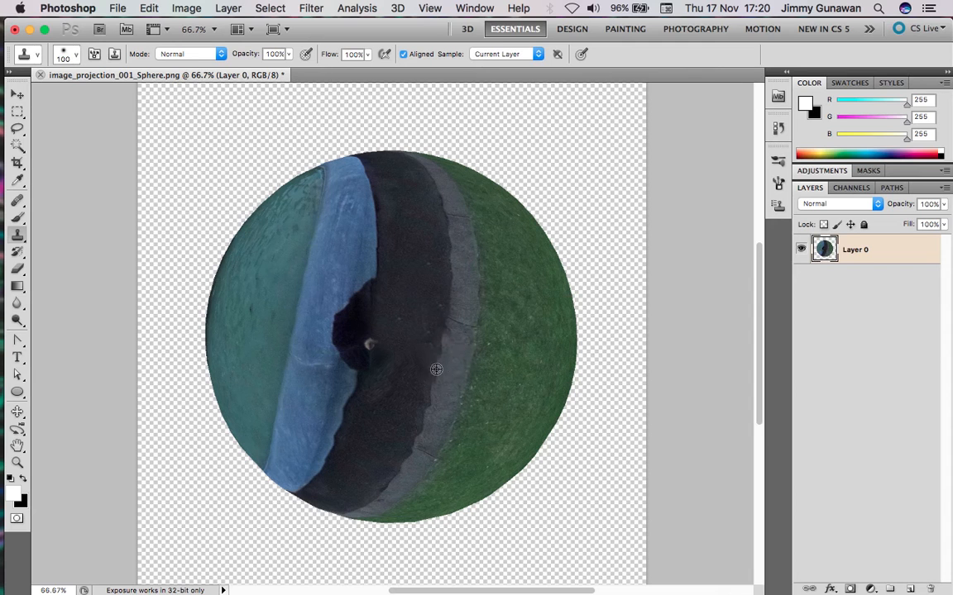
alt+click(434, 383)
drag(440, 341, 439, 335)
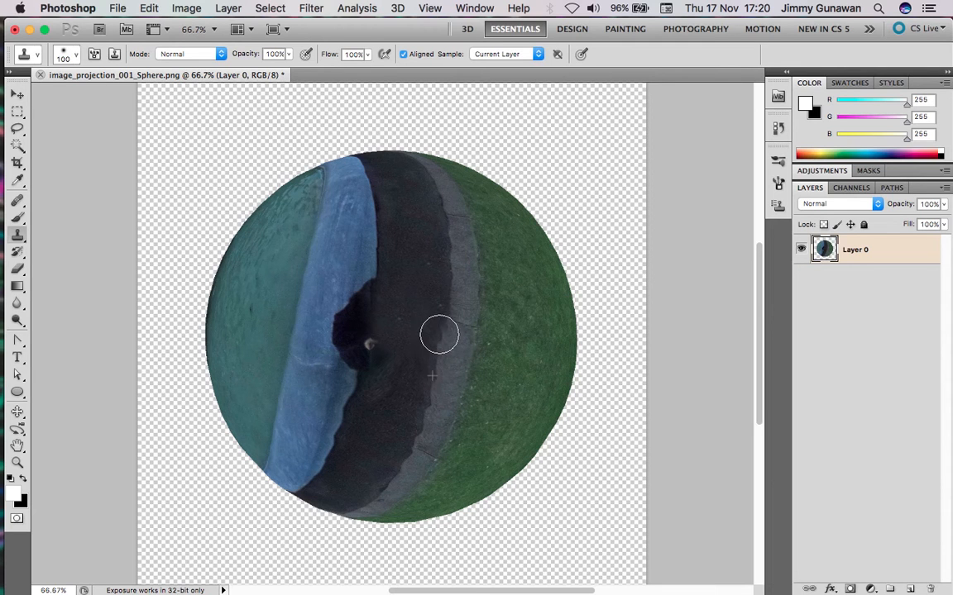
Step: Clone the blue strip over the remaining dark shape of the photographer along its edge
alt+click(365, 247)
drag(361, 299, 363, 280)
alt+click(350, 285)
mouse_move(350, 334)
mouse_down()
mouse_move(342, 334)
mouse_move(350, 306)
mouse_up()
alt+click(351, 298)
alt+click(352, 334)
Step: Clone pavement over the leftover spot beside the blue strip and rebuild the edge between the two surfaces
alt+click(404, 304)
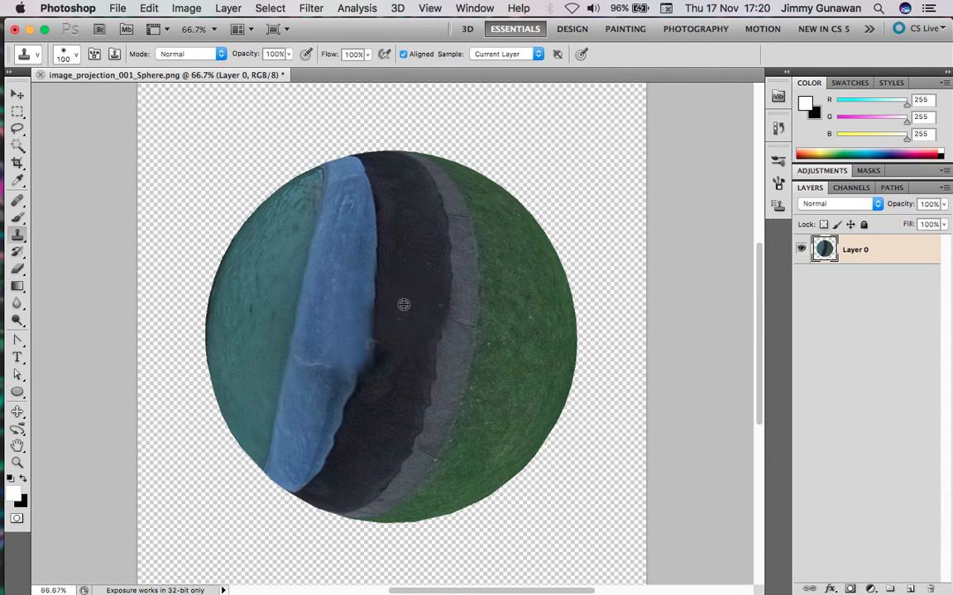
drag(385, 343, 377, 351)
alt+click(395, 287)
drag(396, 313, 386, 357)
alt+click(370, 282)
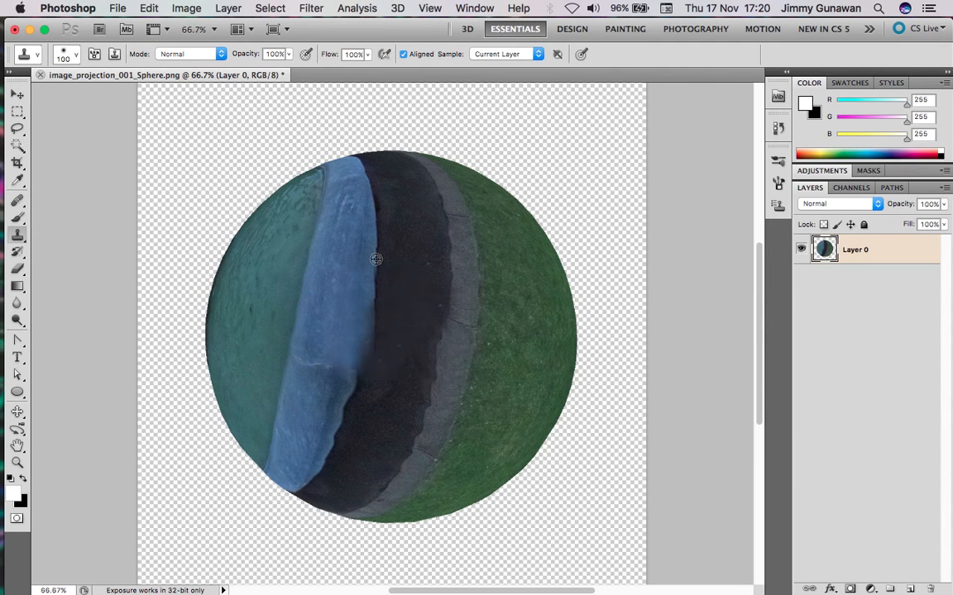
drag(375, 304, 363, 336)
alt+click(354, 371)
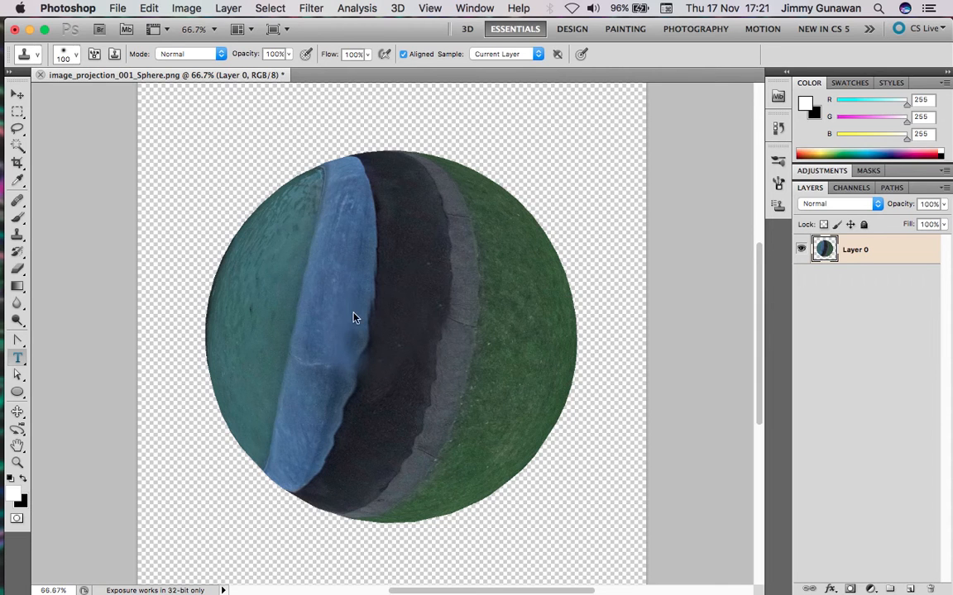
Step: Add the text BLENDERSUSHI 2016 and move it over the dark pavement at the sphere's centre
key(t)
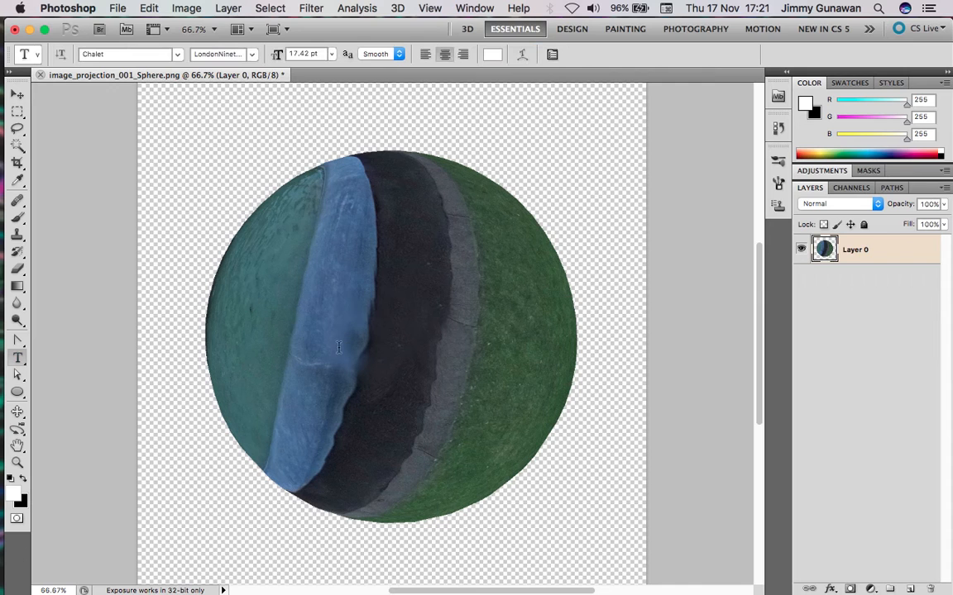
click(339, 347)
text(BLENDERSUSHI)
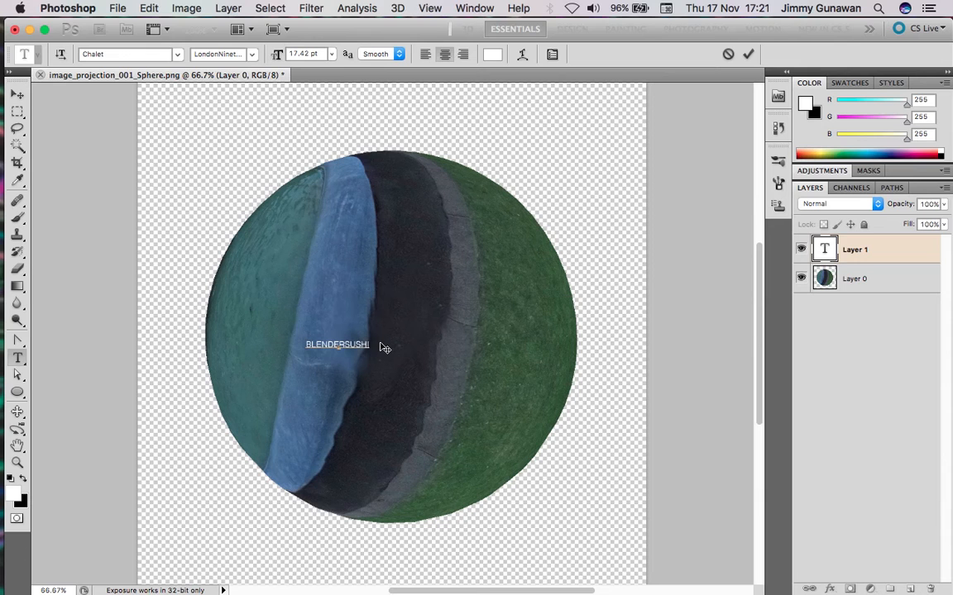
click(20, 95)
drag(373, 353, 416, 353)
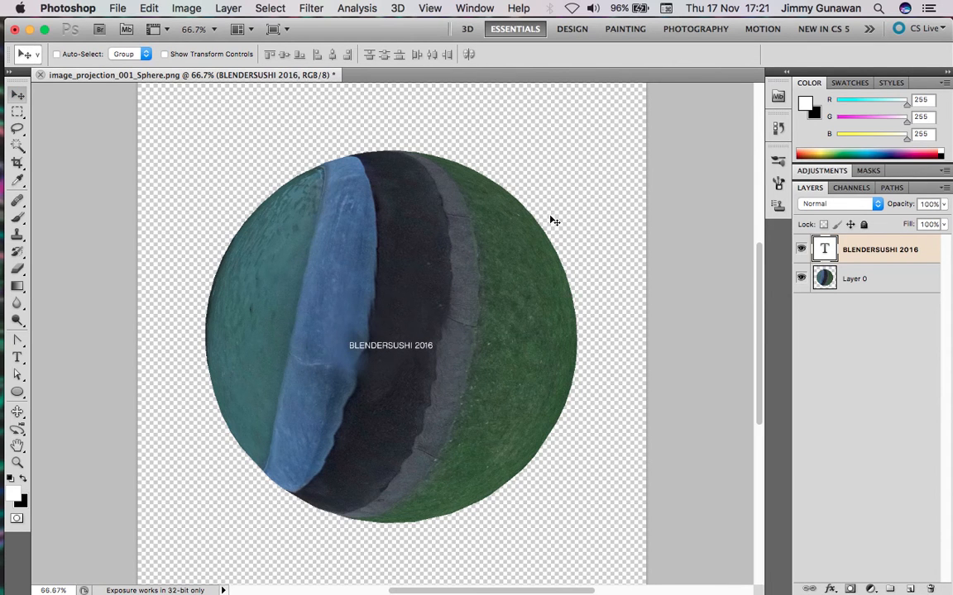
Step: Rotate the BLENDERSUSHI 2016 text about -79.67° along the dark pavement and enlarge it to about 117%
key(super+t)
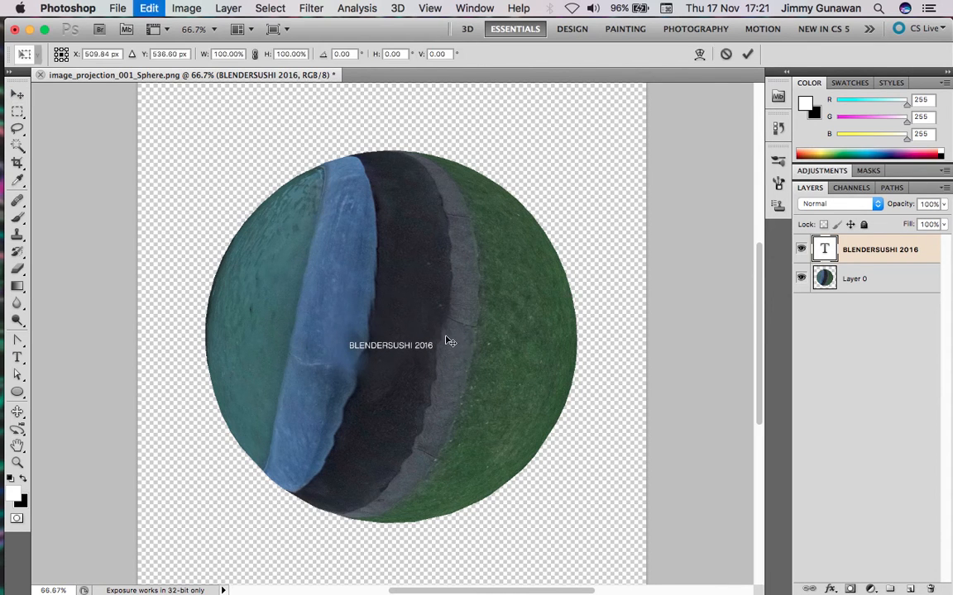
drag(440, 336, 402, 232)
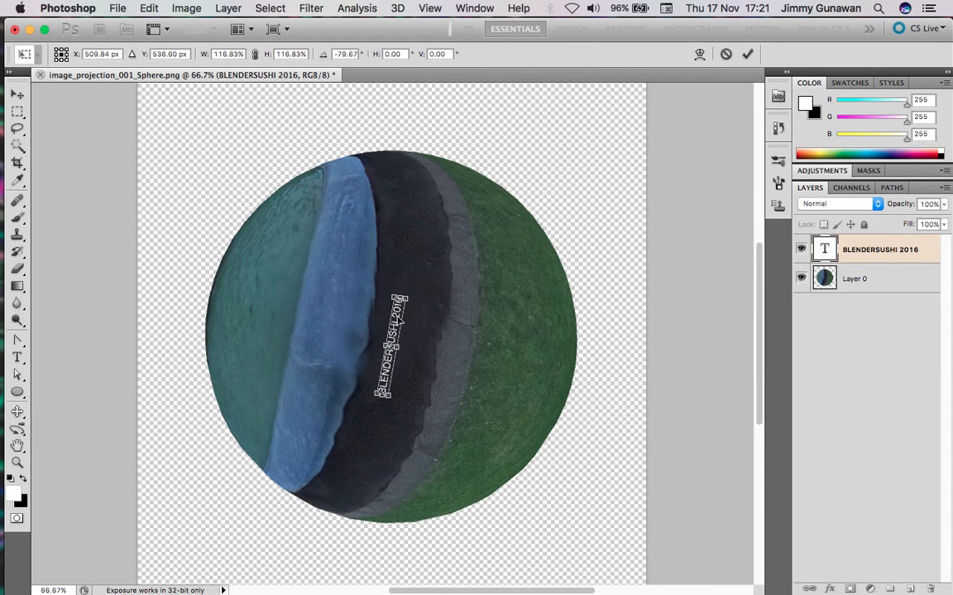
key(Return)
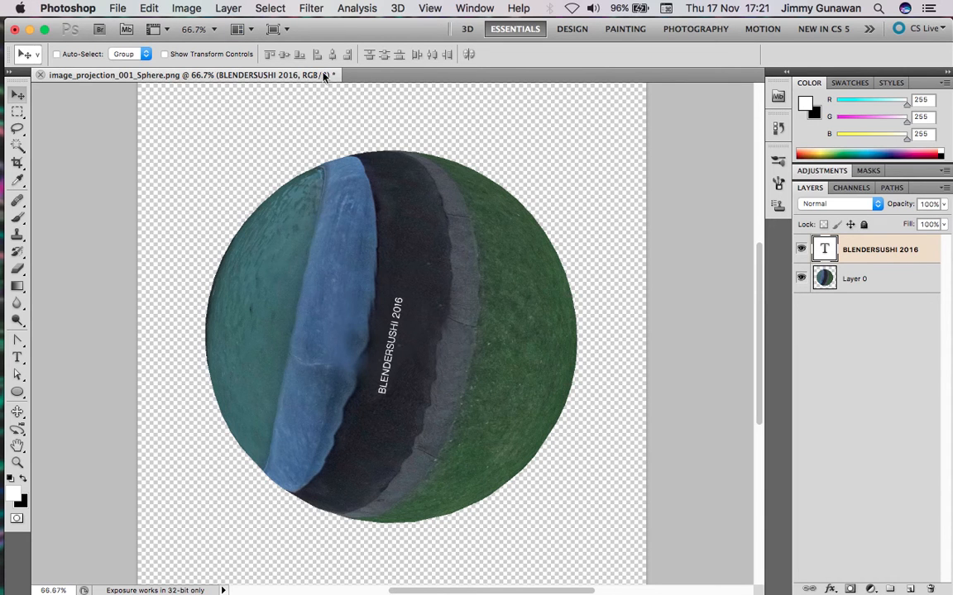
Step: Merge the text layer with Layer 0 and save the image_projection_001_Sphere.png file
click(877, 278)
shift+click(870, 250)
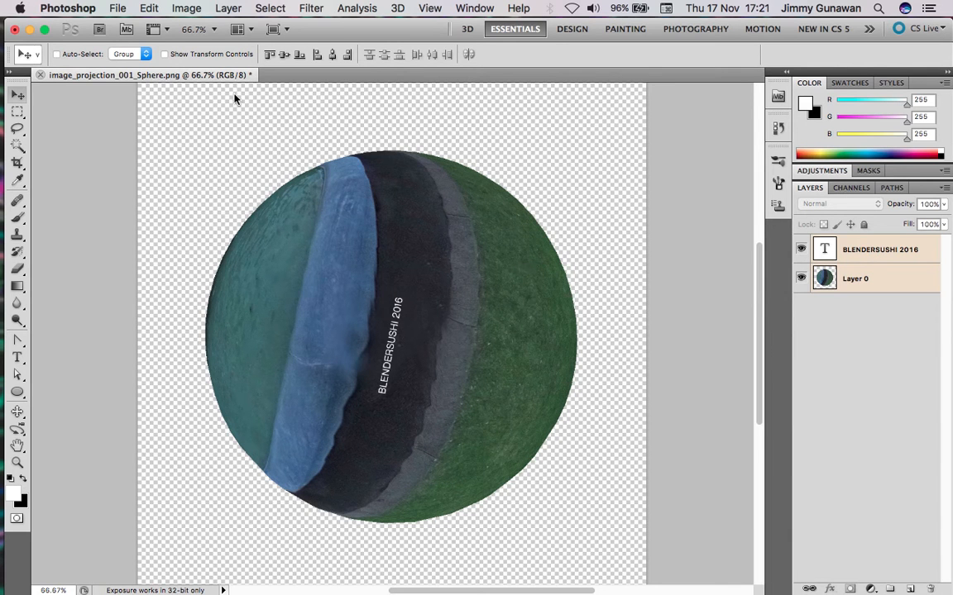
click(186, 8)
mouse_move(224, 9)
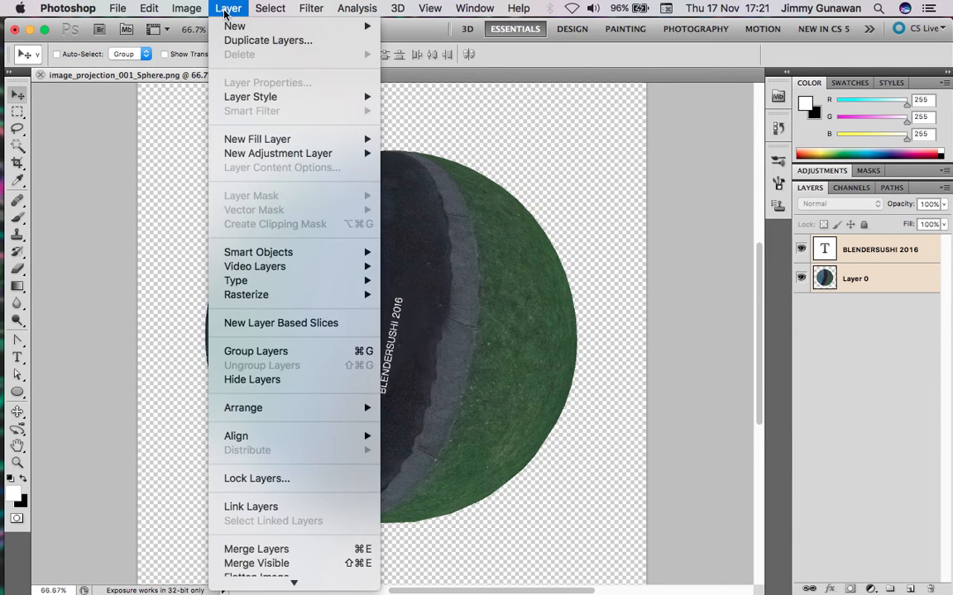
scroll(287, 552, down, 2)
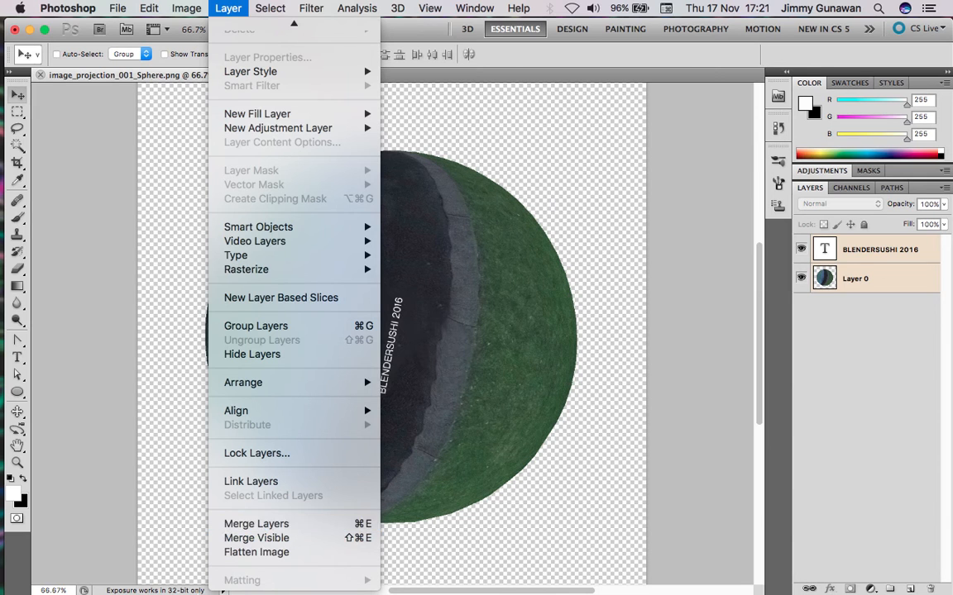
click(319, 523)
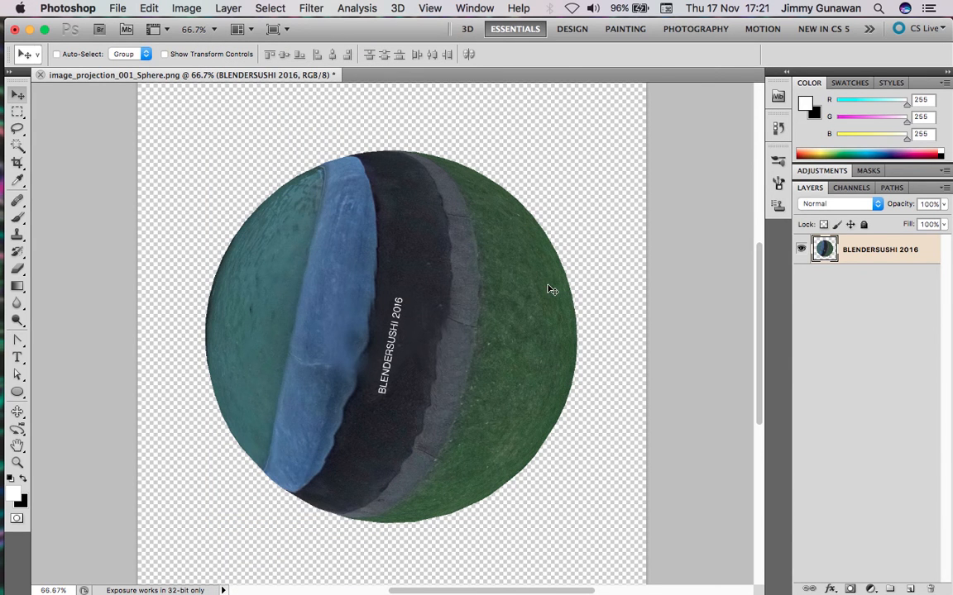
key(super+s)
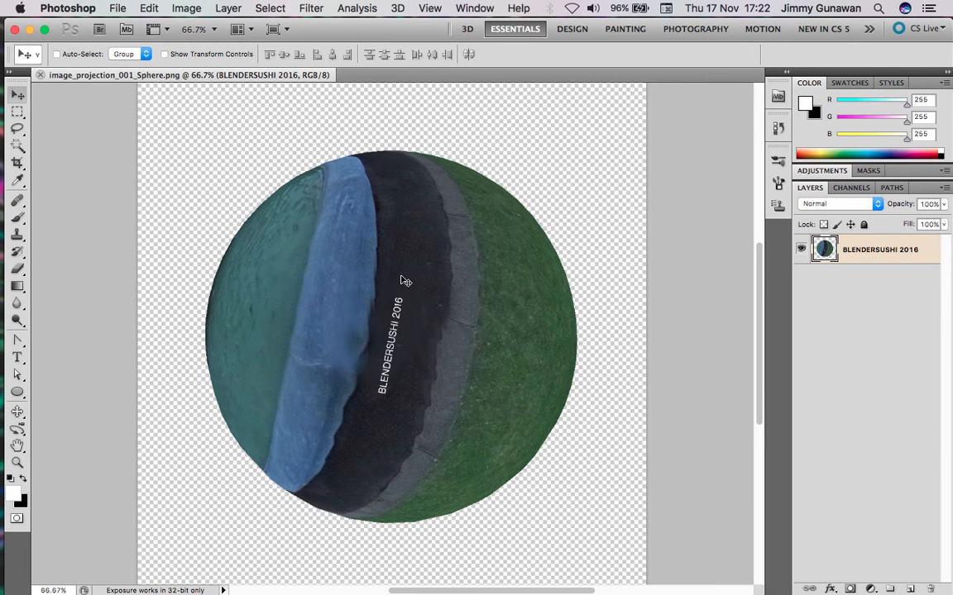
Step: Switch to Blender and apply the externally edited projection image back onto the sphere's texture
key(ctrl+Right)
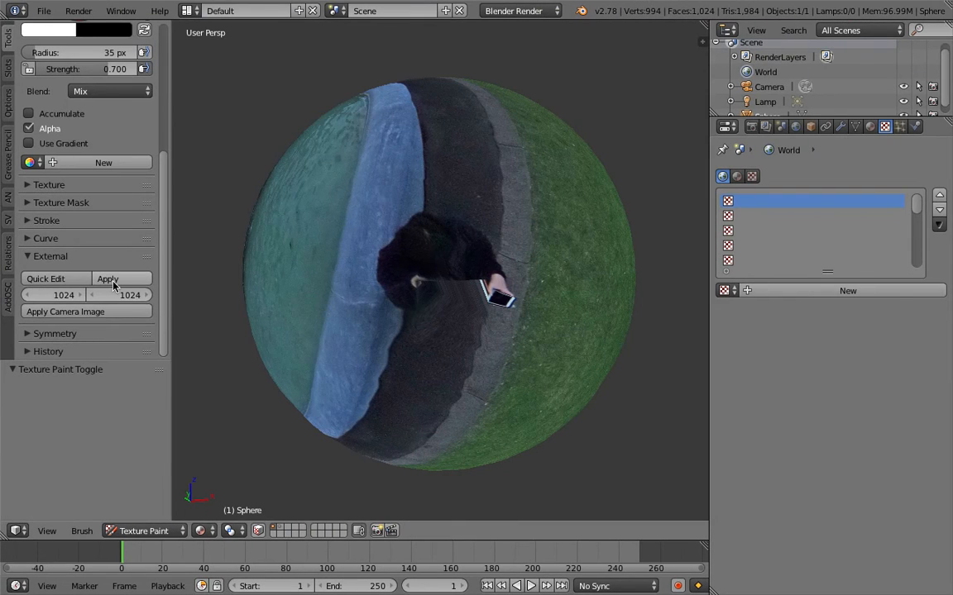
click(113, 282)
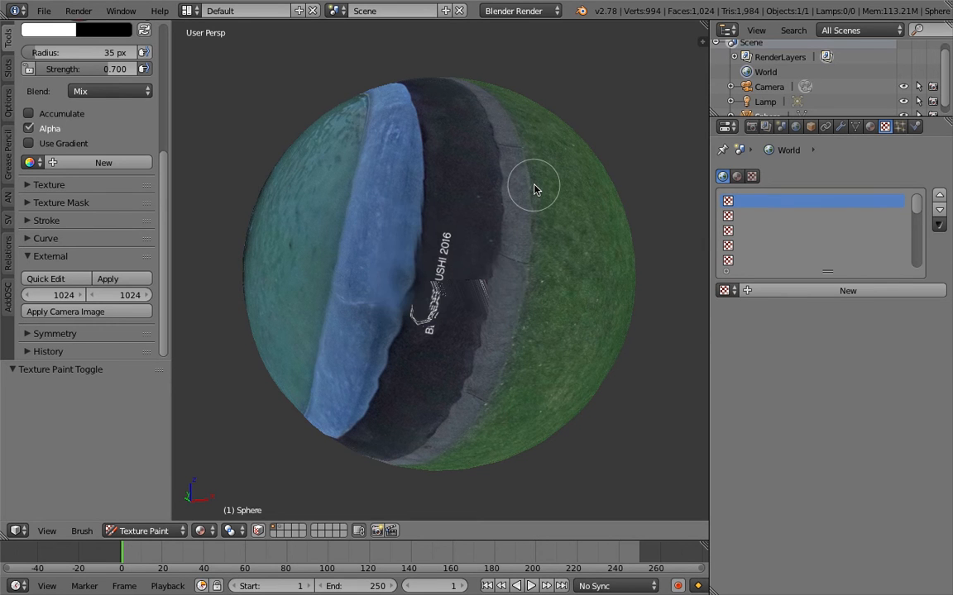
mouse_move(533, 188)
middle_down()
mouse_move(453, 212)
mouse_move(504, 204)
mouse_move(451, 256)
mouse_move(463, 286)
mouse_move(468, 280)
mouse_move(453, 314)
mouse_move(476, 276)
middle_up()
scroll(463, 287, up, 2)
scroll(445, 285, down, 4)
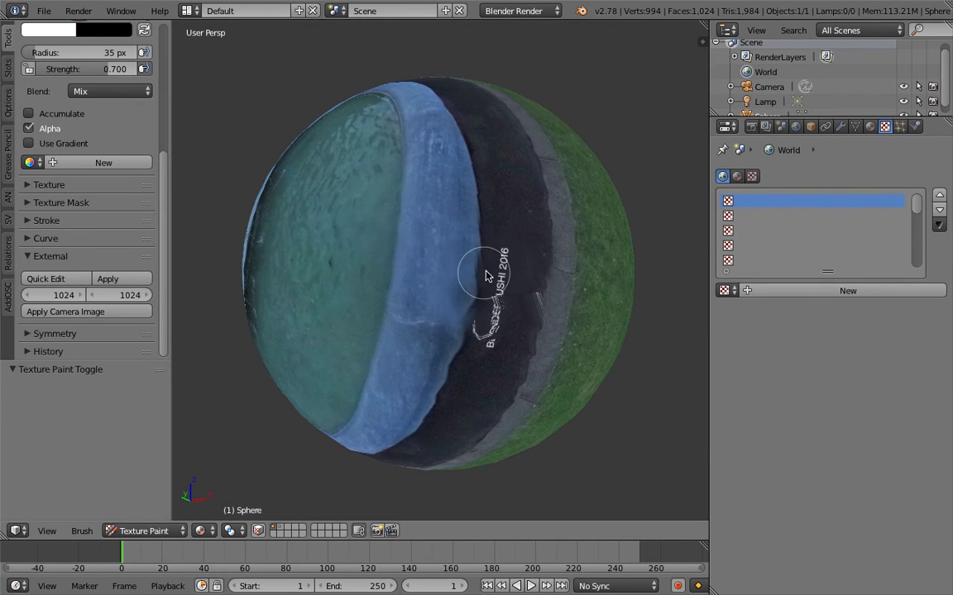
Step: Enter Edit Mode on the sphere and examine its UV mesh over the panorama in the UV Editing layout
mouse_move(532, 304)
middle_down()
mouse_move(488, 335)
mouse_move(487, 279)
mouse_move(282, 251)
mouse_move(276, 206)
middle_up()
key(Tab)
click(472, 254)
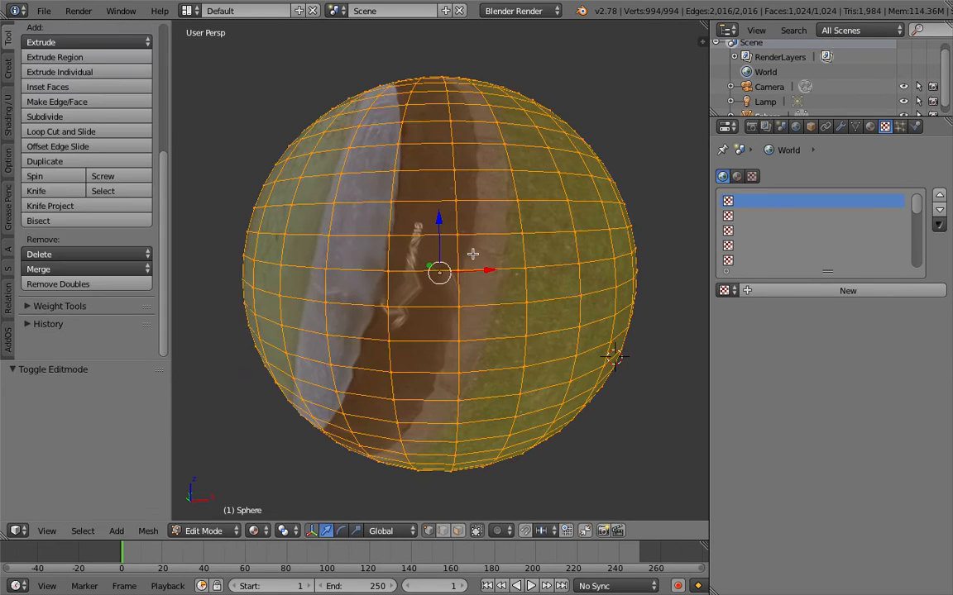
click(188, 11)
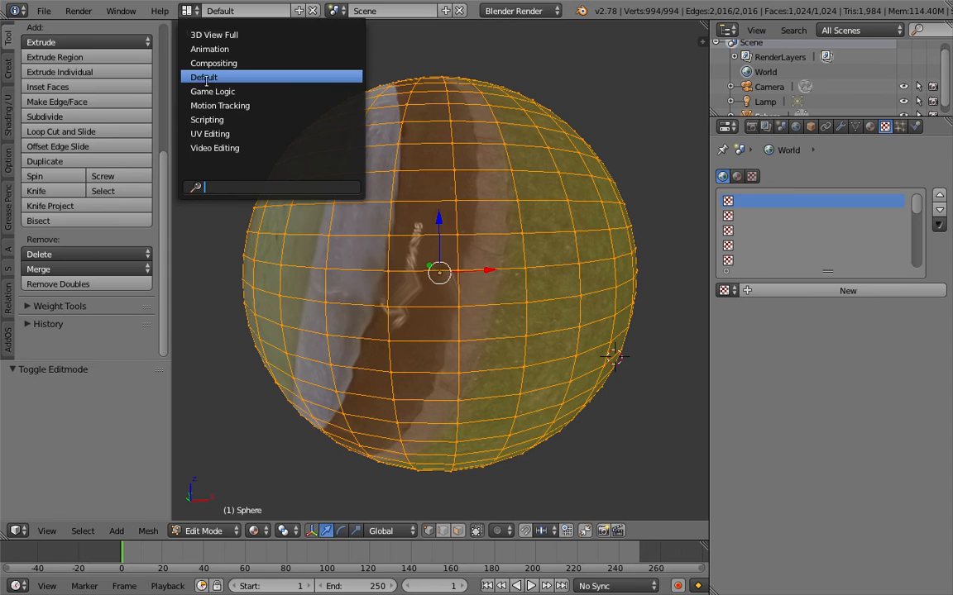
click(230, 133)
scroll(659, 348, down, 5)
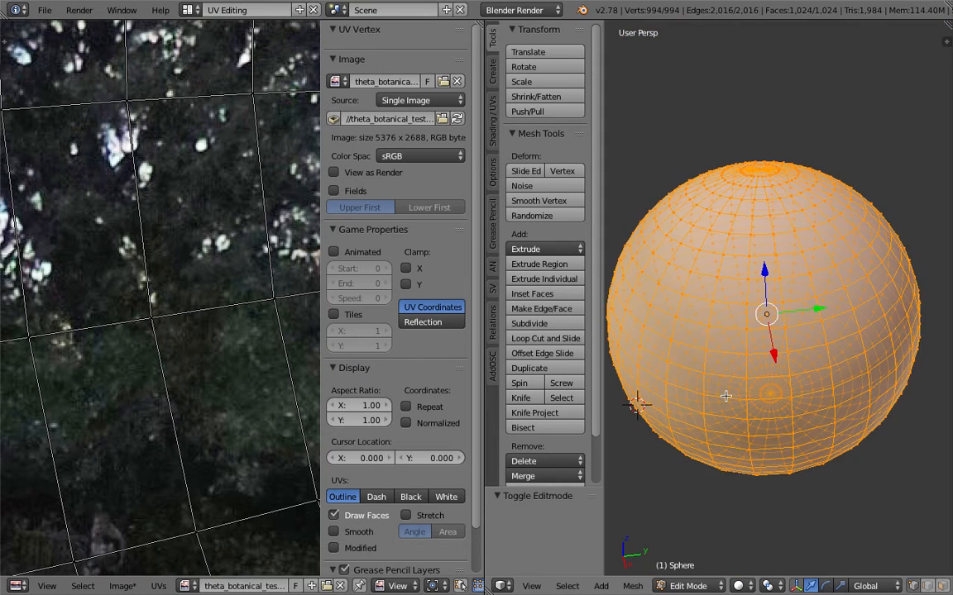
scroll(190, 314, down, 10)
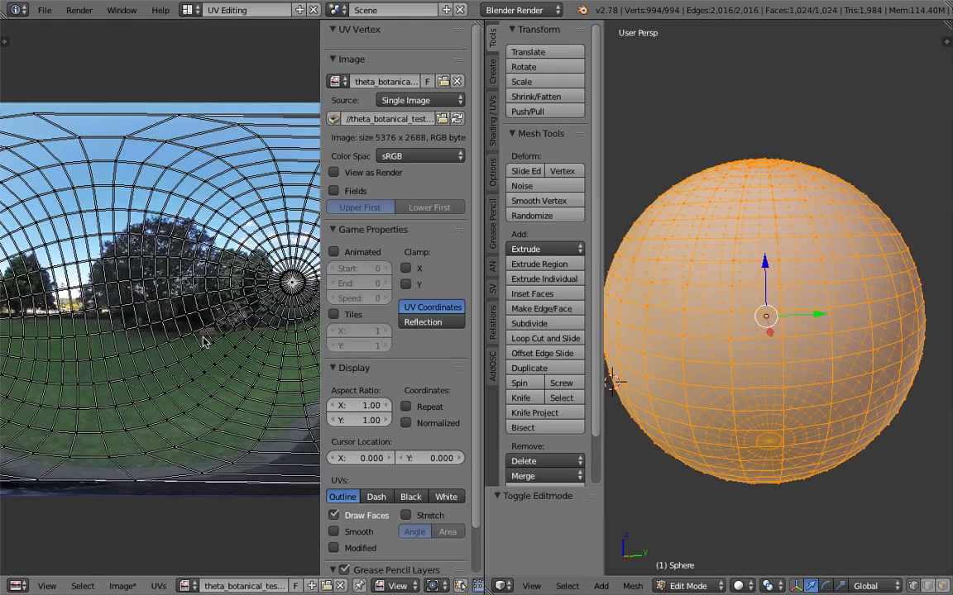
scroll(217, 290, up, 8)
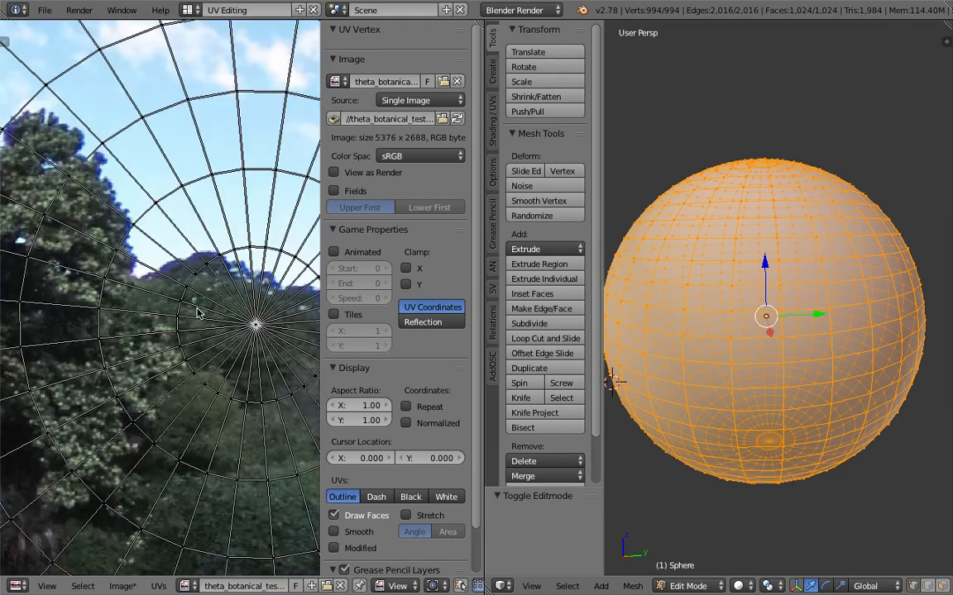
scroll(122, 346, down, 8)
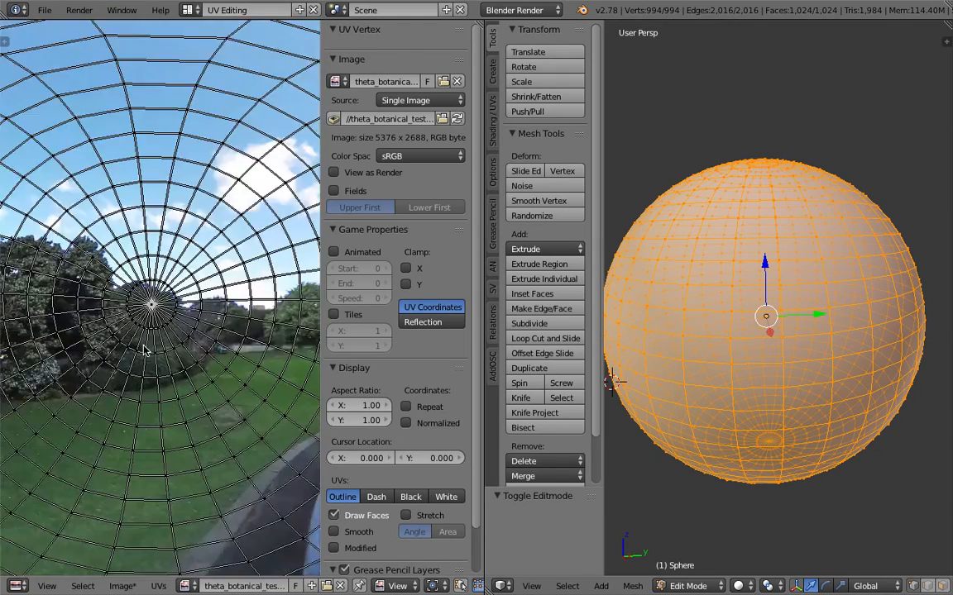
scroll(170, 372, up, 4)
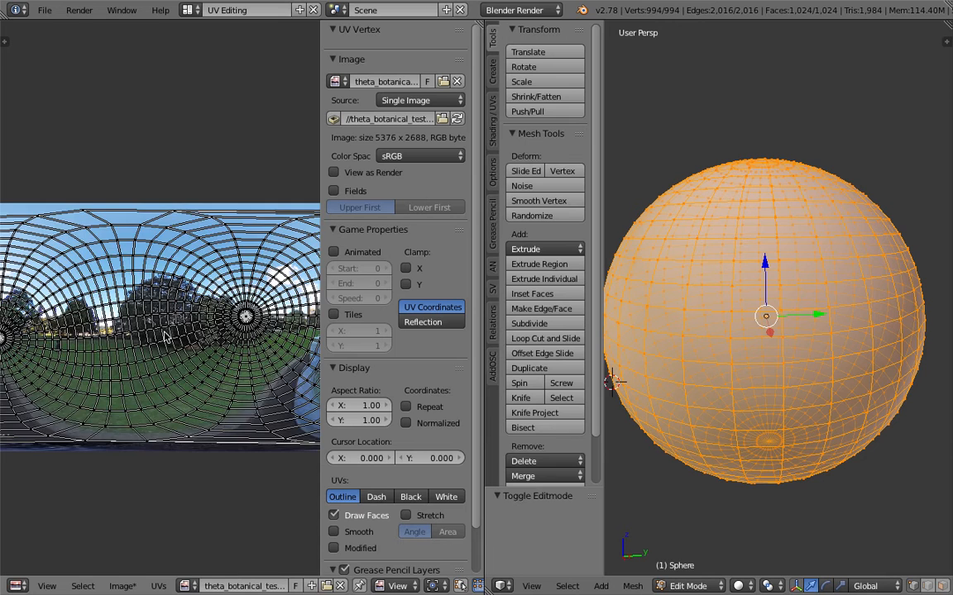
Step: Leave Edit Mode and return to the Default screen layout with the textured sphere in view
key(Tab)
click(187, 10)
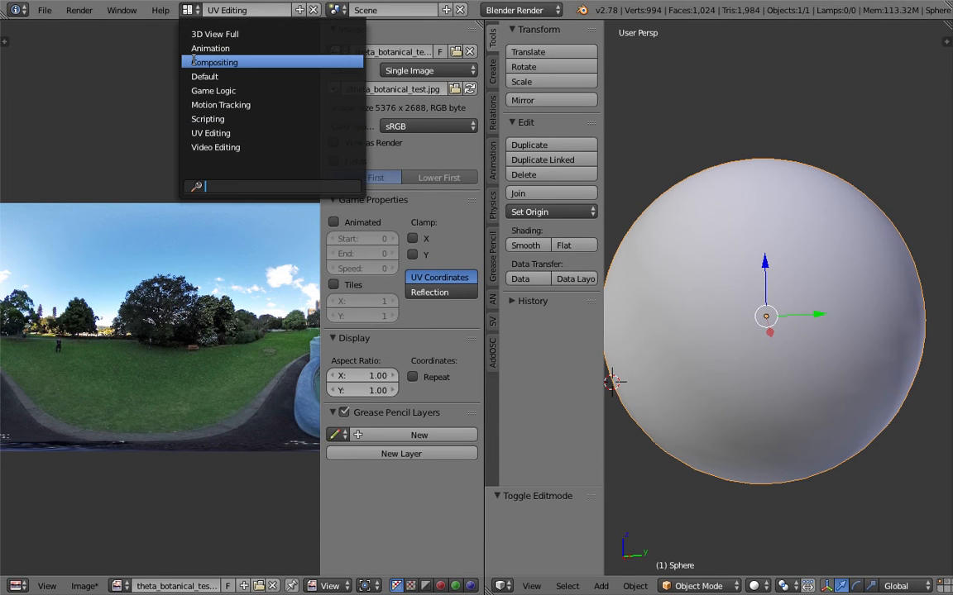
click(236, 80)
scroll(458, 234, down, 4)
middle_drag(457, 234, 199, 151)
click(43, 11)
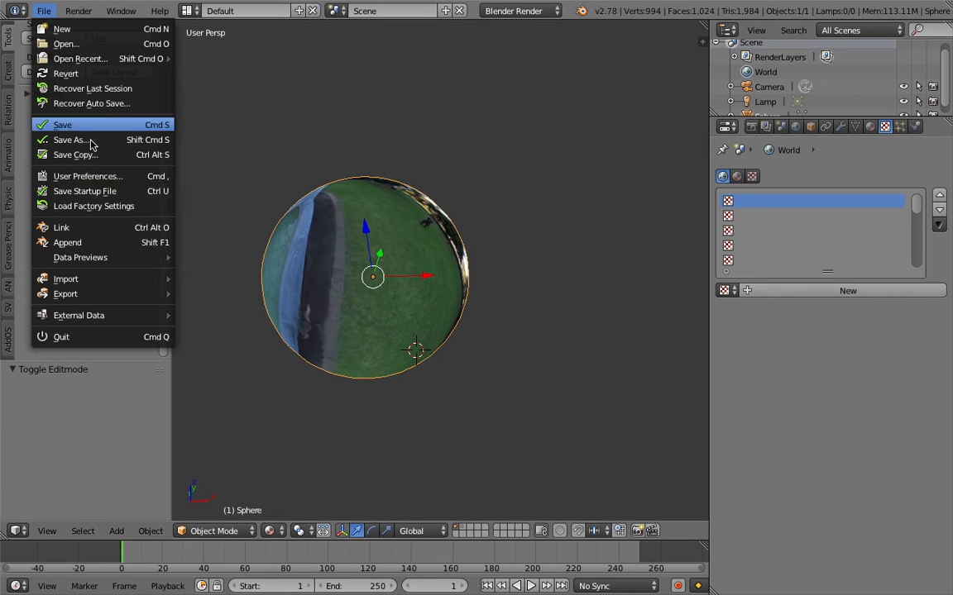
mouse_move(149, 287)
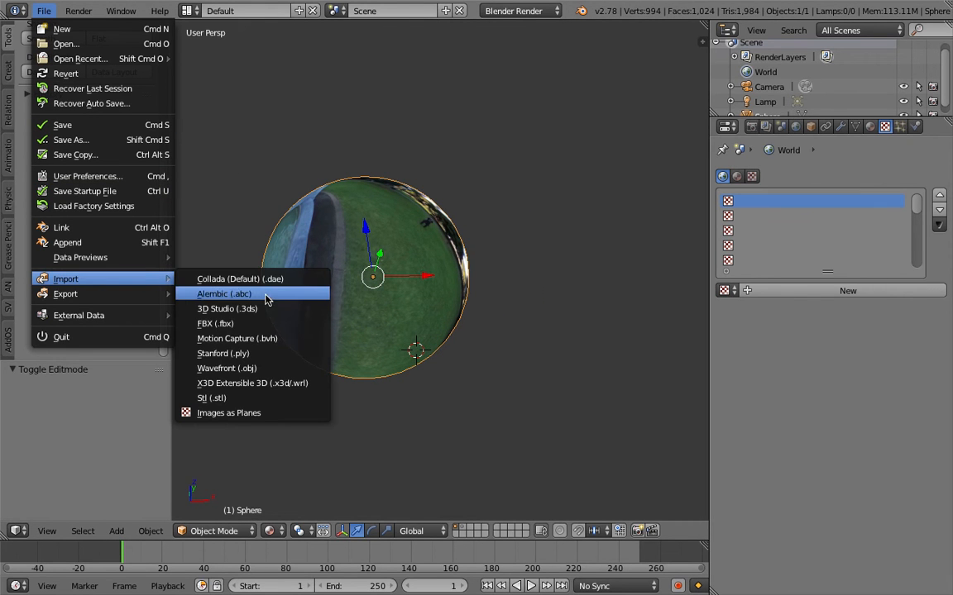
click(414, 247)
middle_drag(406, 266, 355, 264)
scroll(394, 264, up, 3)
scroll(286, 229, down, 3)
middle_drag(302, 220, 304, 228)
Step: Import the Wavefront model sphere_uv_20x20subdiv.obj from the Desktop folder
click(43, 11)
mouse_move(127, 278)
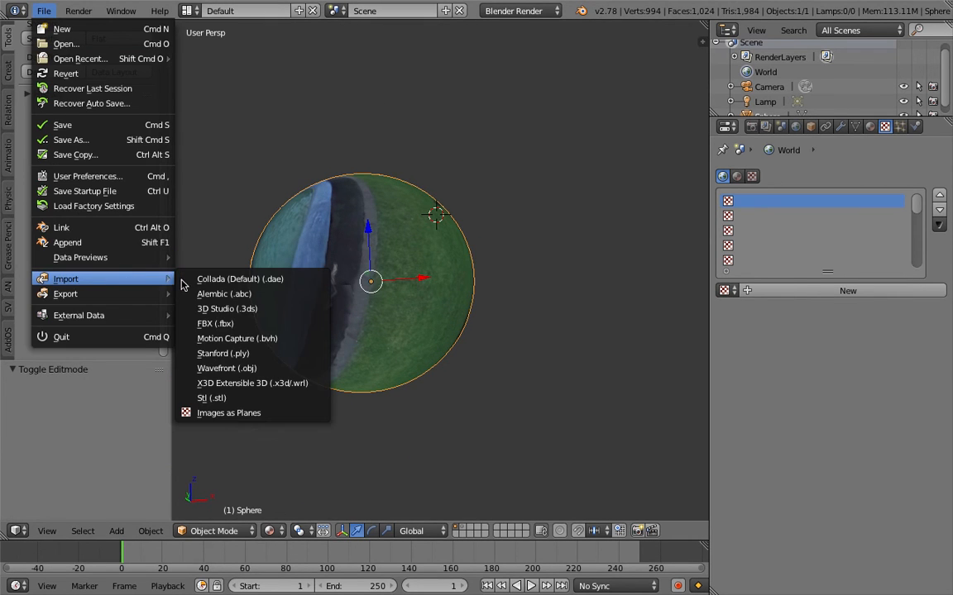
click(276, 368)
scroll(579, 496, down, 5)
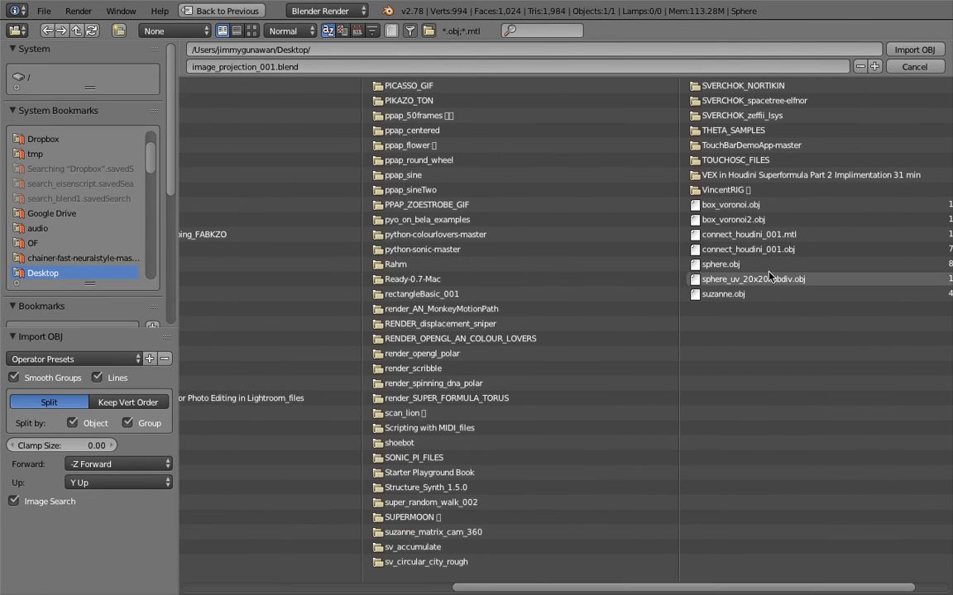
click(765, 278)
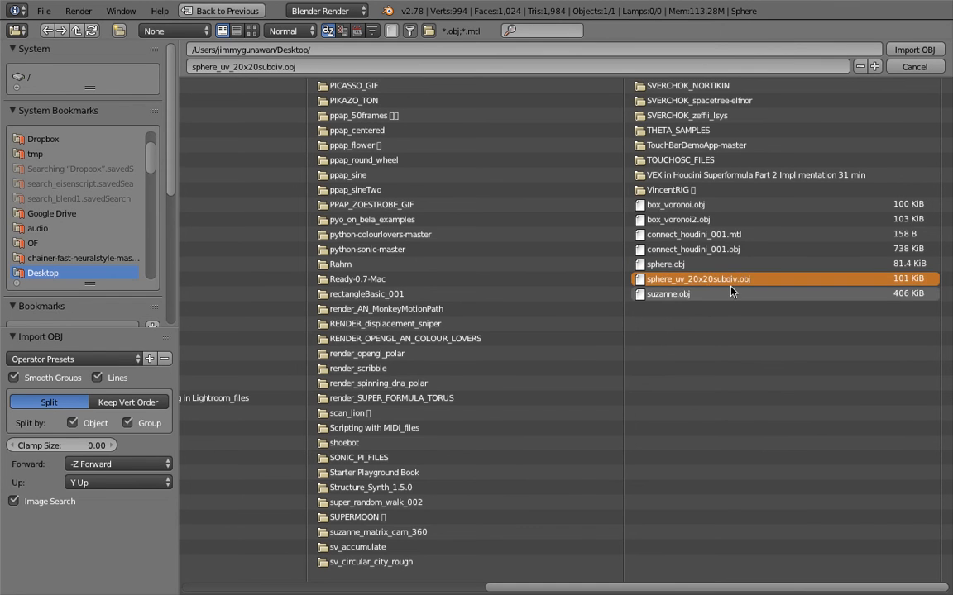
click(907, 51)
Step: Move the imported sphere out beside the panorama sphere and scale it up by about 5.93 and 3.14 times
scroll(476, 277, down, 3)
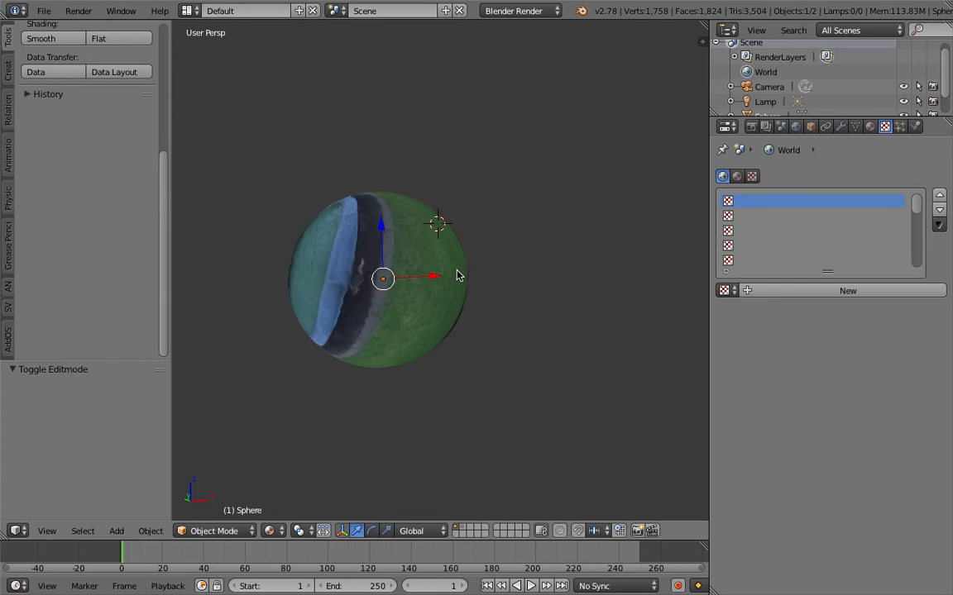
key(g)
click(553, 260)
key(a)
click(607, 383)
right_click(520, 269)
key(s)
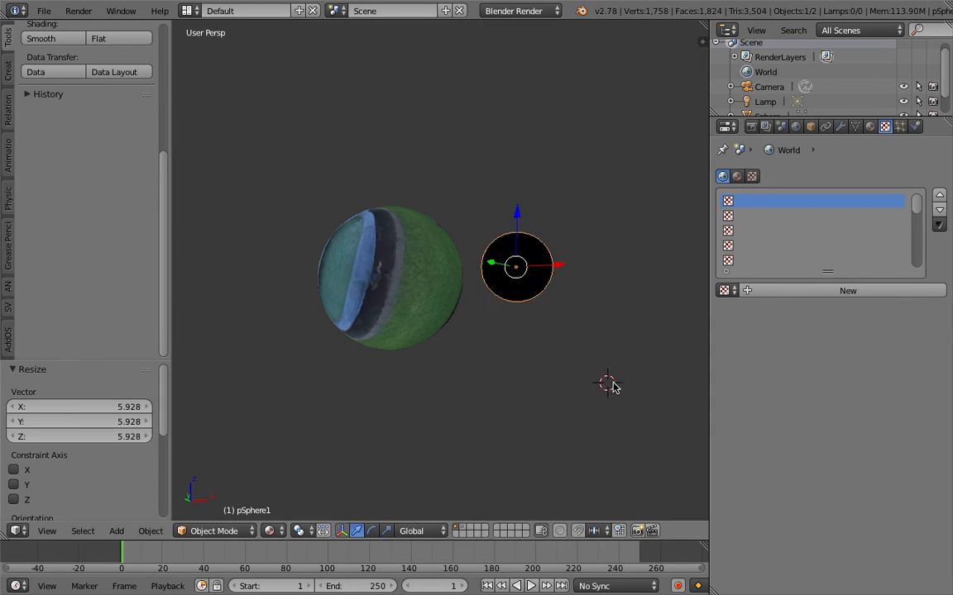
click(542, 346)
Step: Assign the existing panorama material Material.001 to the imported sphere
click(869, 126)
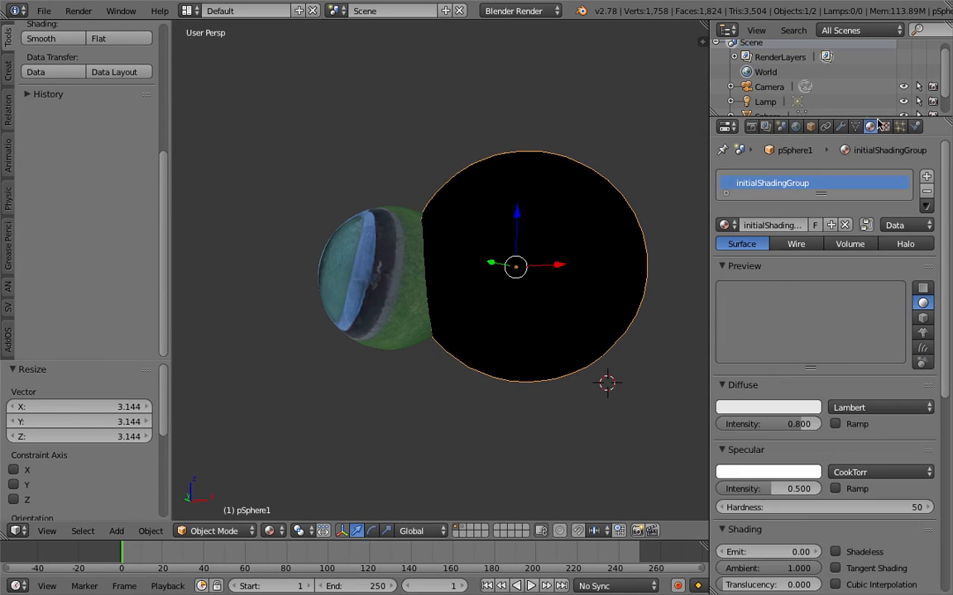
click(729, 225)
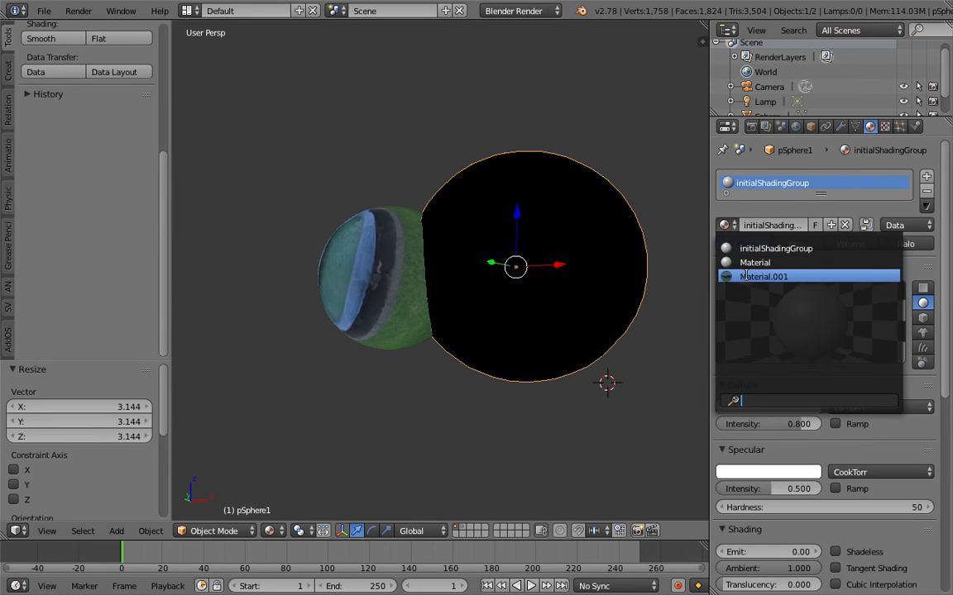
click(749, 275)
Step: Delete the original panorama sphere and select the imported sphere
shift+middle_drag(511, 245, 486, 237)
right_click(365, 261)
key(x)
click(365, 259)
right_click(465, 258)
Step: Inspect the ground area of the imported sphere up close for remaining projection flaws around the pavement
middle_drag(464, 258, 442, 162)
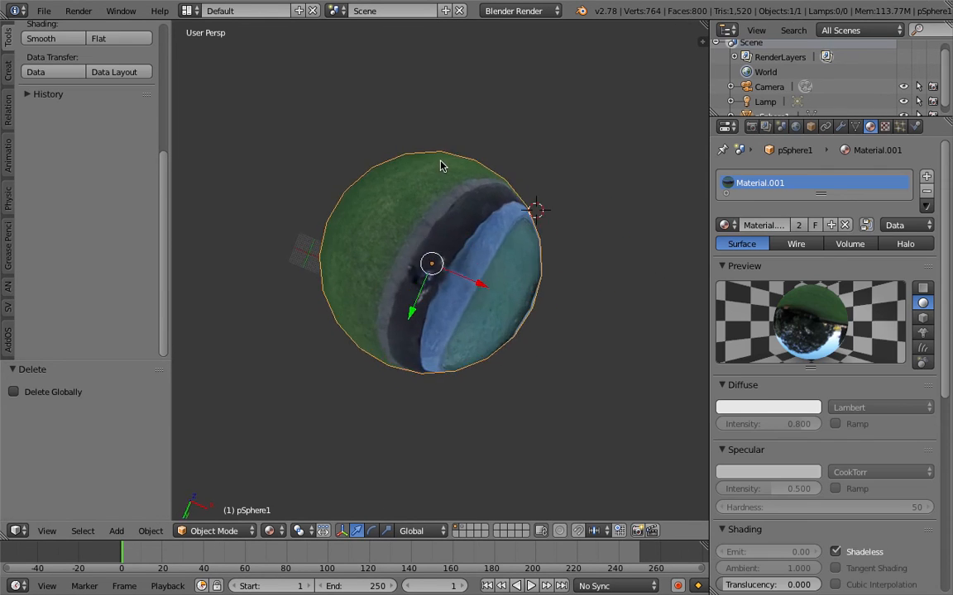
scroll(444, 251, up, 4)
middle_drag(444, 257, 429, 281)
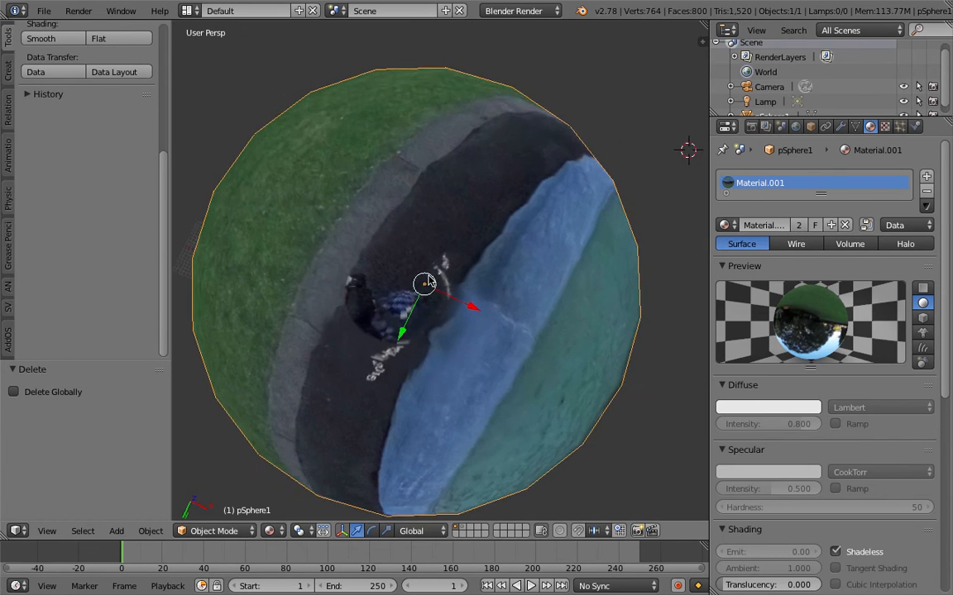
scroll(428, 286, up, 4)
scroll(425, 285, down, 4)
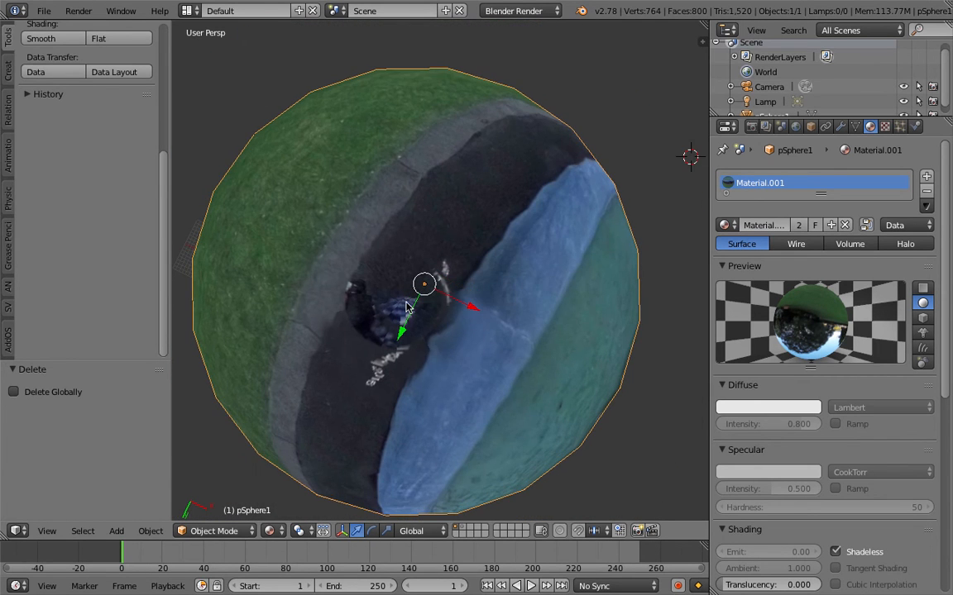
scroll(424, 285, down, 2)
middle_drag(425, 322, 487, 287)
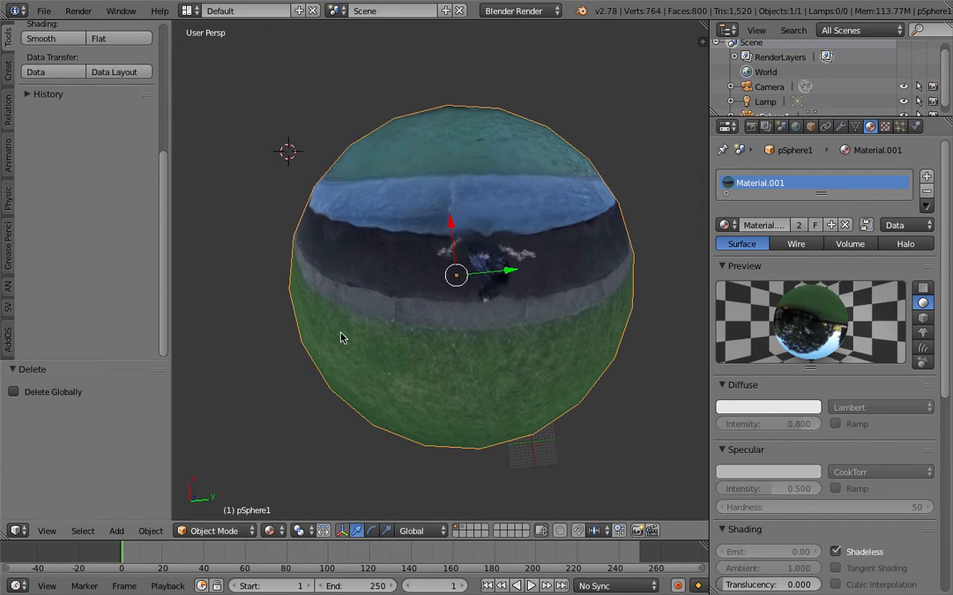
Step: Reload theta_botanical_test.jpg from disk in the UV Editing layout and return to the Default layout
click(187, 11)
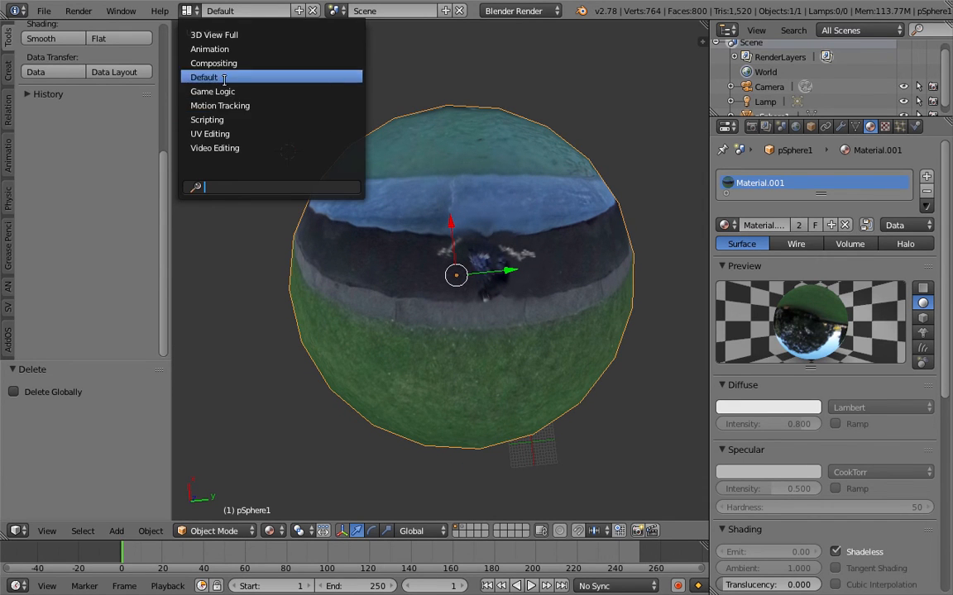
click(210, 133)
key(Home)
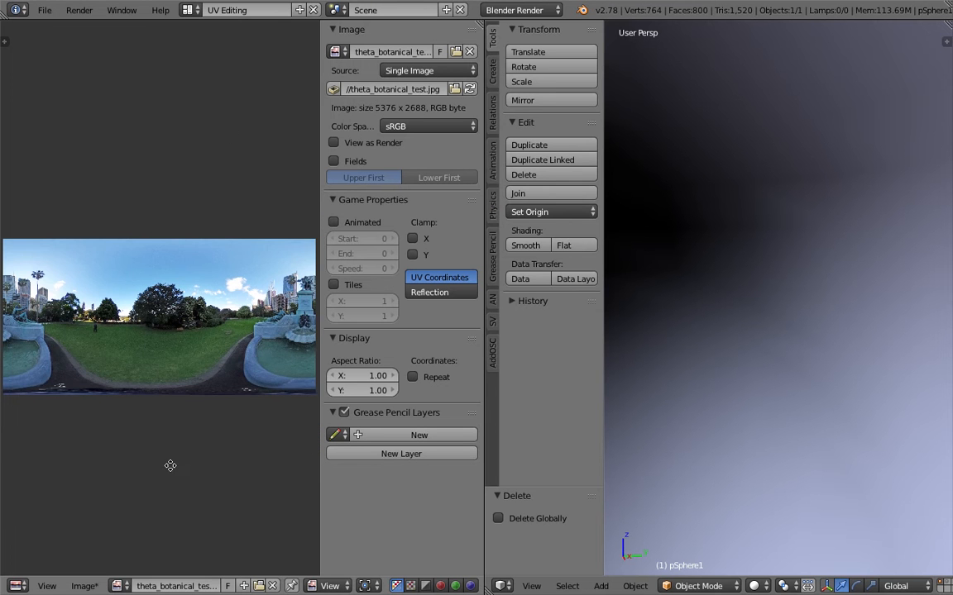
click(84, 585)
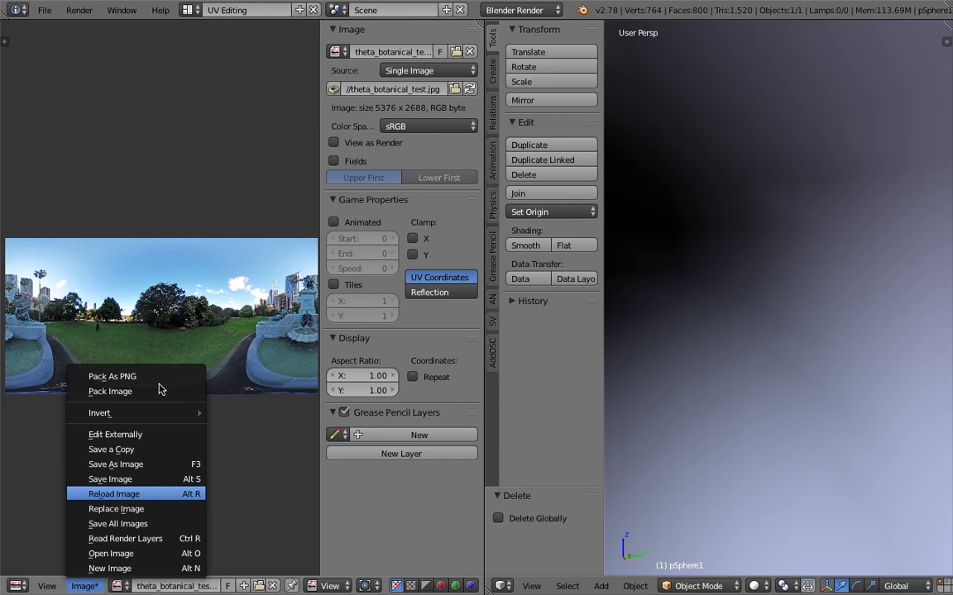
scroll(99, 382, up, 2)
middle_drag(109, 382, 136, 376)
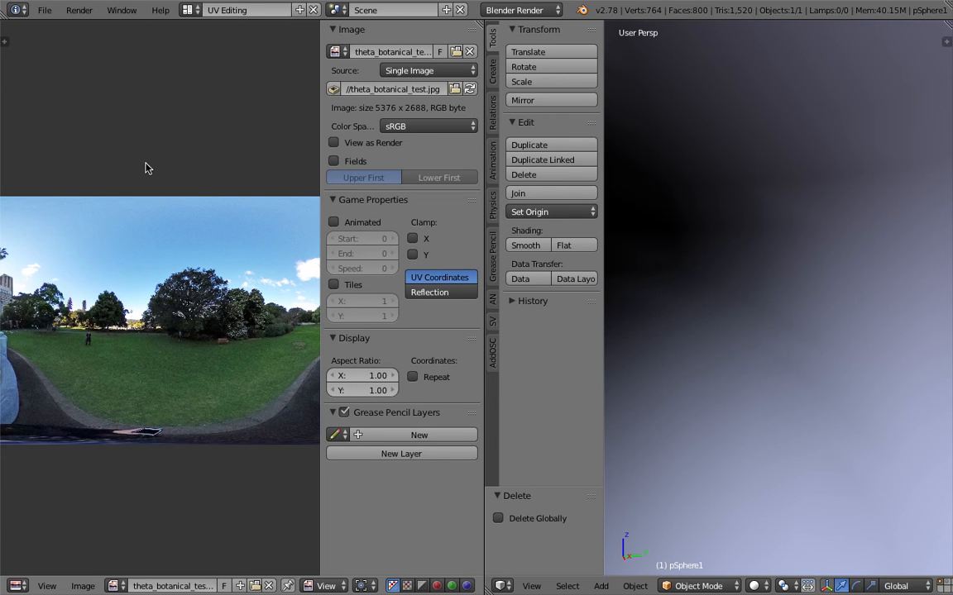
click(189, 12)
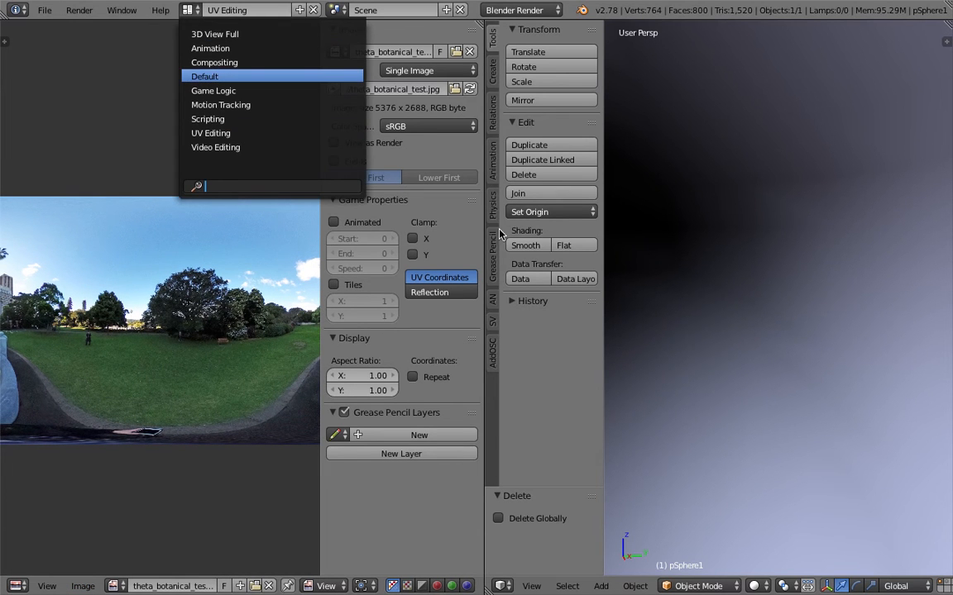
key(Return)
Step: Examine the fountain and pavement area around the photographer on the reloaded sphere texture, from inside and outside
middle_drag(453, 306, 435, 400)
scroll(443, 310, down, 2)
scroll(436, 400, up, 5)
middle_drag(438, 354, 465, 192)
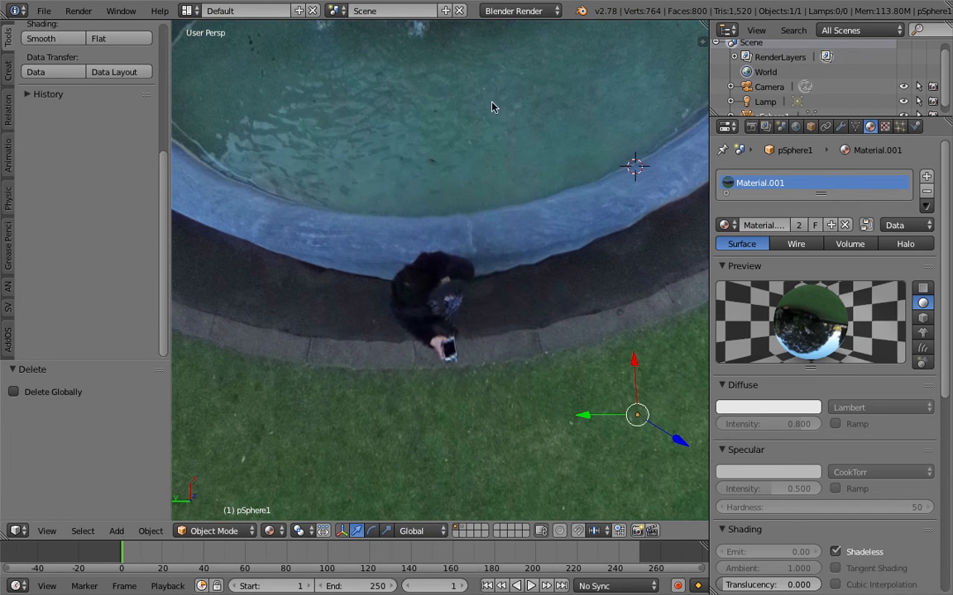
middle_drag(472, 324, 534, 361)
key(a)
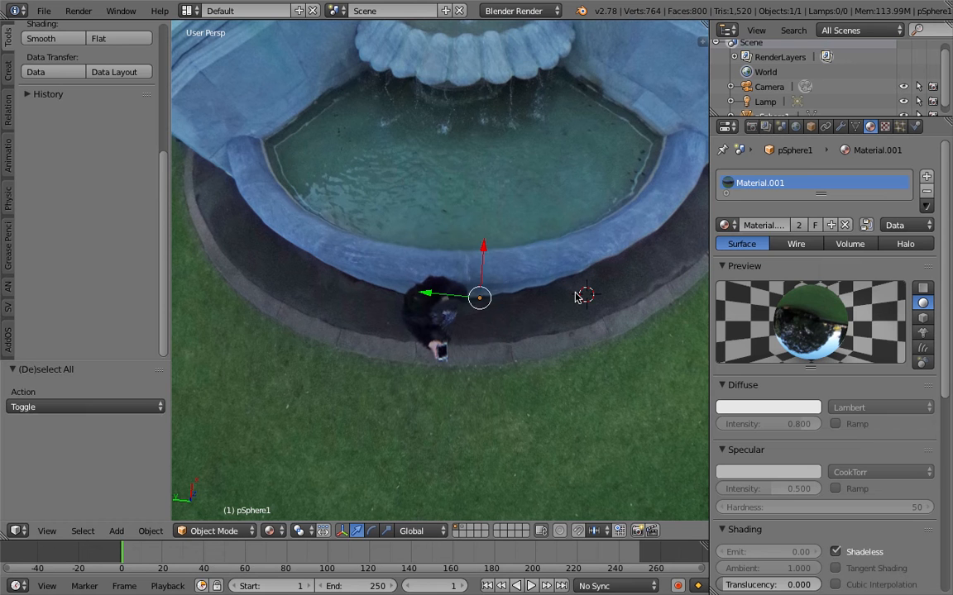
middle_drag(515, 274, 526, 292)
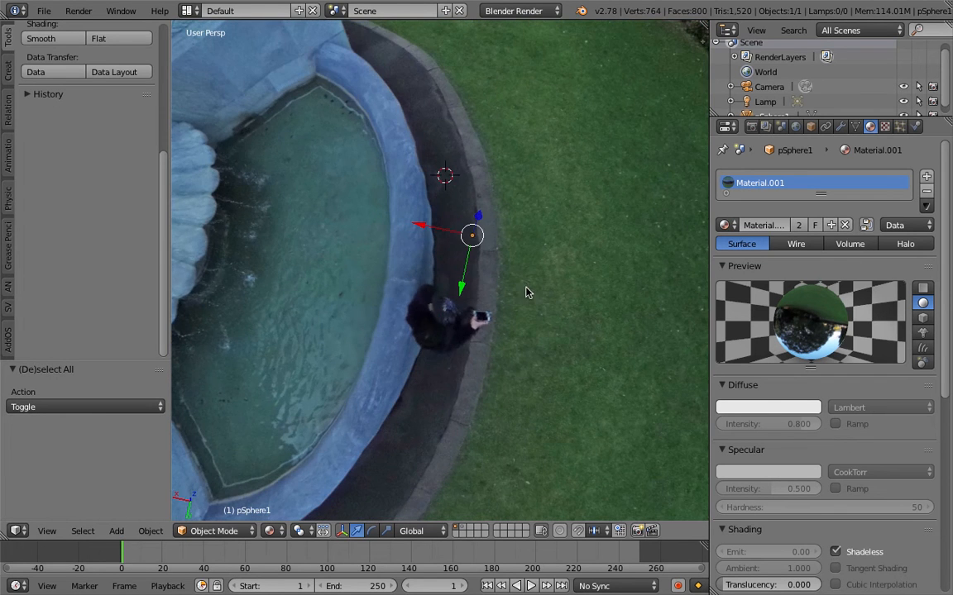
scroll(481, 319, down, 5)
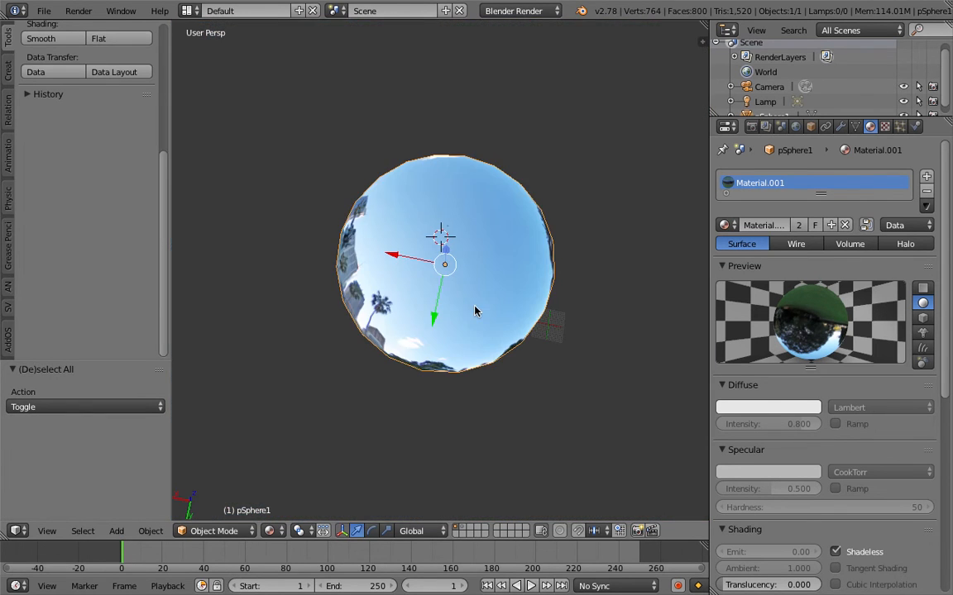
scroll(466, 248, up, 5)
scroll(466, 248, down, 2)
Step: Flip the normals of the whole sphere mesh in Edit Mode and return to Object Mode
key(Tab)
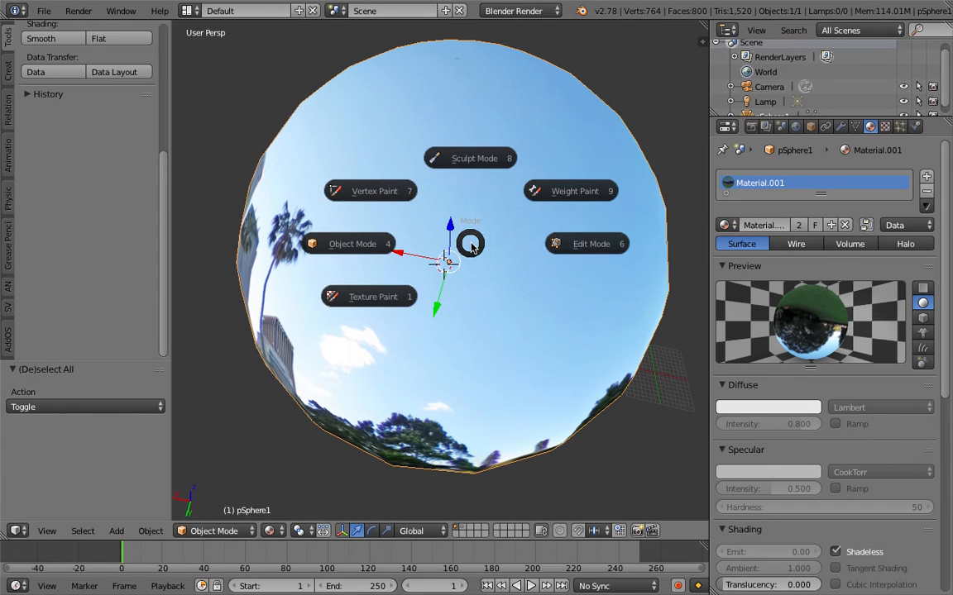
click(496, 235)
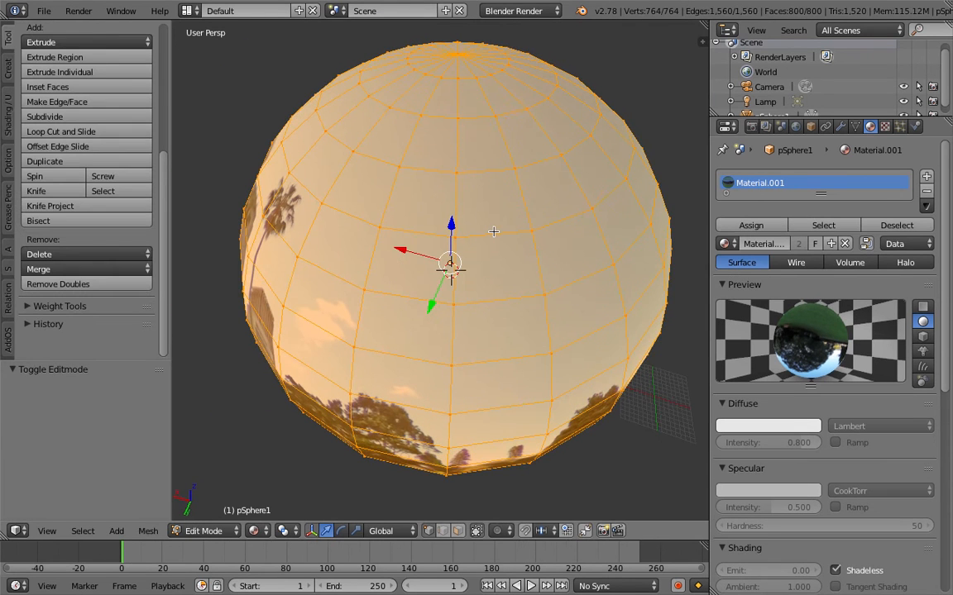
key(space)
text(flip)
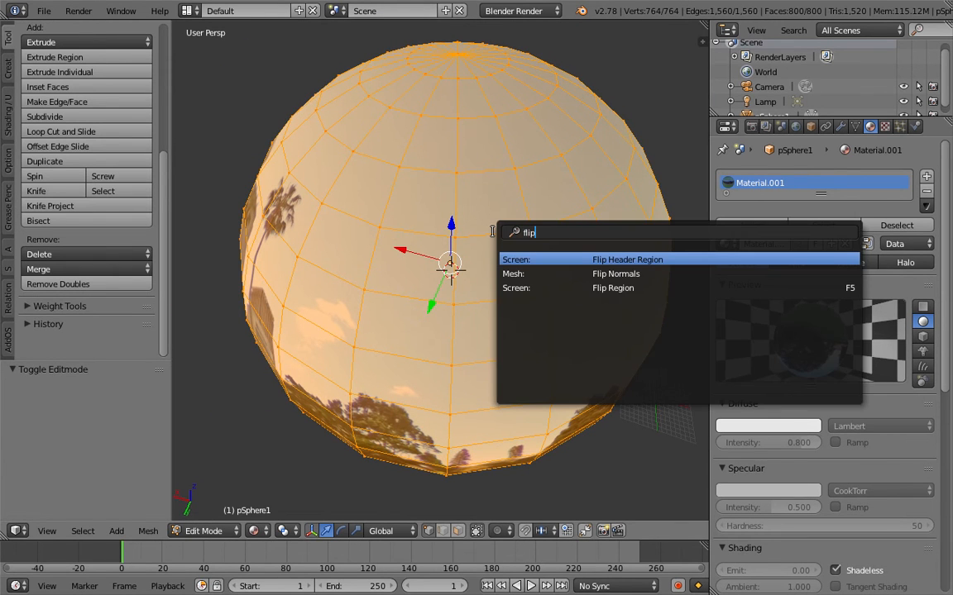
click(539, 271)
key(Tab)
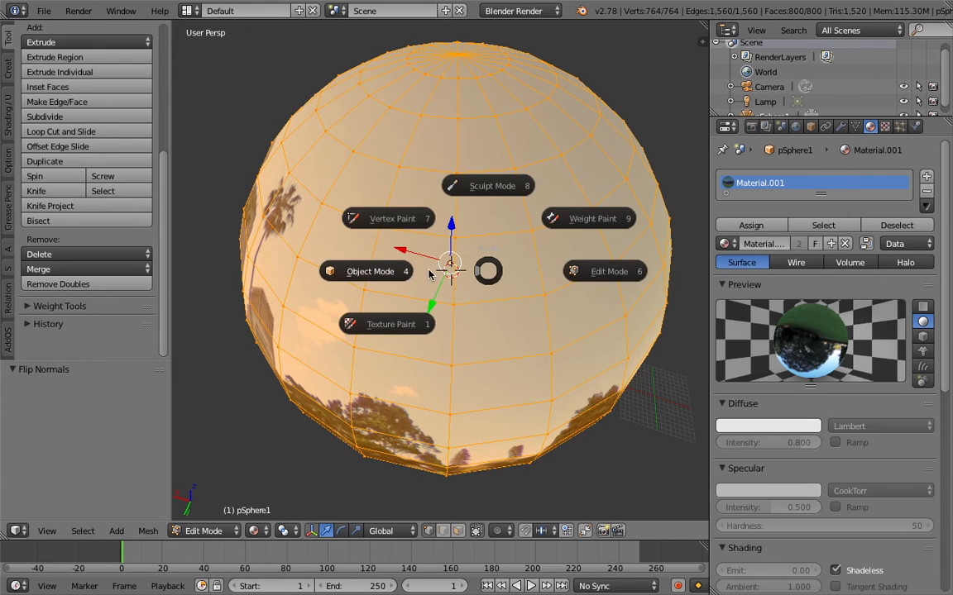
click(432, 274)
Step: Frame the fountain pavement with the photographer from inside the sphere and send that view to Photoshop with Texture Paint's Quick Edit
middle_drag(460, 276, 469, 315)
scroll(469, 315, up, 3)
scroll(469, 315, up, 3)
middle_drag(484, 376, 516, 383)
scroll(517, 383, up, 3)
middle_drag(491, 344, 602, 361)
key(a)
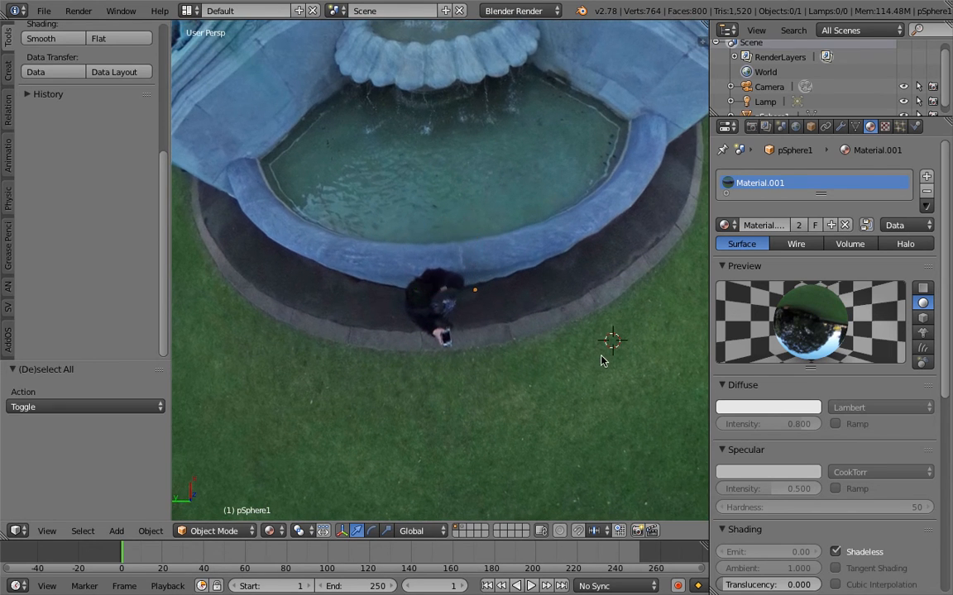
click(222, 530)
click(237, 433)
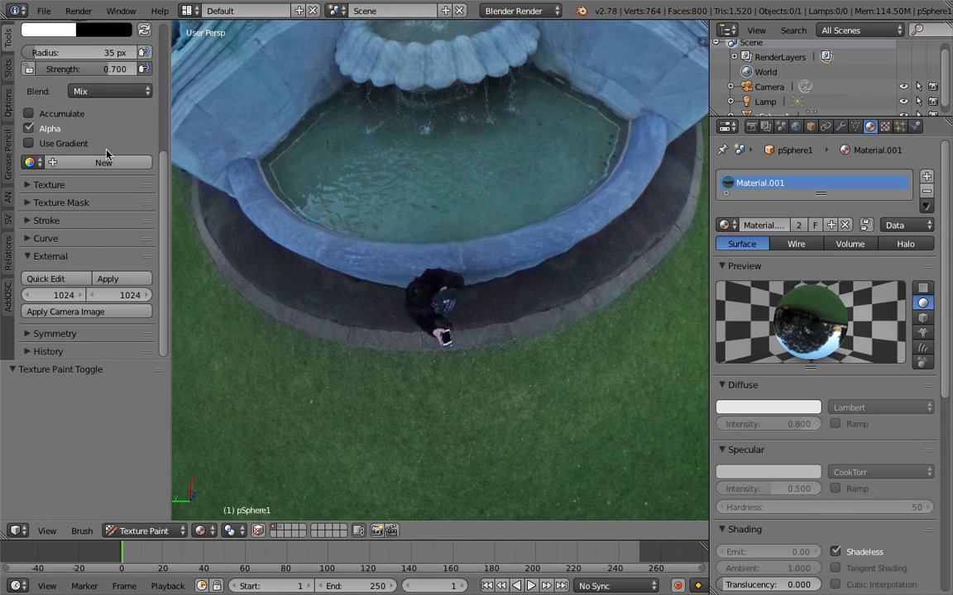
click(66, 279)
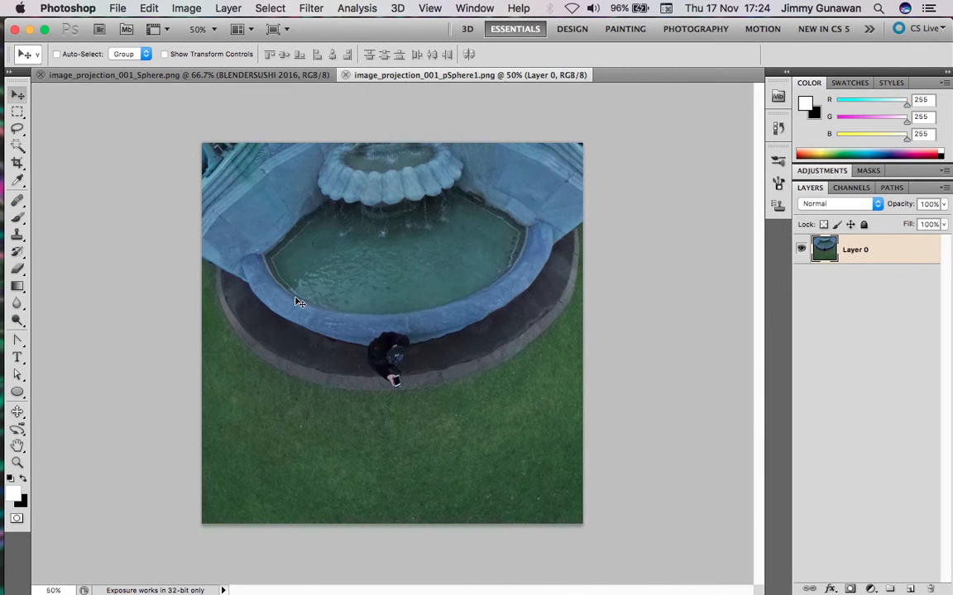
Step: Close image_projection_001_Sphere.png and enlarge the photographer in image_projection_001_pSphere1.png to 100%
click(83, 74)
click(40, 75)
key(z)
click(392, 360)
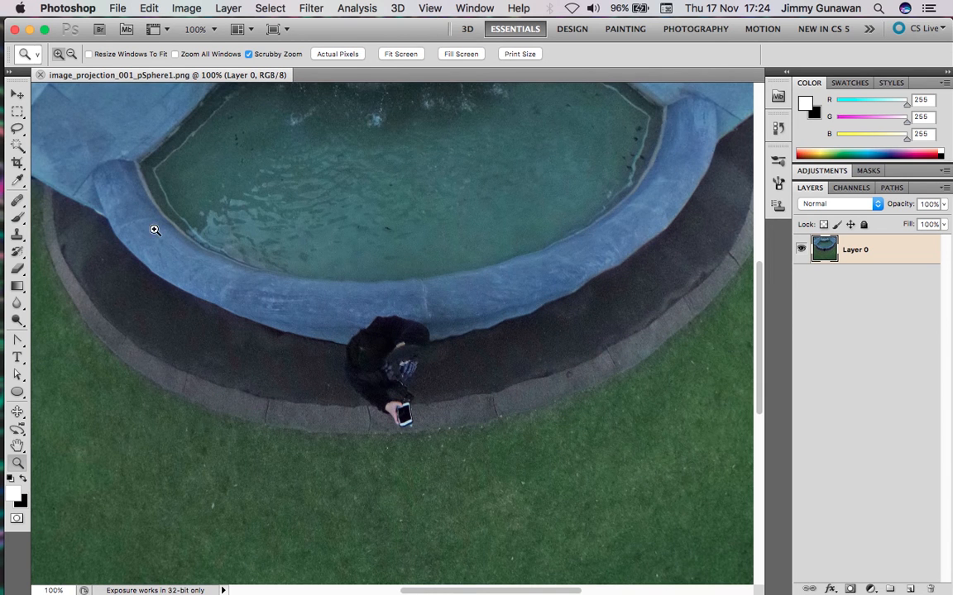
Step: Try to cover the photographer with the Clone Stamp using the fountain rim, and revert the image
click(18, 163)
click(17, 235)
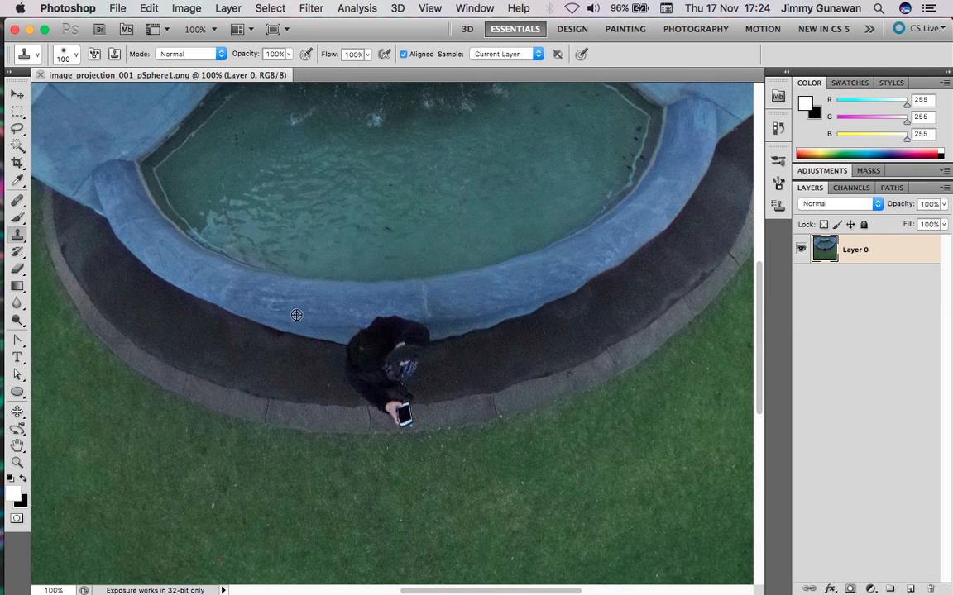
drag(357, 325, 415, 319)
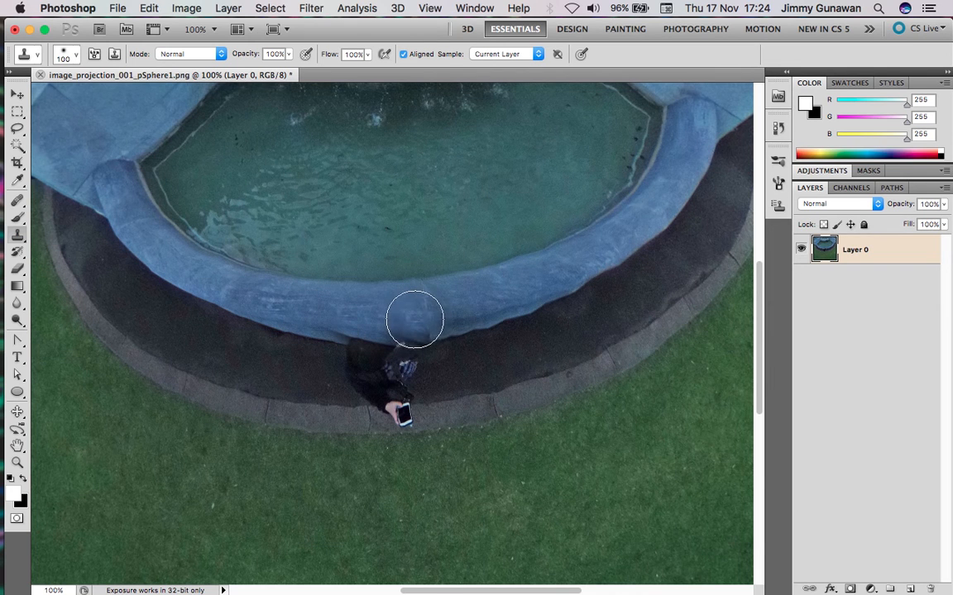
key(F12)
Step: Copy a rectangular section of rim, pavement and grass beside the photographer onto a new layer and clear the selection
key(m)
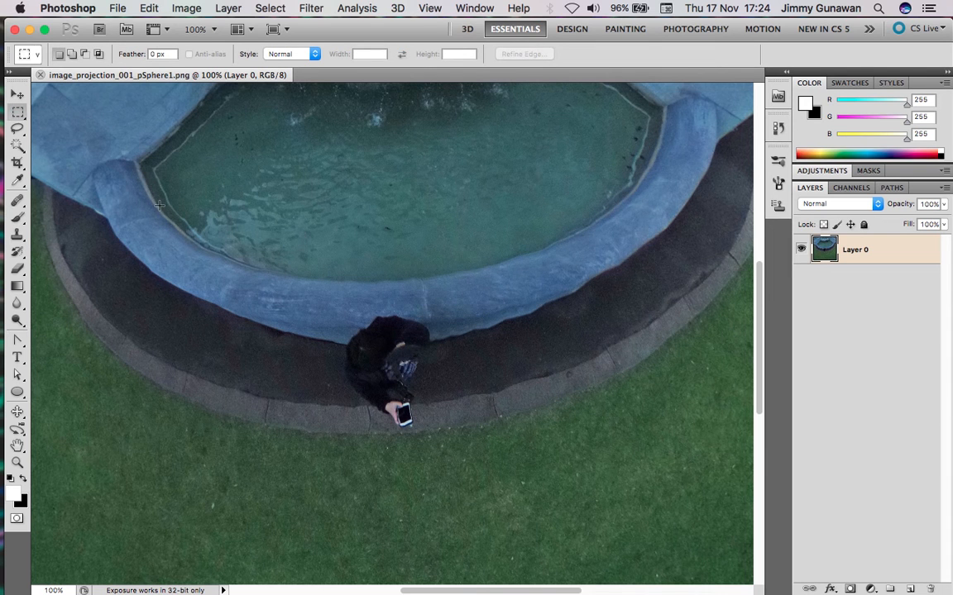
drag(245, 405, 301, 453)
mouse_move(650, 444)
mouse_down()
mouse_move(660, 436)
mouse_move(663, 455)
mouse_up()
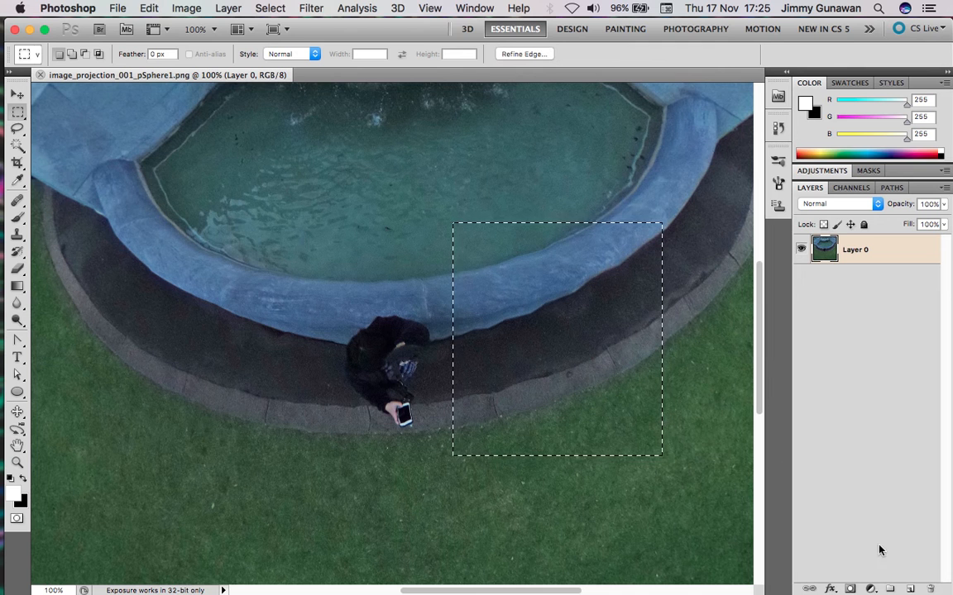
key(super+j)
key(super+d)
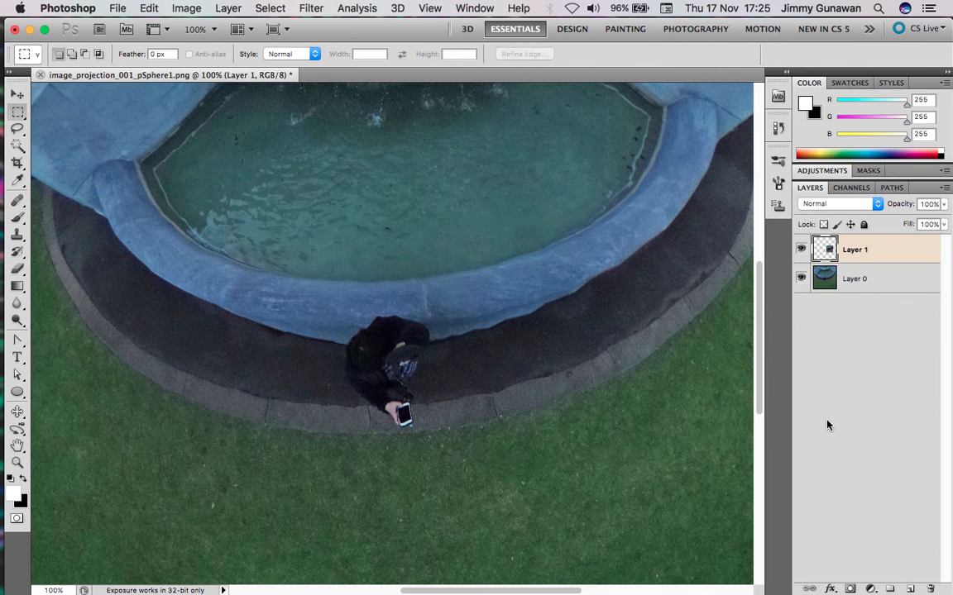
Step: Move the copied patch over the photographer and lower its layer opacity to 66%
click(16, 96)
drag(552, 295, 496, 316)
key(3)
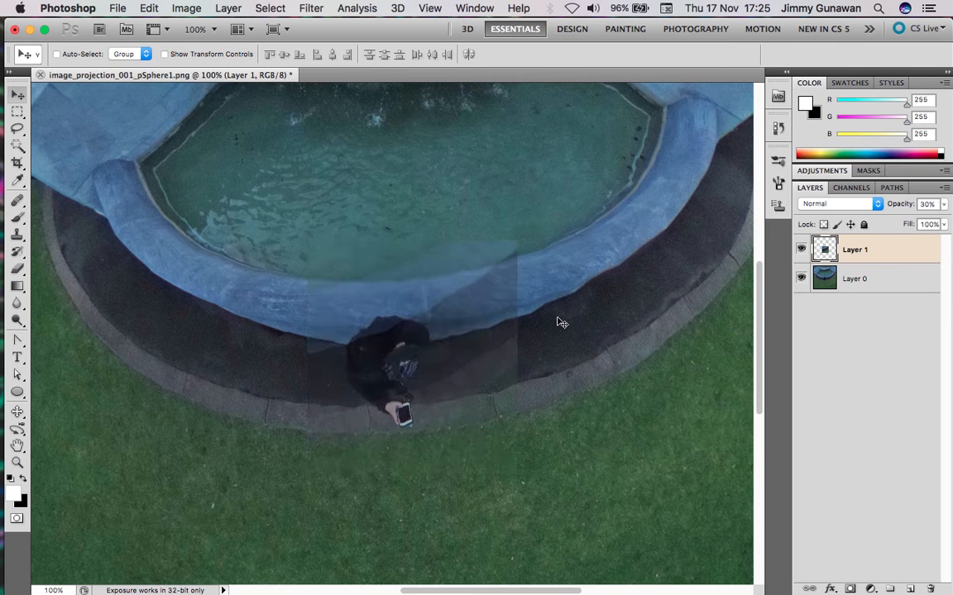
key(6)
key(6)
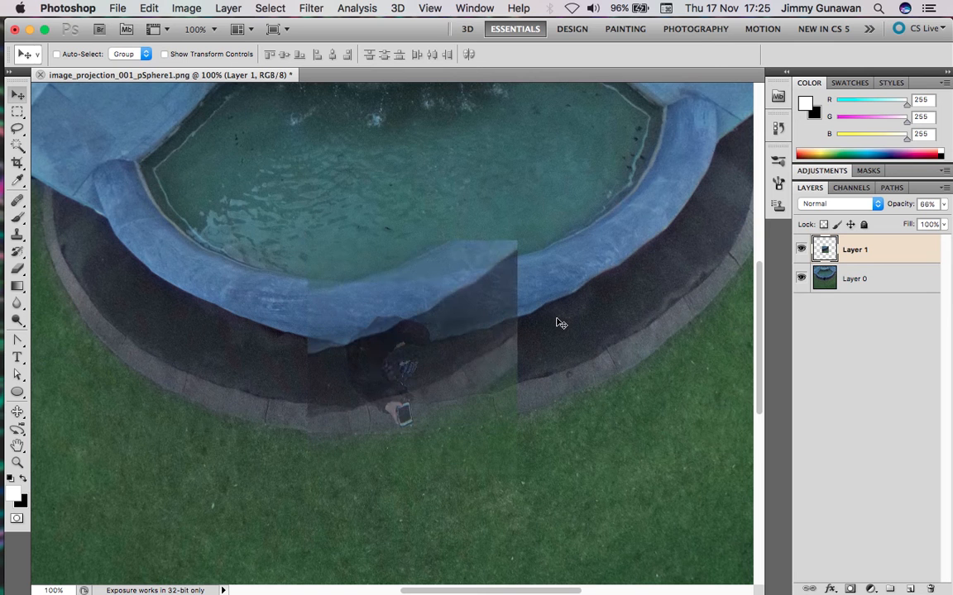
Step: Rotate the patch about 18.5° and position it so its rim and kerb line up with the surroundings
key(super+t)
drag(525, 407, 512, 412)
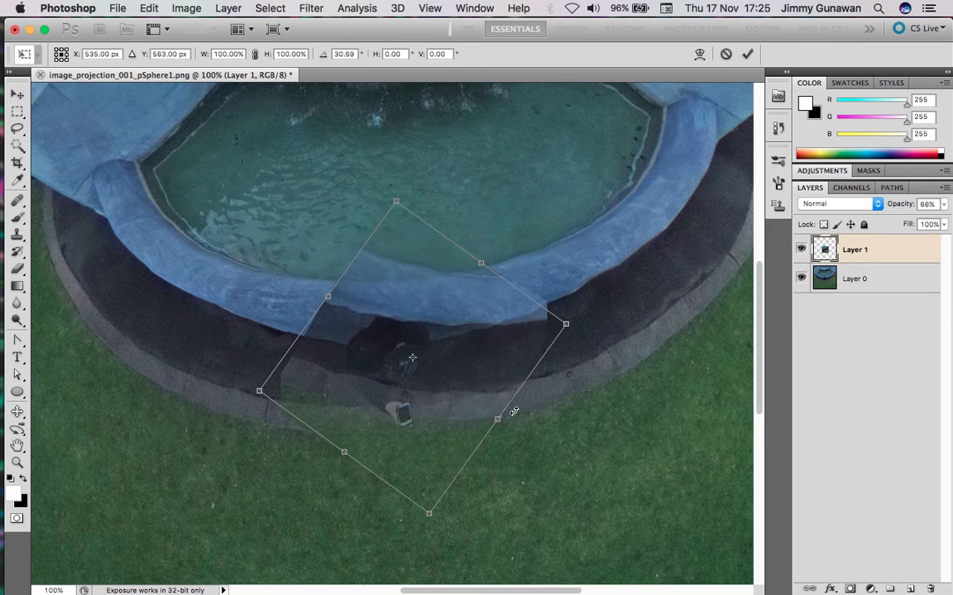
drag(467, 337, 450, 360)
drag(535, 281, 487, 234)
drag(453, 316, 461, 321)
drag(515, 249, 528, 263)
drag(443, 312, 445, 303)
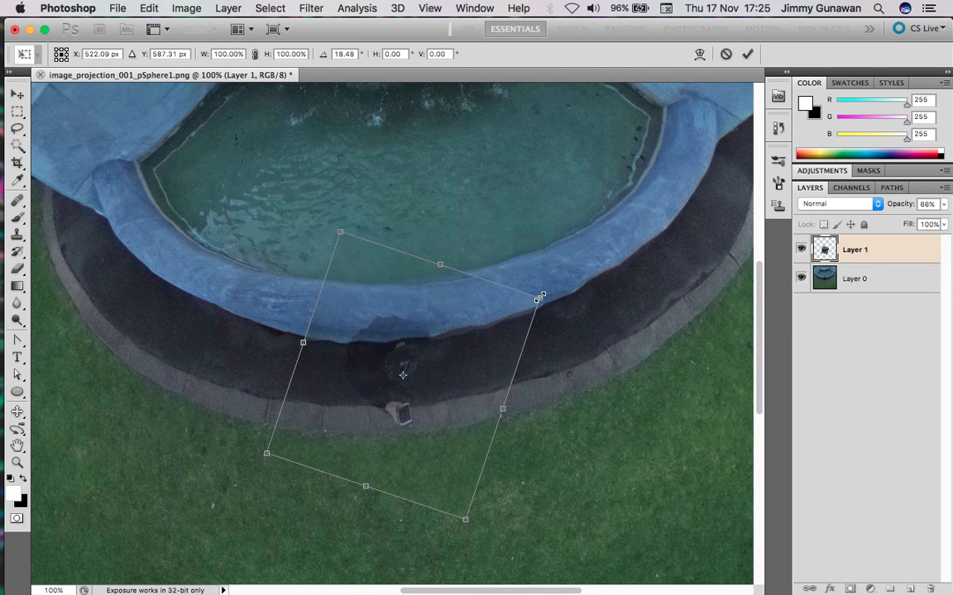
Step: Distort the patch's corners slightly to match the rim and kerb, apply the transform and restore the layer opacity to 100%
right_click(539, 302)
click(578, 259)
super+drag(541, 300, 546, 298)
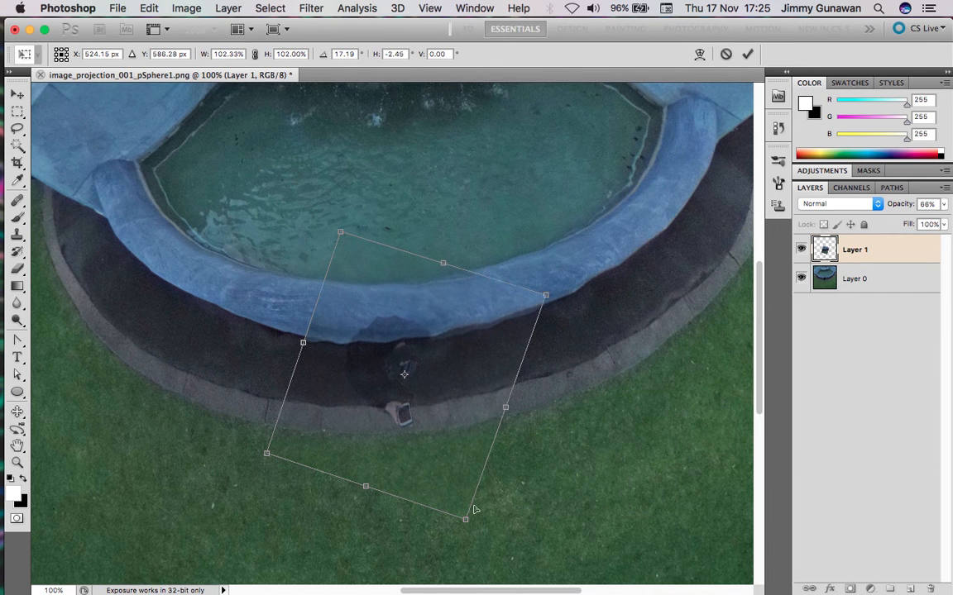
super+drag(466, 521, 472, 522)
mouse_move(344, 234)
super+mouse_down()
mouse_move(340, 247)
mouse_move(345, 239)
super+mouse_up()
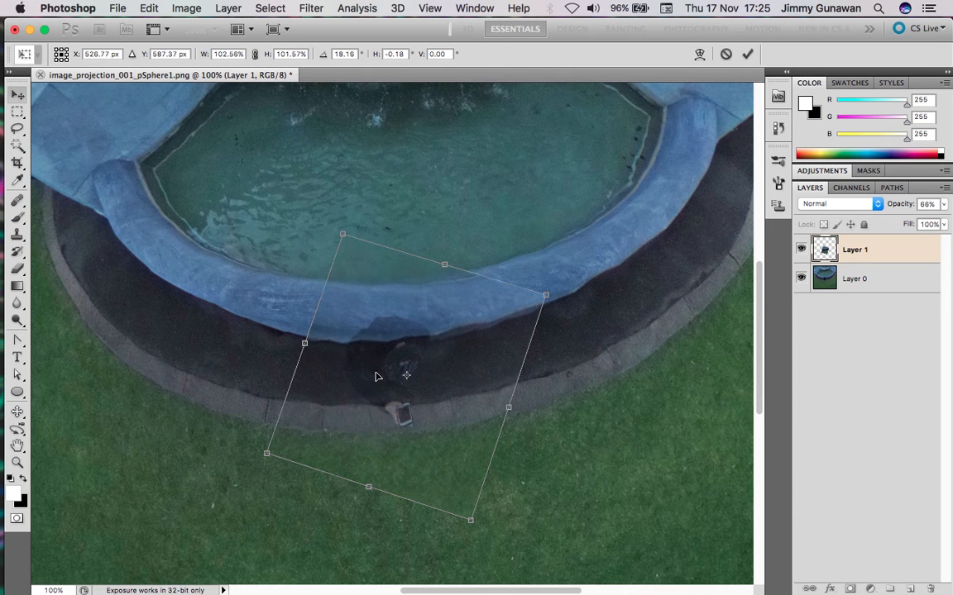
key(Return)
key(0)
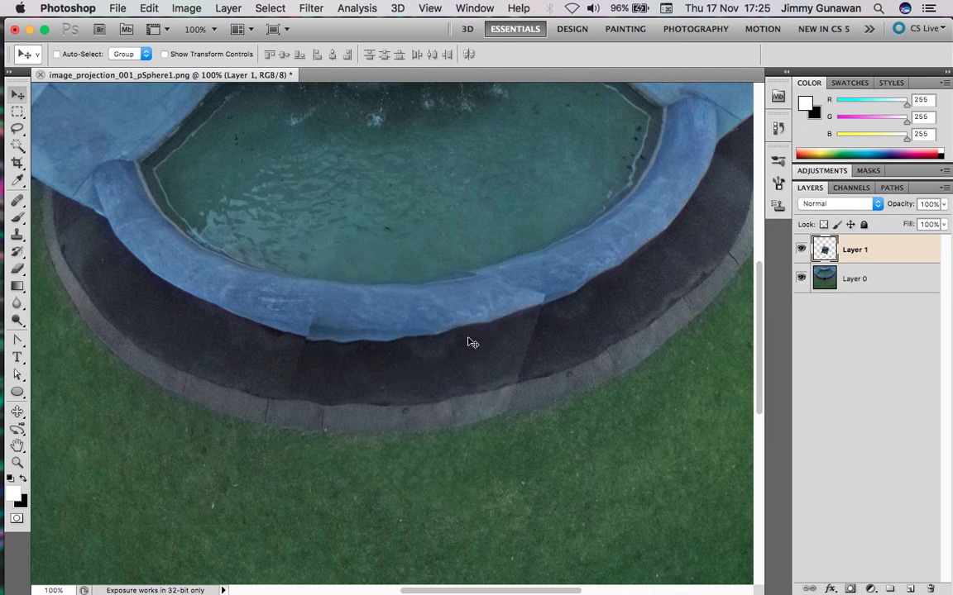
Step: Erase the patch's hard edges on both sides with a 100 px eraser to blend it into the pavement
key(e)
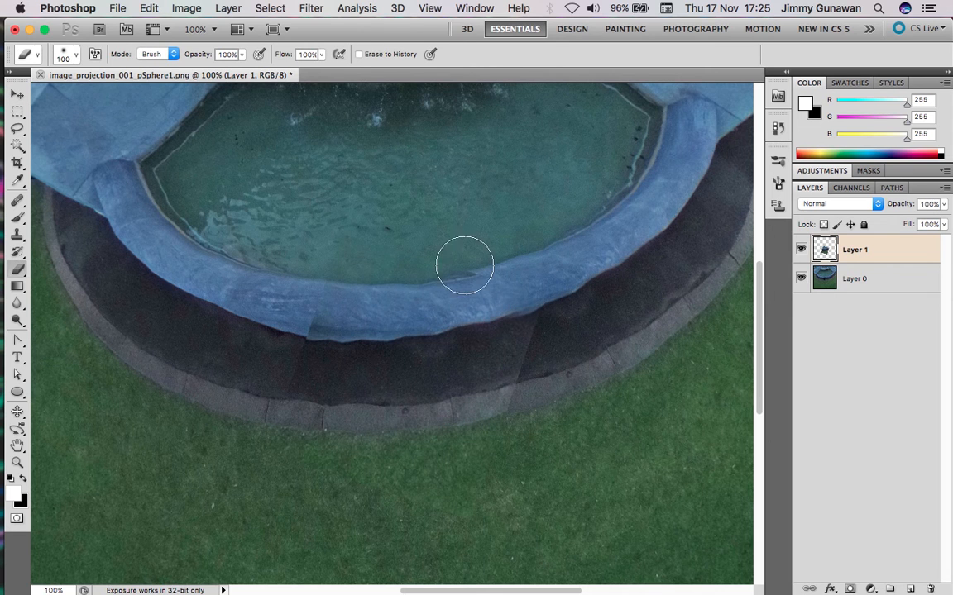
drag(299, 332, 313, 427)
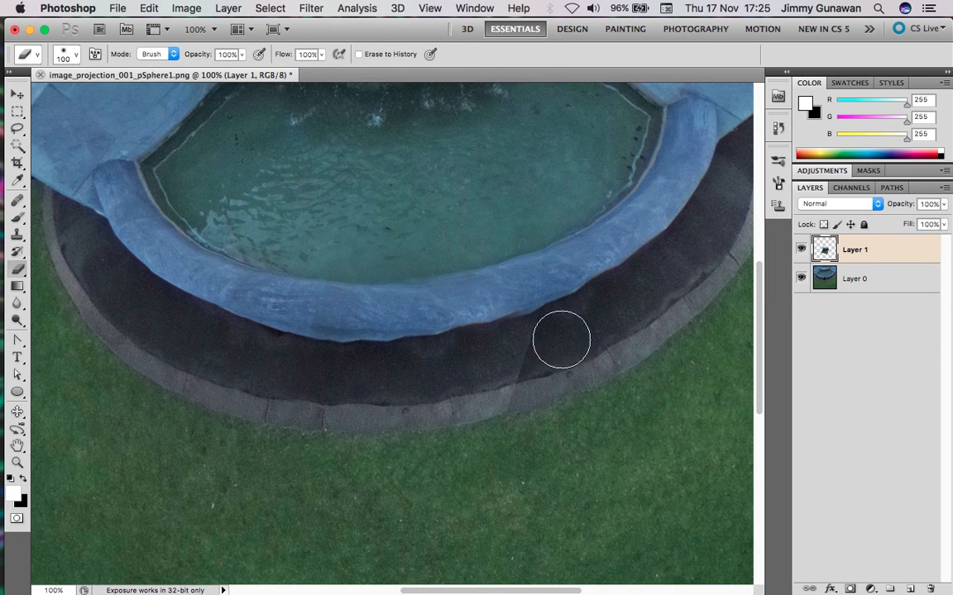
drag(534, 361, 474, 436)
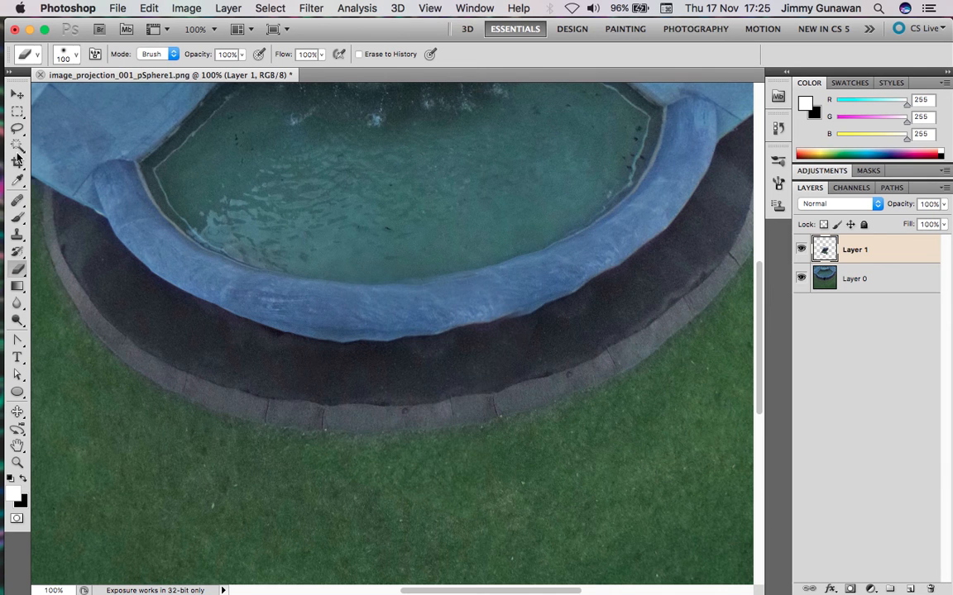
Step: Compare the image with Layer 1 hidden and shown, and merge Layer 1 with Layer 0
click(18, 94)
key(super+minus)
key(super+minus)
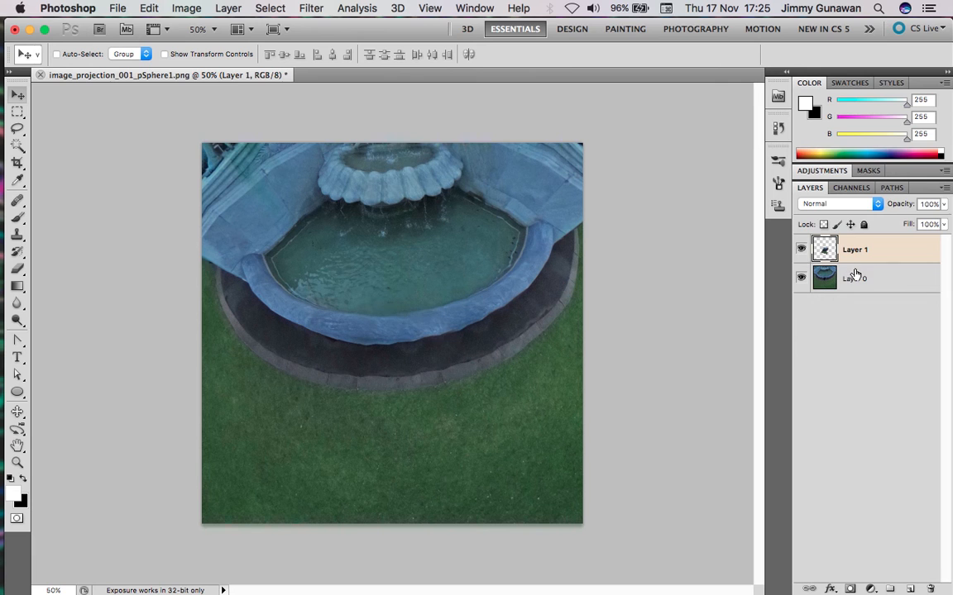
click(799, 250)
click(800, 251)
click(847, 280)
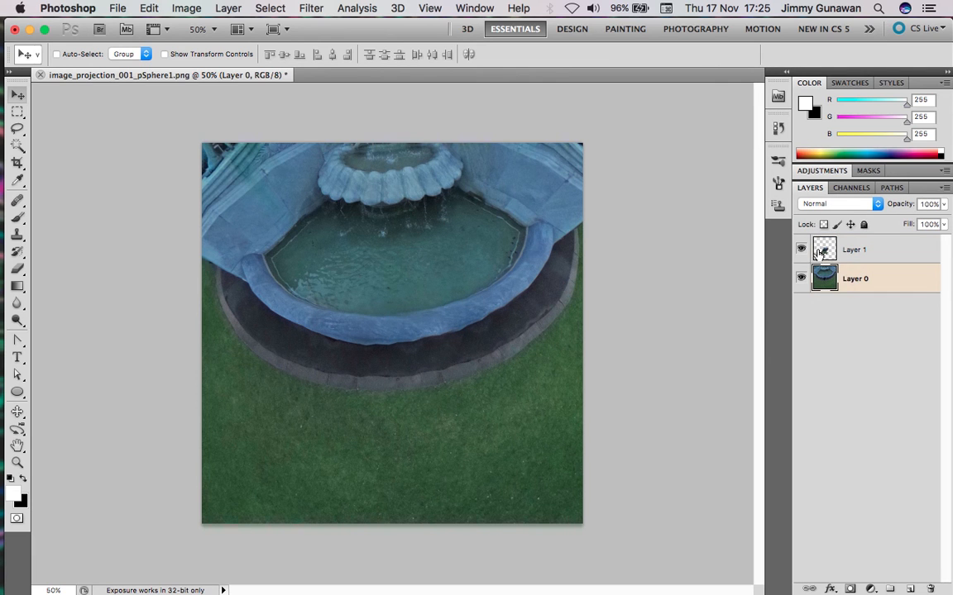
shift+click(852, 250)
key(super+e)
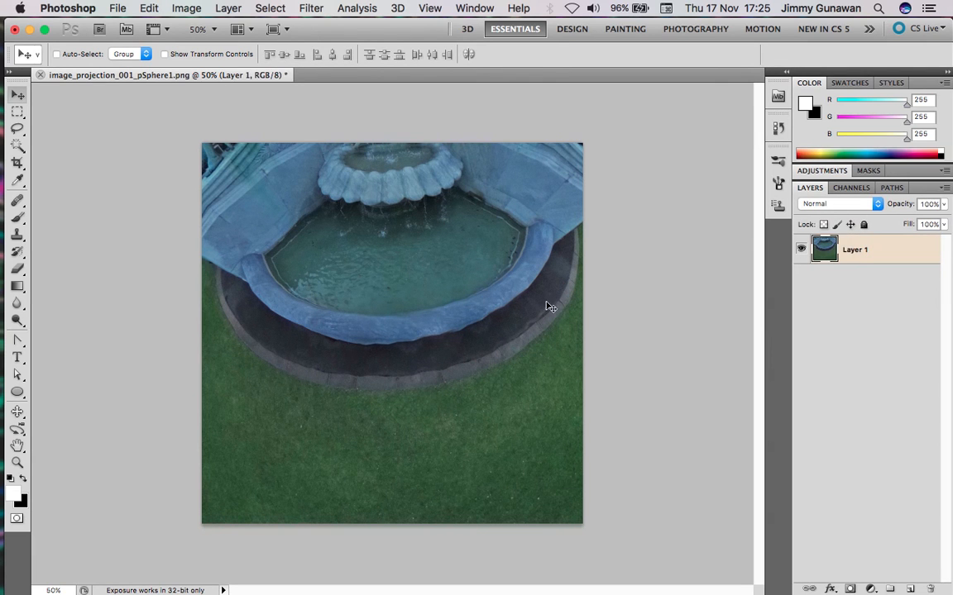
Step: Save the retouched projection image, switch back to Blender and apply the image to the sphere's texture
key(super+s)
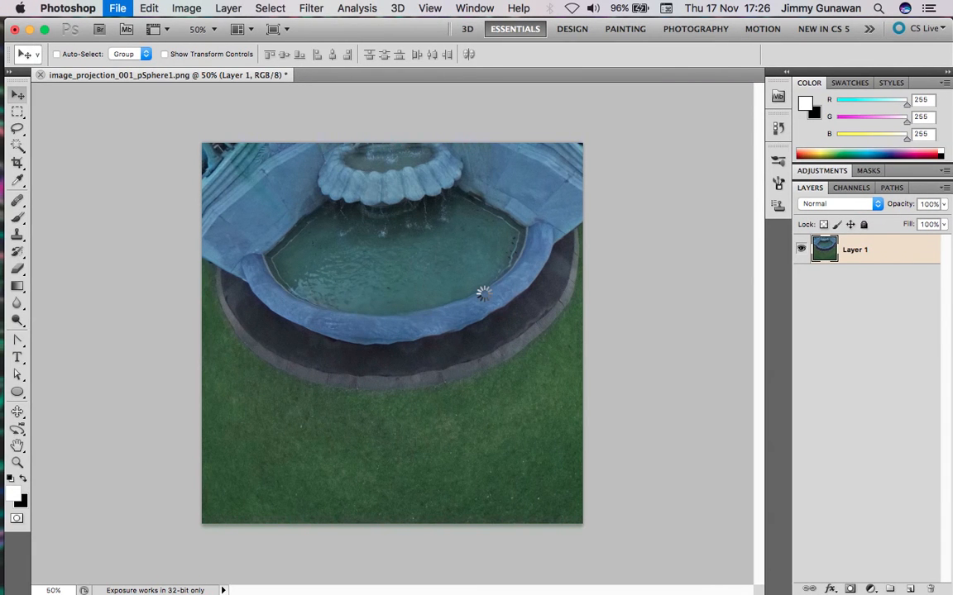
key(ctrl+Right)
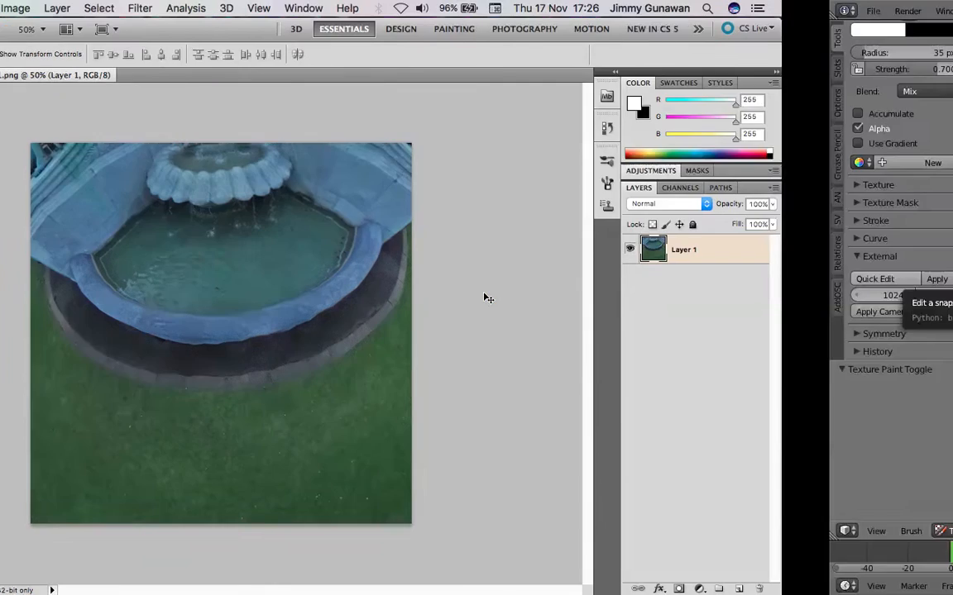
click(97, 278)
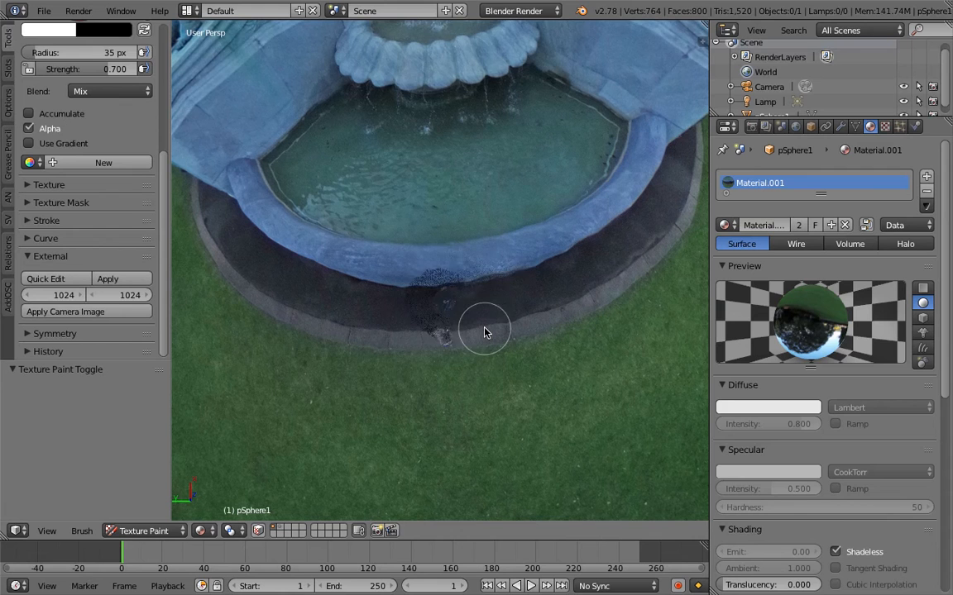
Step: Examine the projected patch on the sphere from several angles, checking the fountain rim, dark pavement, kerb and lawn for leftovers
mouse_move(482, 333)
middle_down()
mouse_move(482, 355)
mouse_move(447, 335)
mouse_move(451, 268)
mouse_move(459, 344)
mouse_move(442, 361)
middle_up()
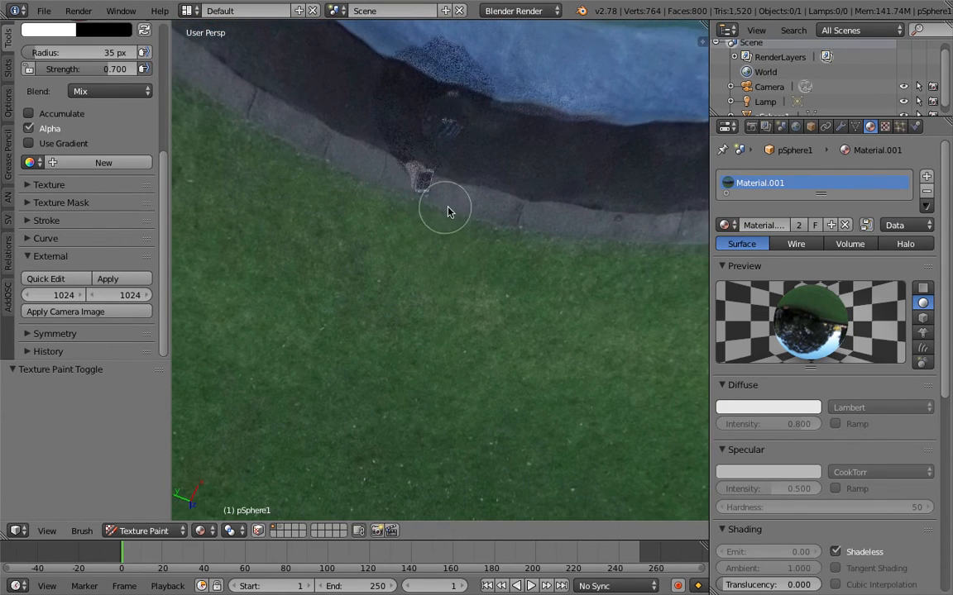
middle_drag(472, 230, 453, 294)
scroll(450, 291, down, 14)
scroll(452, 327, up, 12)
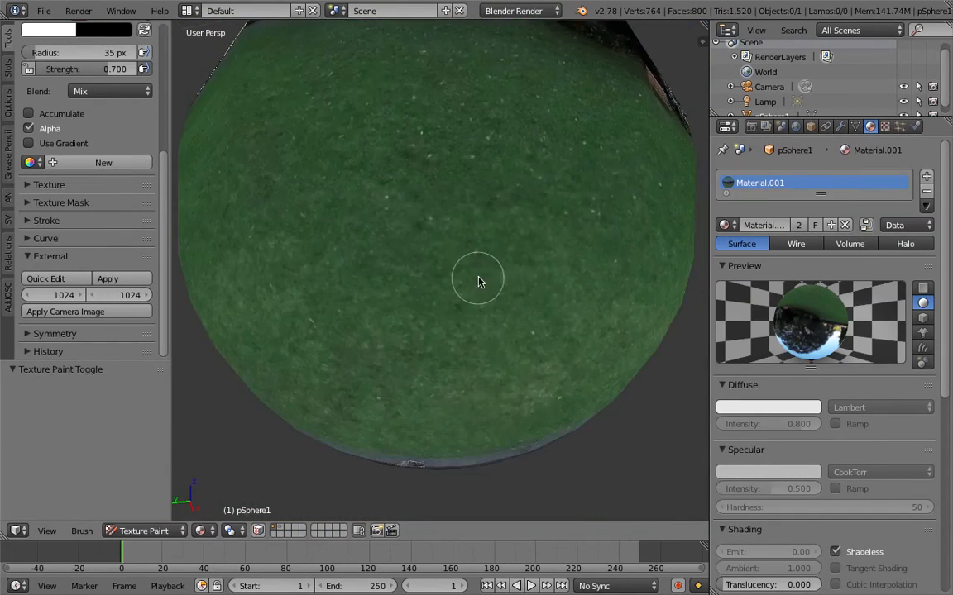
middle_drag(478, 282, 558, 281)
scroll(492, 259, up, 8)
scroll(509, 271, down, 4)
middle_drag(491, 308, 517, 300)
scroll(533, 337, down, 4)
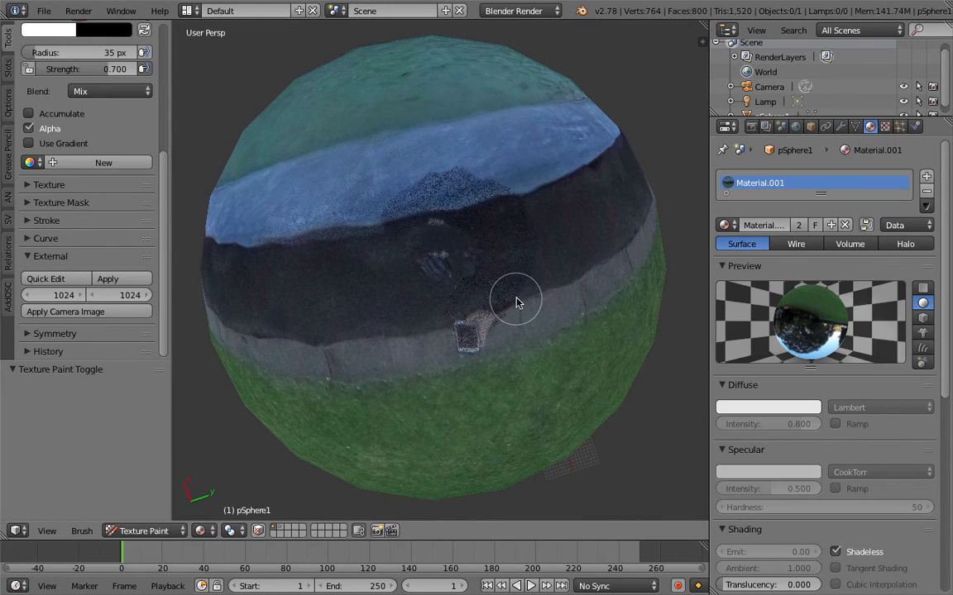
scroll(507, 298, up, 6)
middle_drag(459, 297, 465, 398)
scroll(465, 398, up, 6)
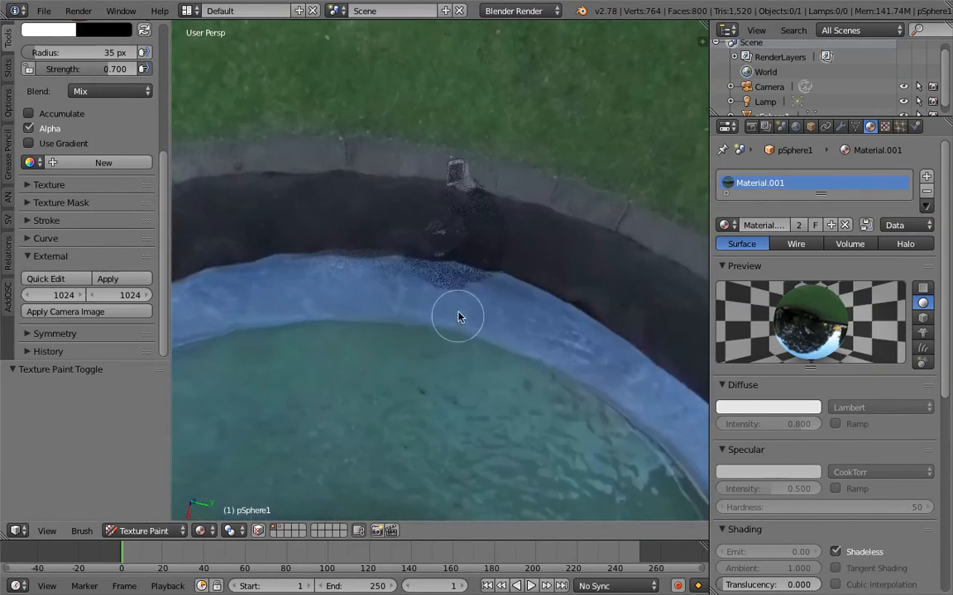
middle_drag(493, 325, 430, 348)
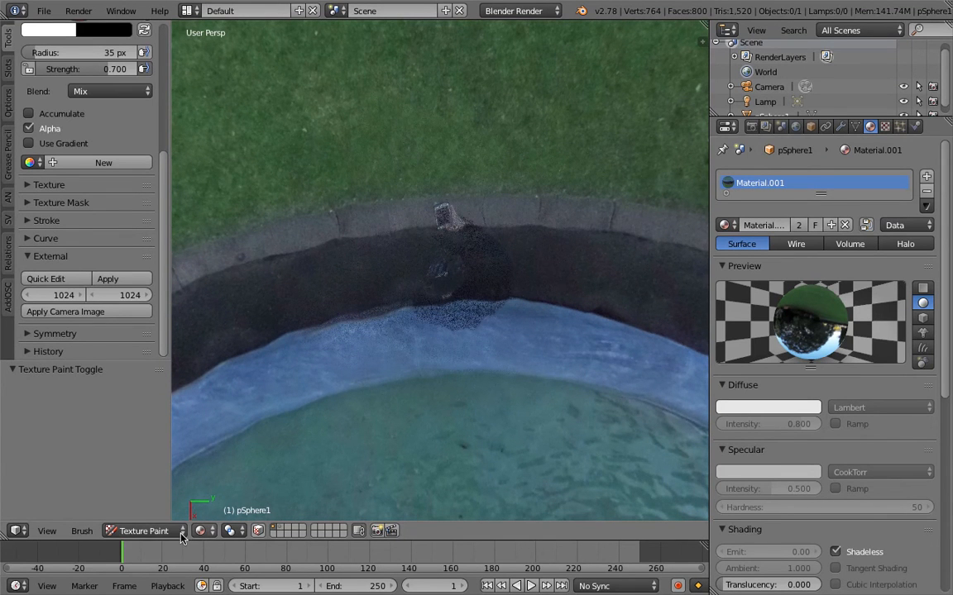
Step: Switch the sphere from Texture Paint to Object Mode
click(149, 531)
click(145, 513)
middle_drag(231, 484, 463, 346)
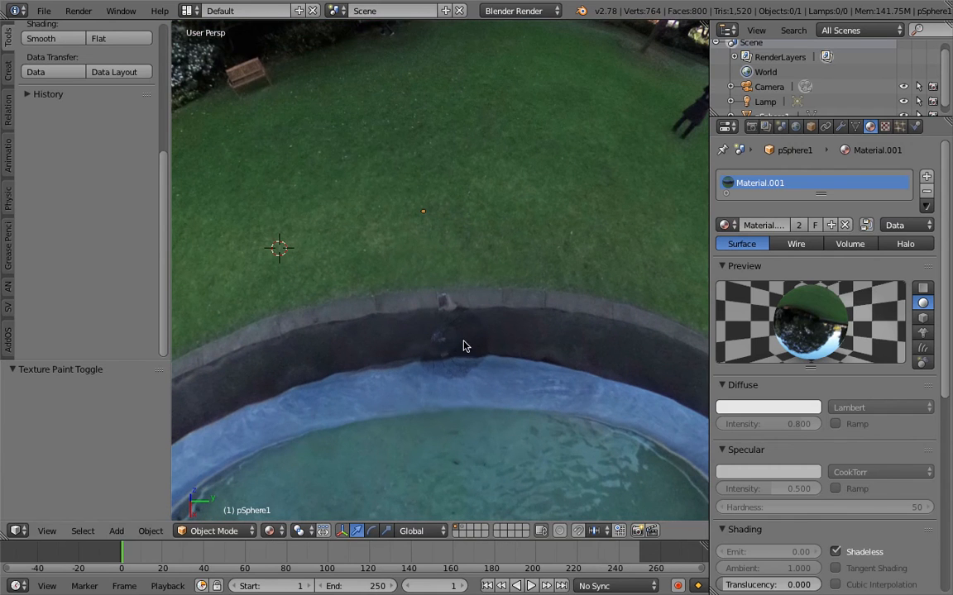
Step: Examine the lower edge of theta_botanical_test.jpg in the UV Editing layout and open its Save As Image dialog
click(188, 11)
click(240, 116)
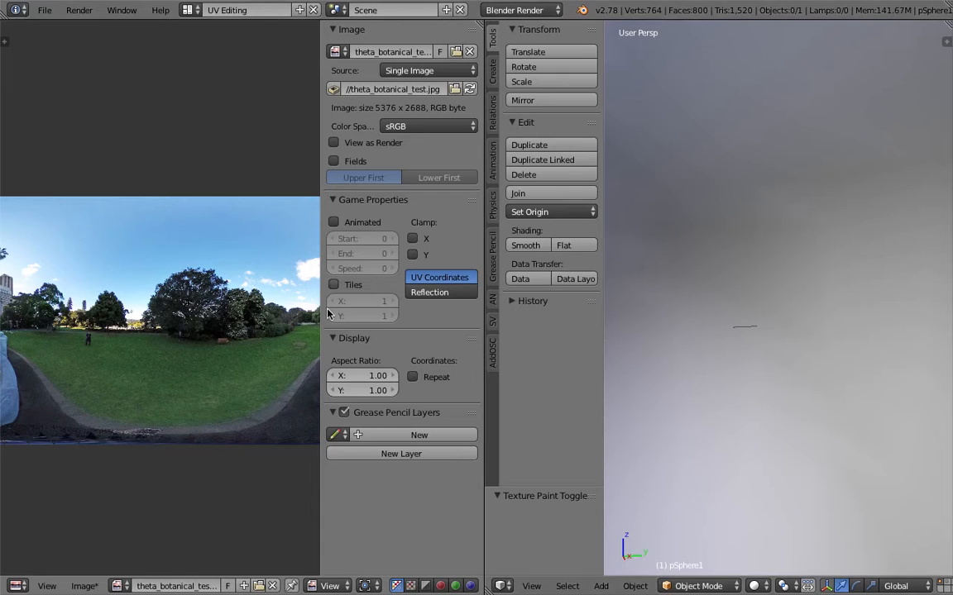
middle_drag(195, 343, 283, 296)
scroll(201, 314, up, 3)
middle_drag(208, 380, 175, 281)
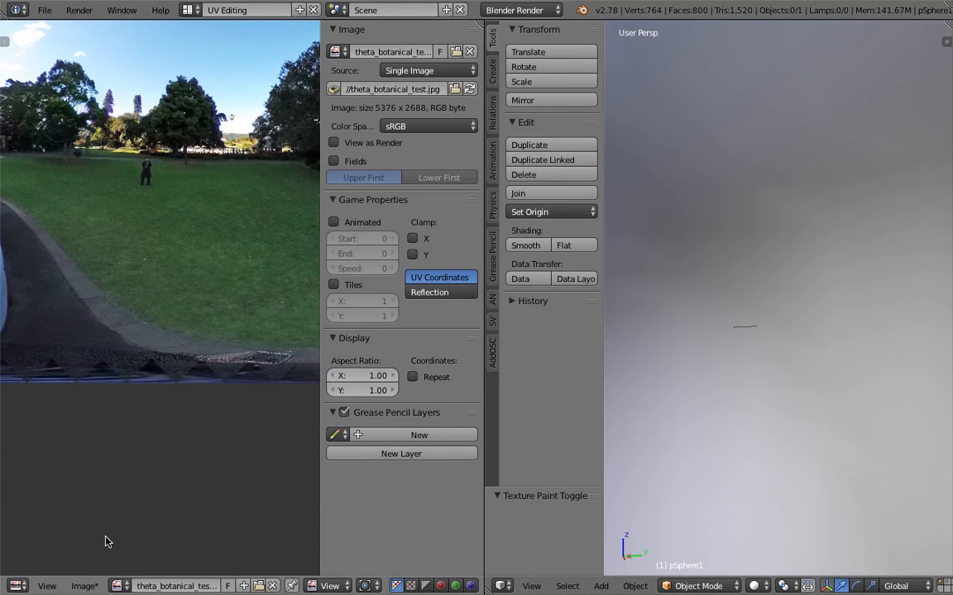
click(74, 586)
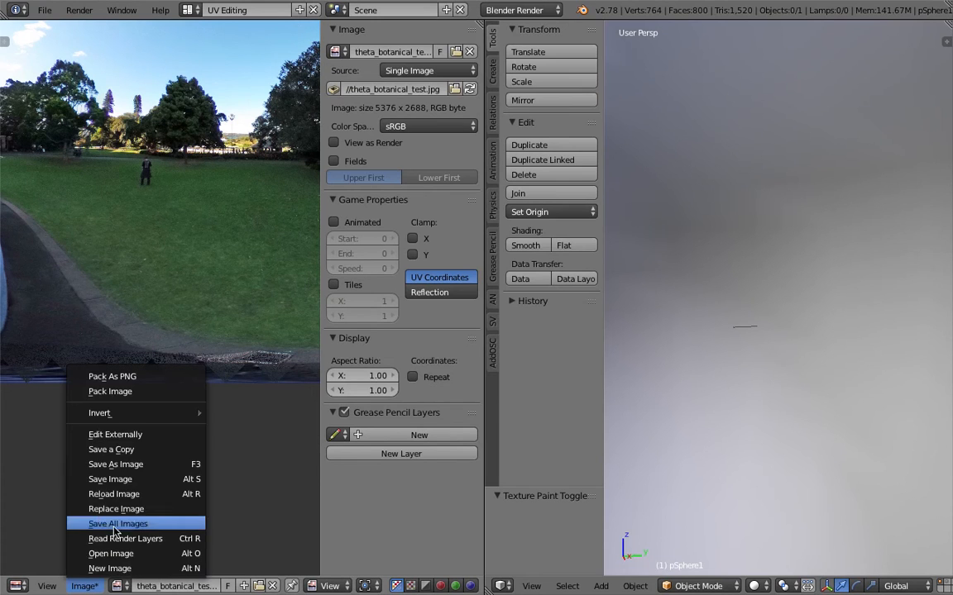
click(137, 465)
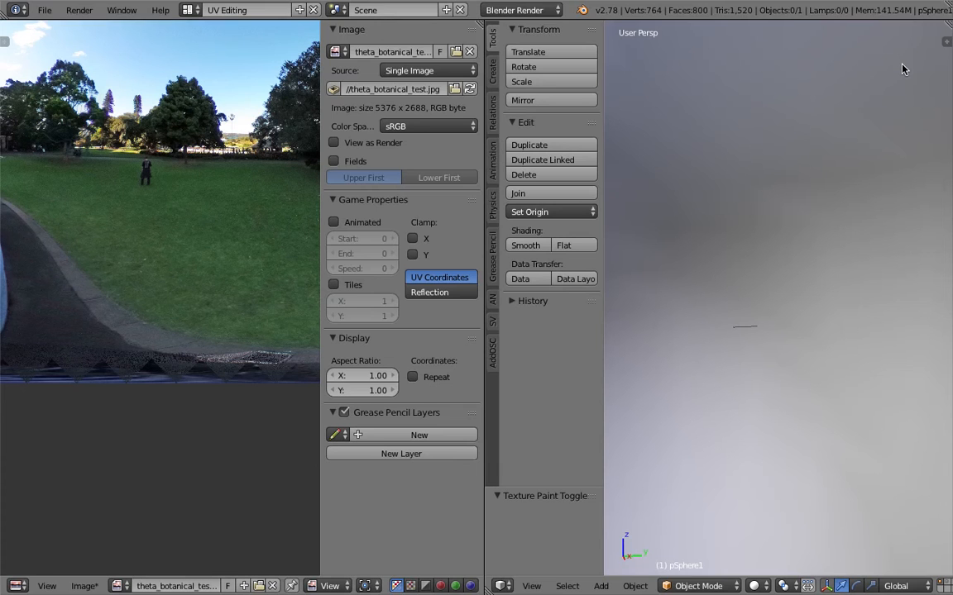
click(907, 50)
Step: View the sphere in the 3D View Full layout, select it and return to the Default layout
click(190, 10)
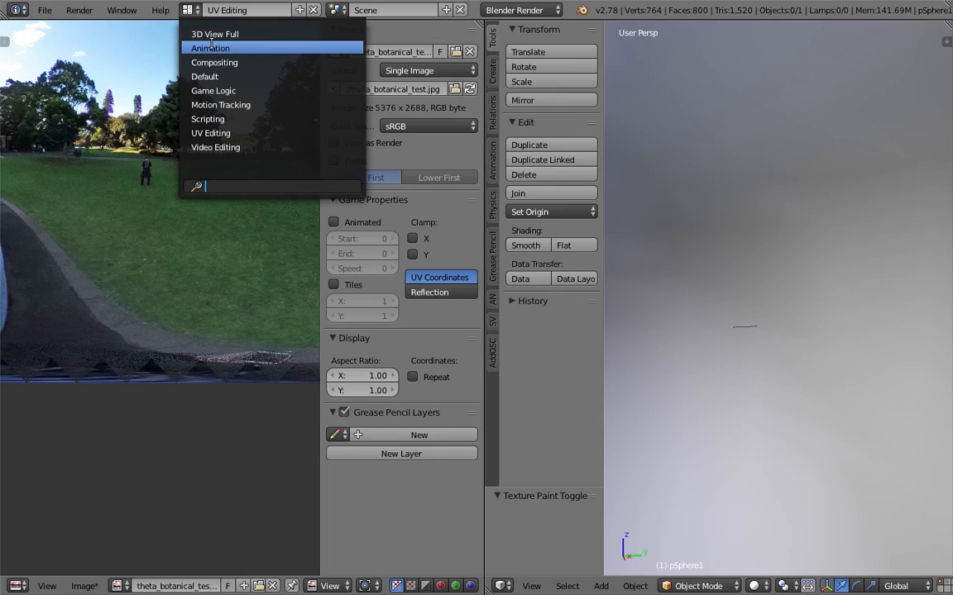
click(212, 34)
scroll(414, 153, down, 8)
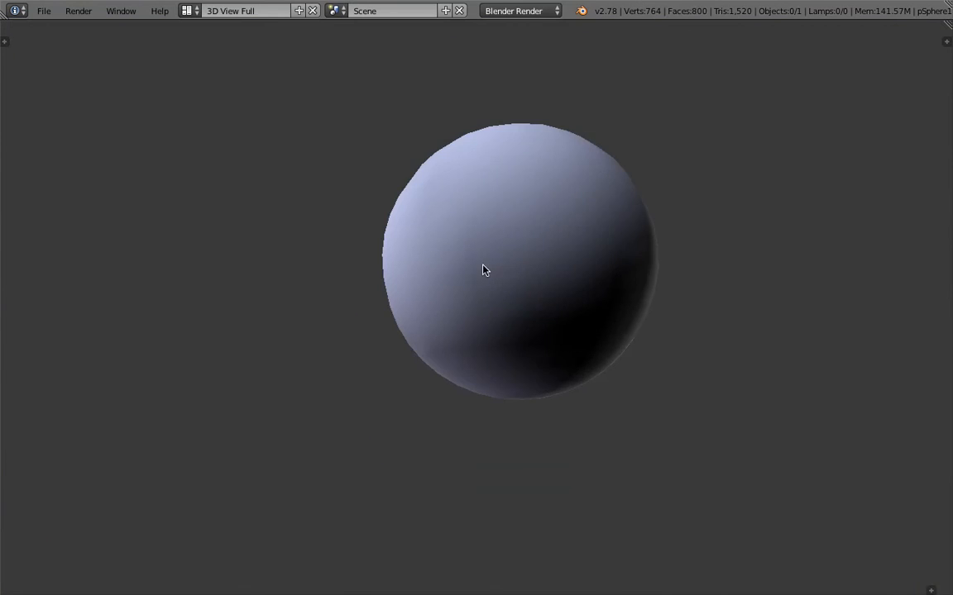
middle_drag(551, 293, 277, 56)
click(189, 10)
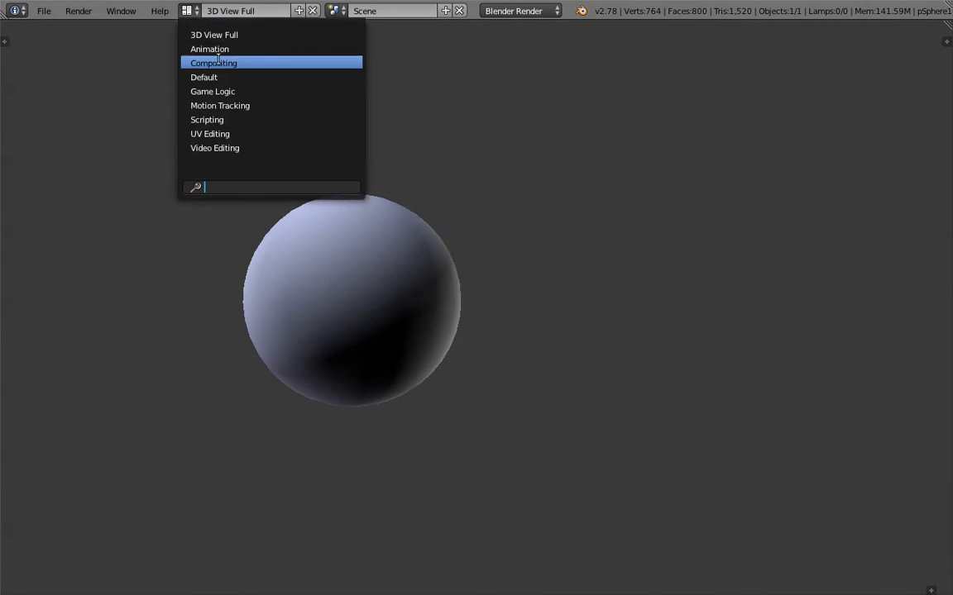
click(213, 77)
Step: Examine the fountain basin and the retouched ground in front of it on the textured sphere
middle_drag(464, 312, 370, 206)
scroll(452, 225, up, 2)
middle_drag(465, 218, 468, 474)
scroll(468, 474, up, 2)
middle_drag(451, 347, 465, 431)
scroll(519, 414, down, 2)
scroll(485, 378, up, 6)
middle_drag(484, 381, 449, 334)
Step: Flip the normals of the whole sphere mesh in Edit Mode and return to Object Mode
key(Tab)
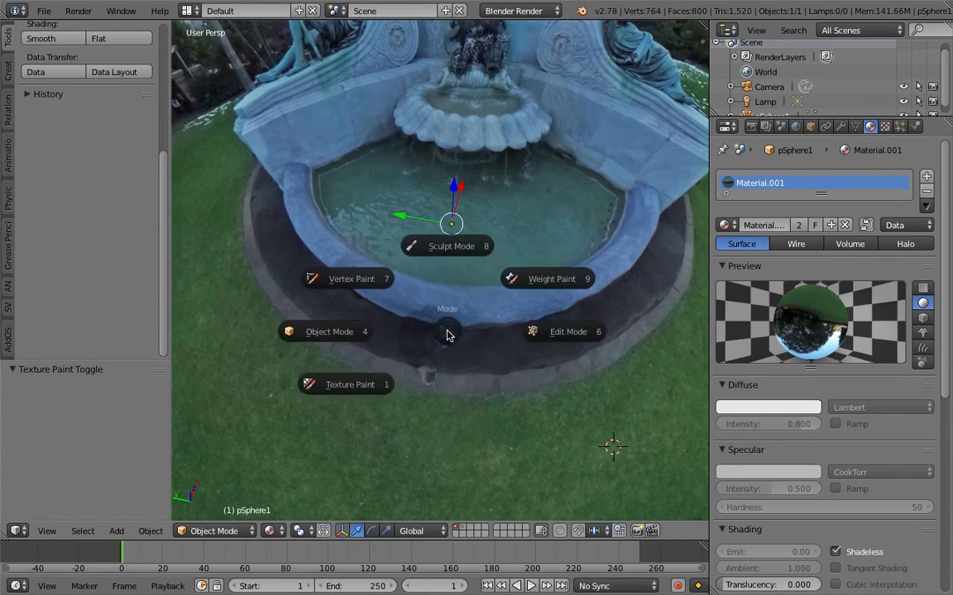
click(546, 330)
key(space)
text(FLIP)
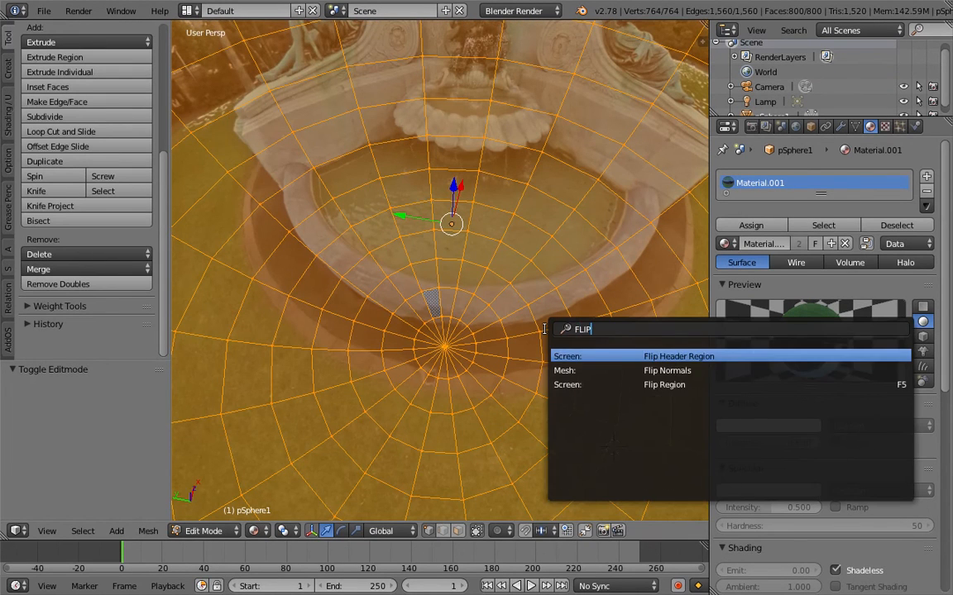
key(Down)
key(Return)
key(Tab)
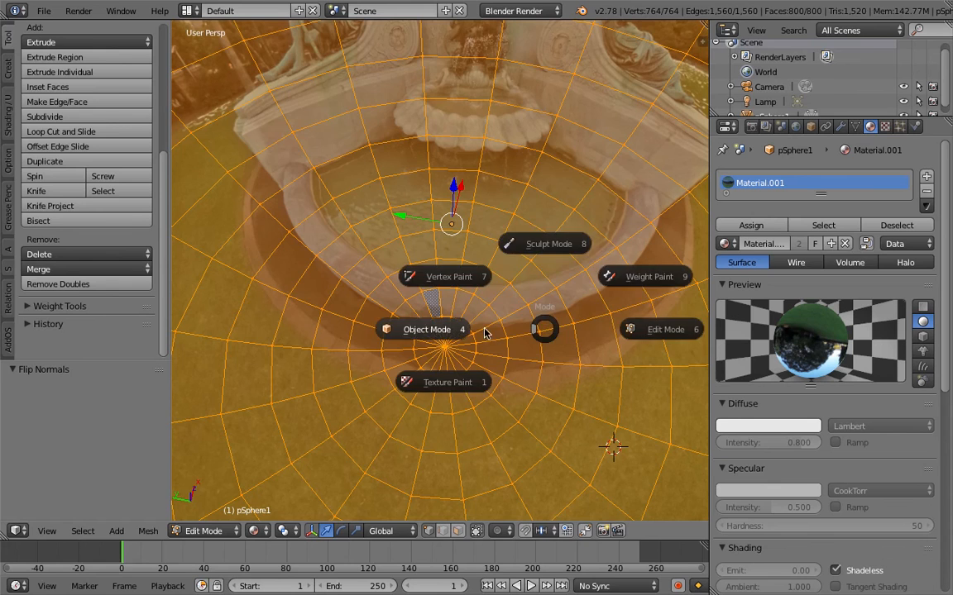
click(485, 333)
Step: Try subdivision levels 2 and 1 on the sphere and remove the Subsurf modifier
scroll(514, 384, down, 10)
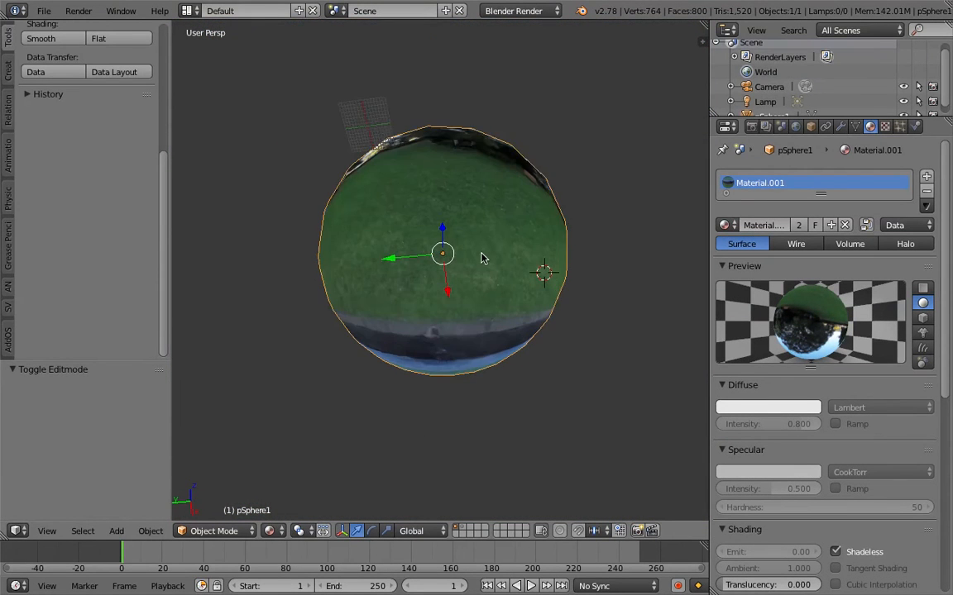
scroll(477, 253, up, 4)
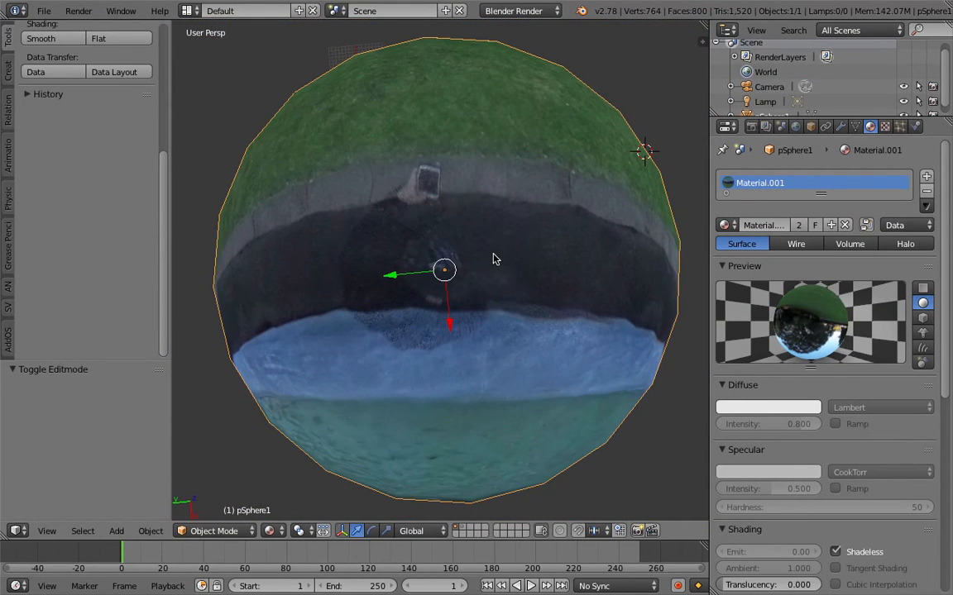
key(ctrl+2)
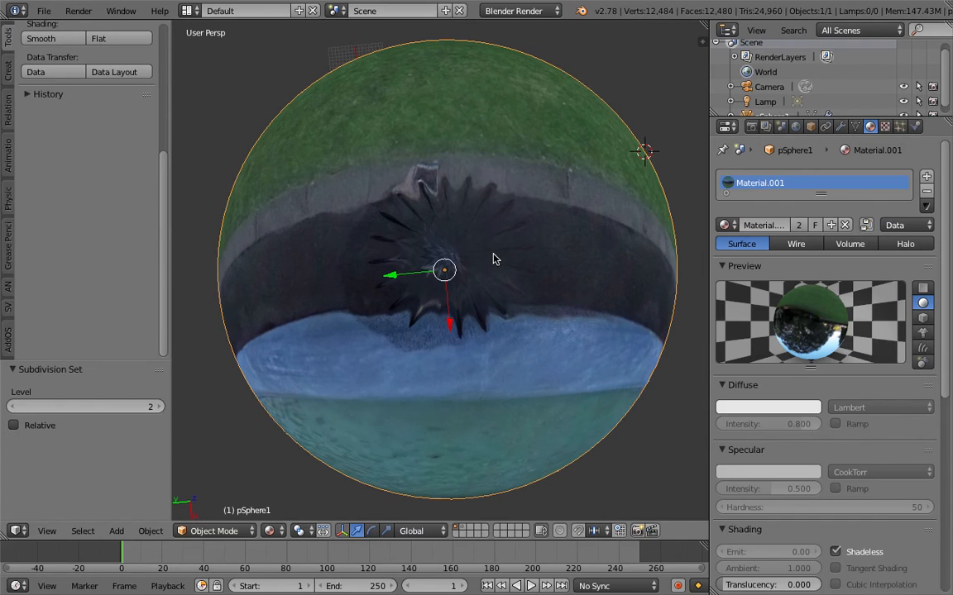
key(ctrl+1)
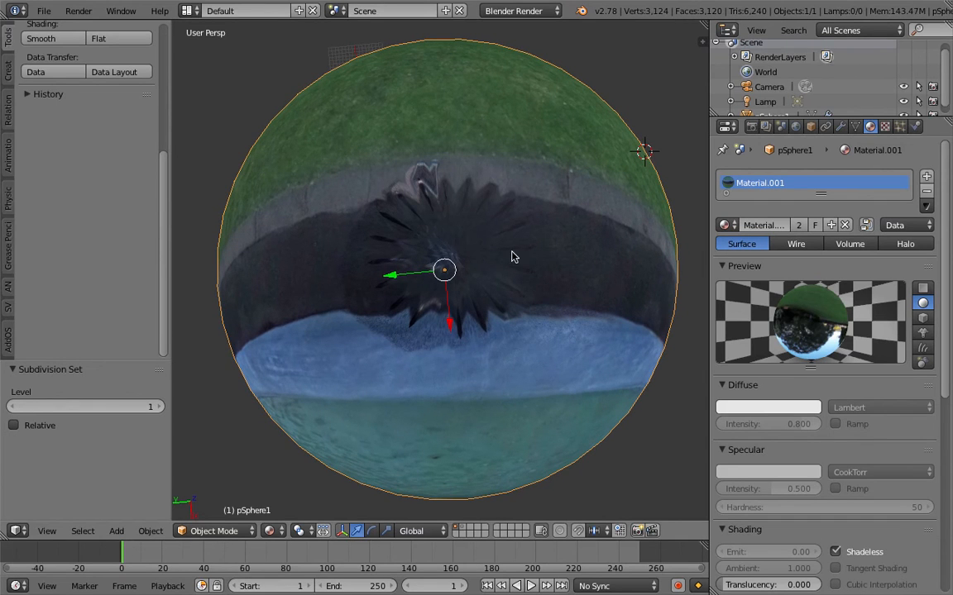
click(840, 125)
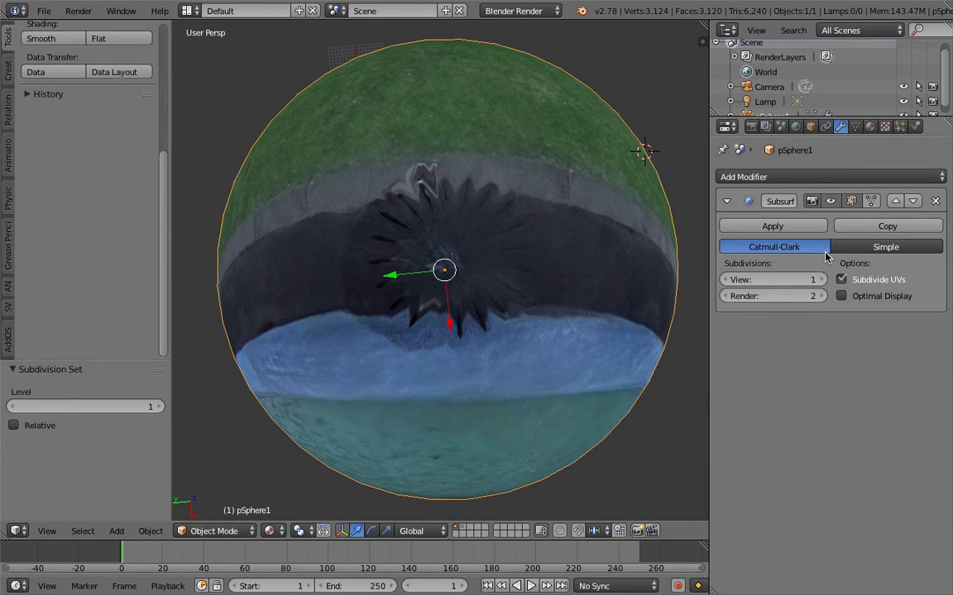
click(935, 201)
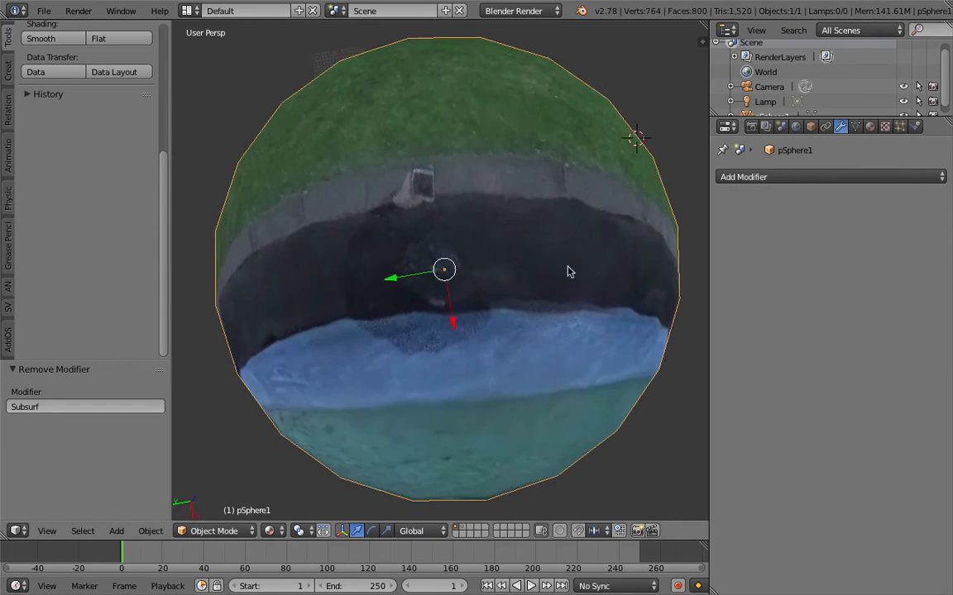
Step: Put the deselected sphere in Texture Paint mode and send a view centred on its ground patch to Photoshop with Quick Edit
scroll(546, 277, up, 3)
scroll(546, 278, down, 3)
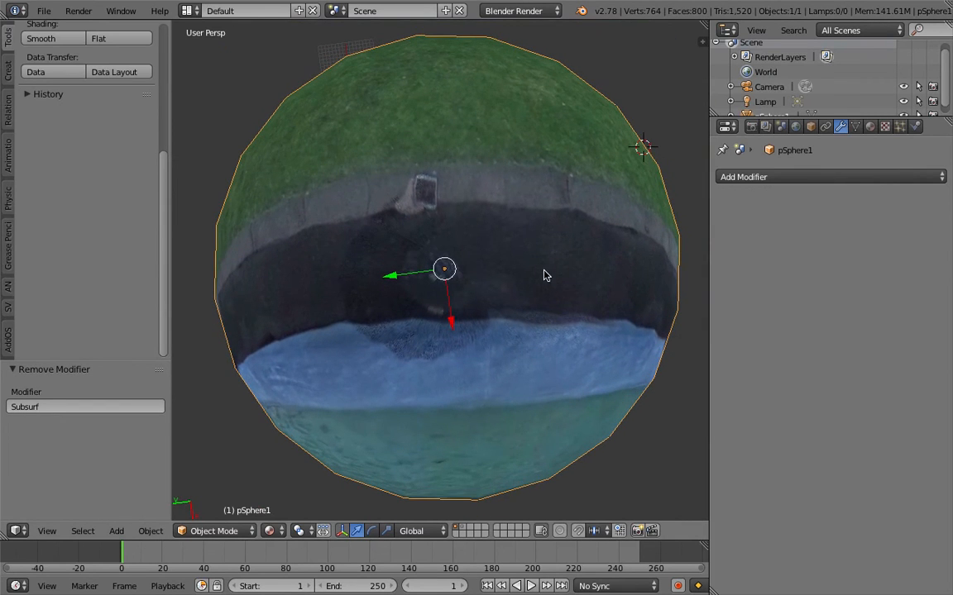
middle_drag(475, 278, 560, 280)
key(a)
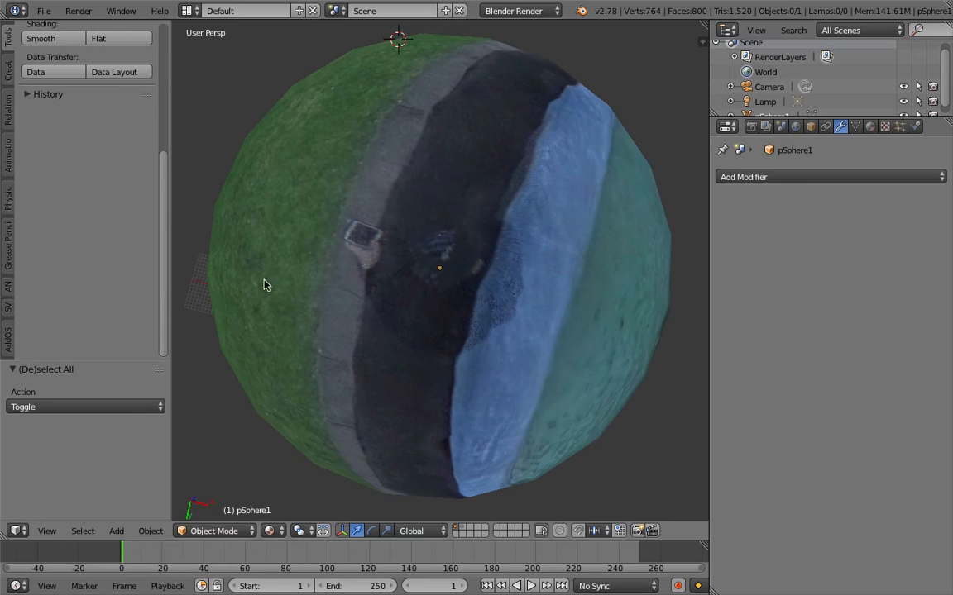
click(214, 531)
click(207, 428)
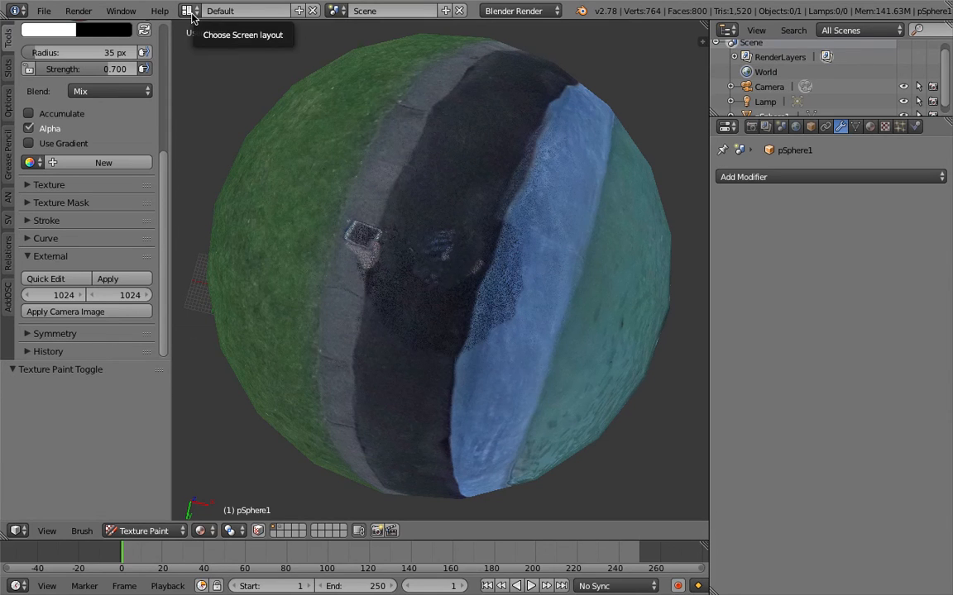
click(47, 280)
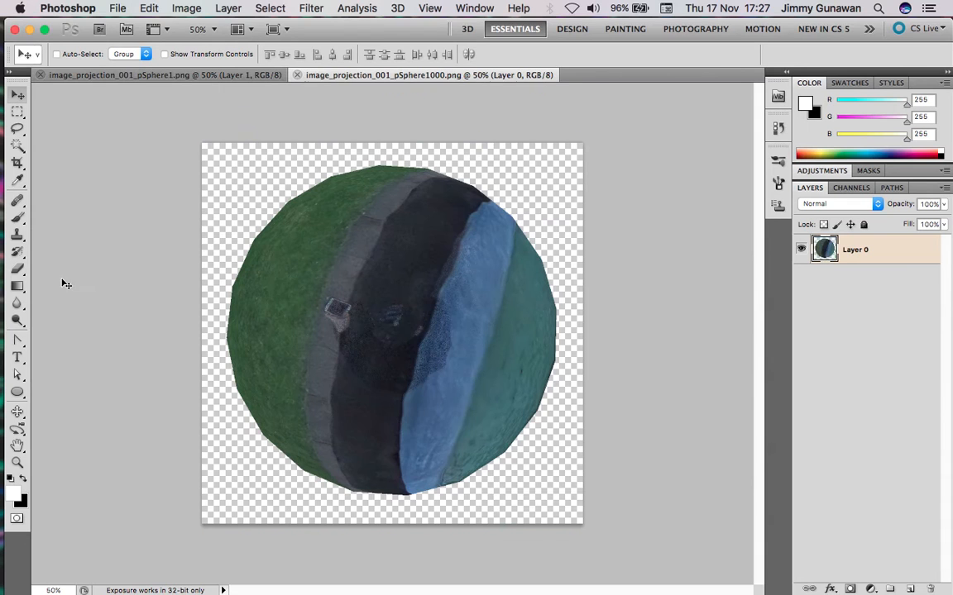
Step: Reset the colours to black and white and set up a 90 px Clone Stamp with the ground patch shown at 100%
key(d)
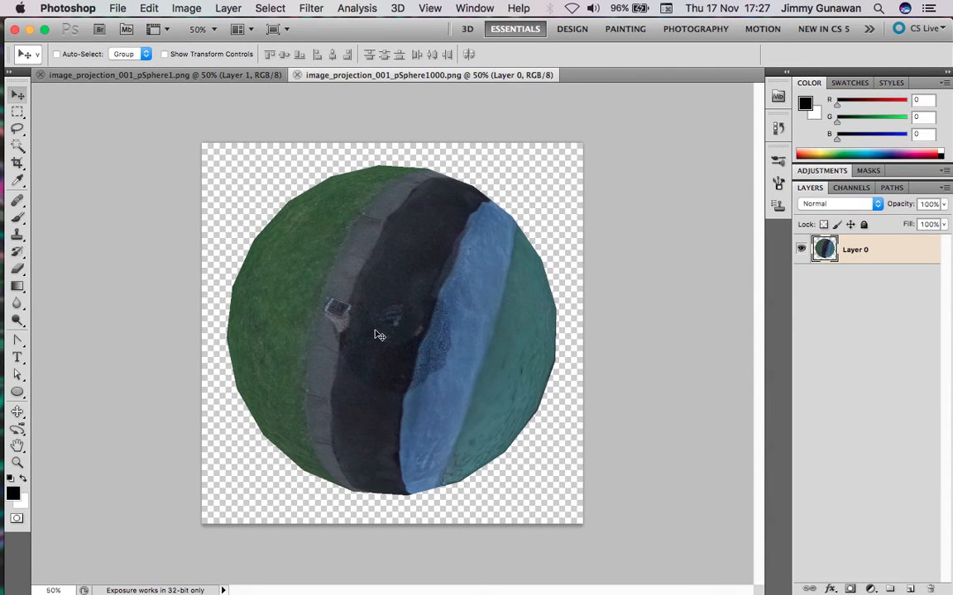
key(z)
click(379, 330)
click(363, 340)
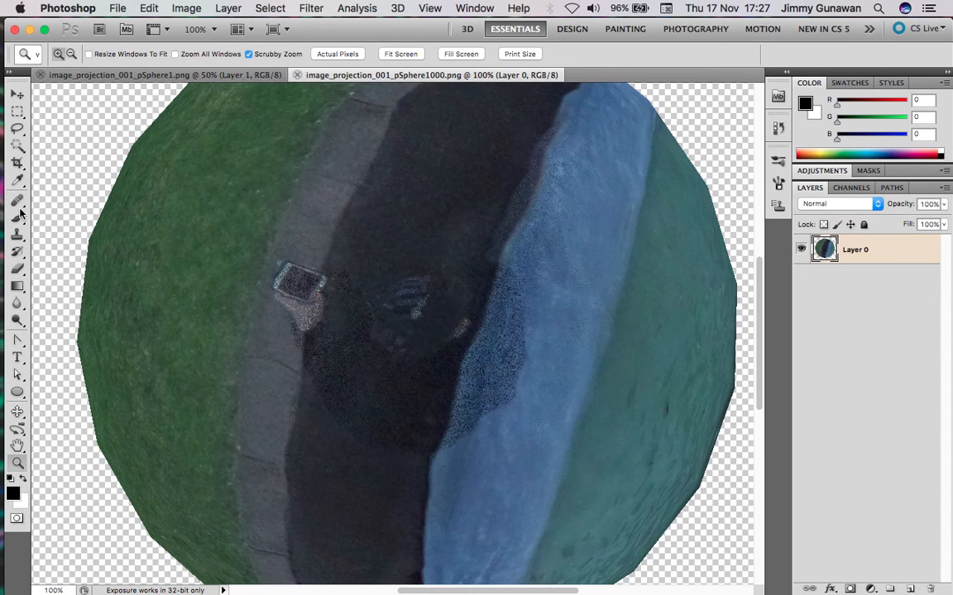
click(18, 236)
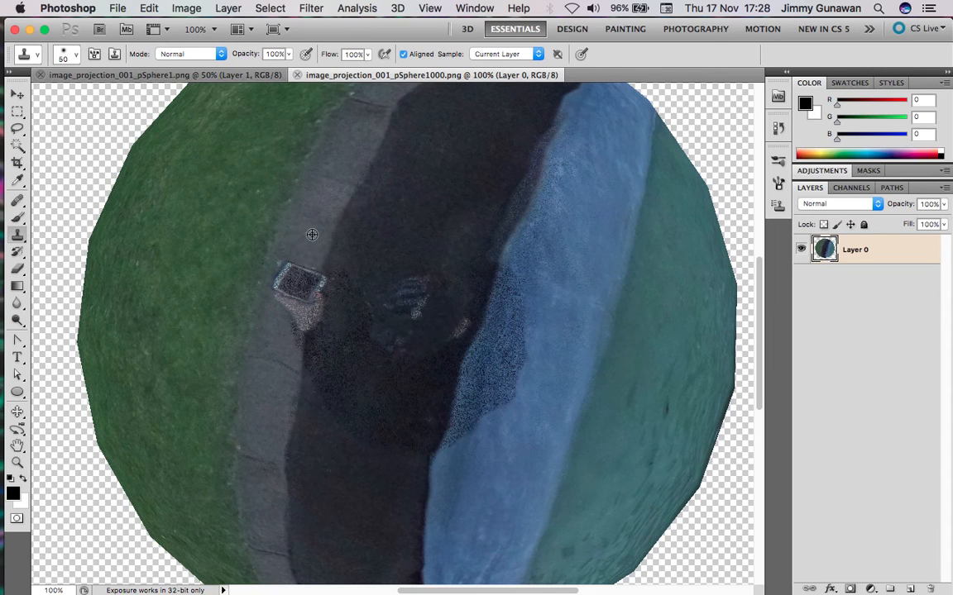
key(bracketright)
key(bracketright)
key(bracketright)
key(bracketright)
Step: Clone clean kerb stone from both sides over the phone and hand remnants, undoing the misplaced stroke
alt+click(310, 228)
mouse_move(297, 262)
mouse_down()
mouse_move(276, 319)
mouse_move(300, 257)
mouse_move(295, 273)
mouse_up()
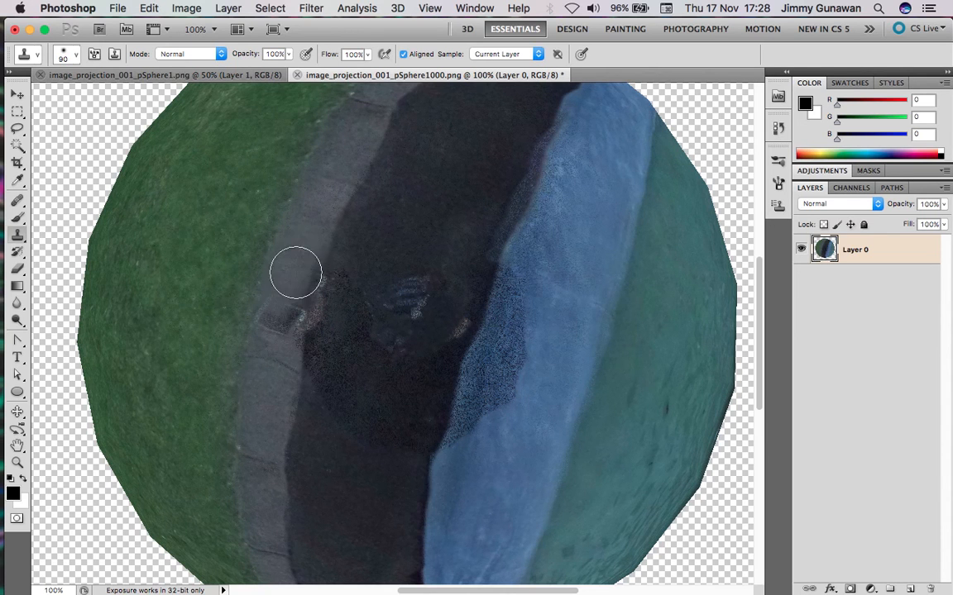
key(super+z)
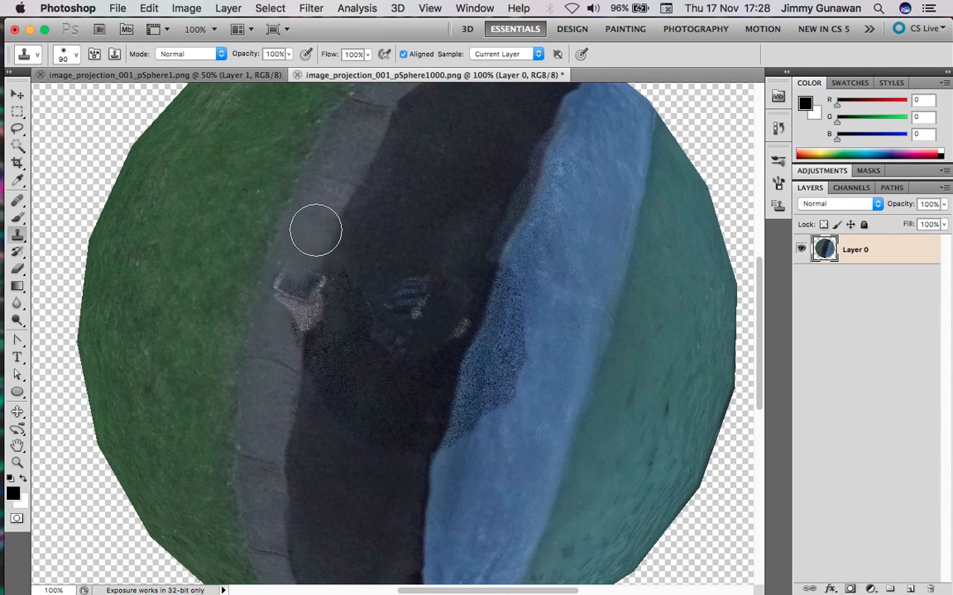
alt+click(318, 219)
drag(293, 280, 296, 280)
alt+click(271, 395)
drag(290, 321, 295, 297)
Step: Clone clean asphalt and blue stone along the upper part of the border between path and pool wall
alt+click(449, 216)
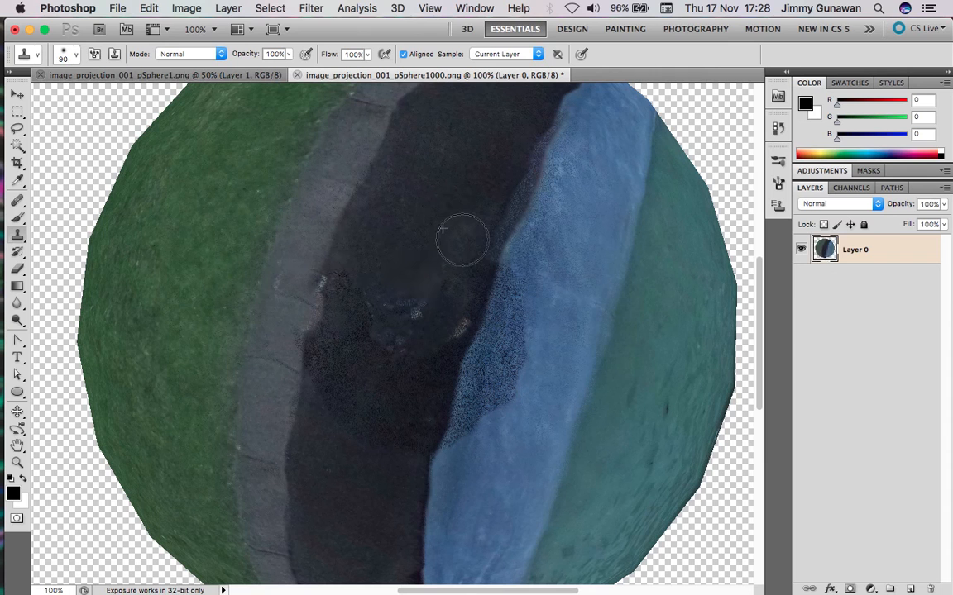
drag(494, 255, 488, 271)
alt+click(554, 250)
drag(559, 318, 535, 320)
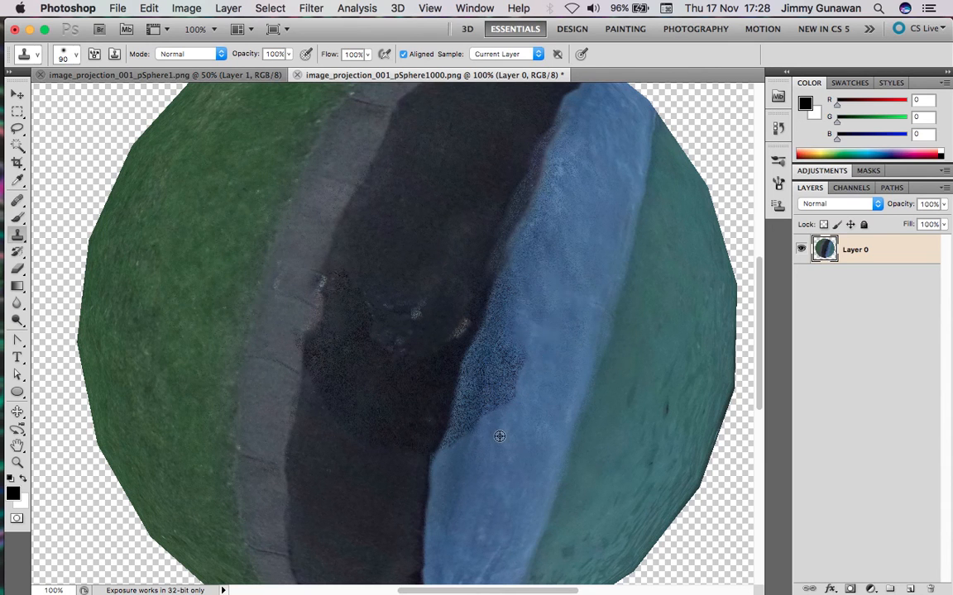
Step: Clone smooth blue stone over the speckled patch on the pool wall beside the path
alt+click(487, 444)
drag(512, 365, 524, 413)
alt+click(476, 477)
mouse_move(466, 444)
mouse_down()
mouse_move(534, 279)
mouse_move(542, 316)
mouse_up()
alt+click(517, 421)
click(543, 257)
Step: Clone clean asphalt from further down the path over the speckled area beside the kerb
alt+click(364, 502)
drag(395, 434, 336, 394)
alt+click(409, 453)
alt+click(290, 476)
click(321, 404)
alt+click(329, 465)
drag(334, 380, 314, 395)
alt+click(317, 482)
click(334, 366)
Step: Clone asphalt over the light clothing and shoe remnants in the middle of the path
alt+click(355, 459)
drag(384, 348, 371, 348)
alt+click(364, 431)
drag(427, 316, 417, 289)
alt+click(412, 207)
mouse_move(454, 311)
mouse_down()
mouse_move(414, 355)
mouse_move(380, 476)
mouse_up()
Step: Tidy the kerb's inner edge and the remaining blemishes on the asphalt with cloned texture
alt+click(342, 214)
drag(328, 259, 302, 350)
alt+click(296, 400)
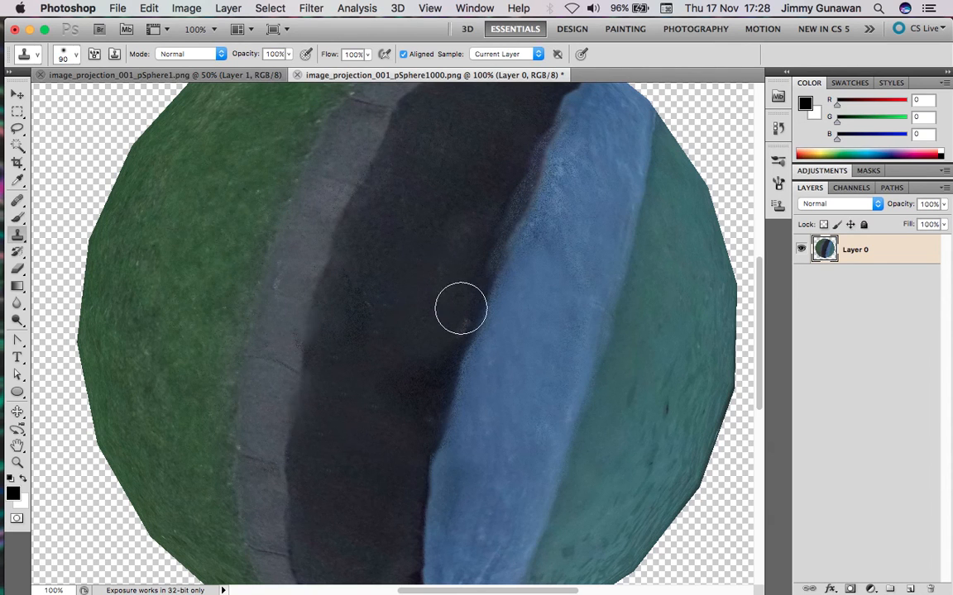
alt+click(406, 517)
drag(423, 418, 418, 389)
alt+click(390, 279)
drag(392, 350, 414, 373)
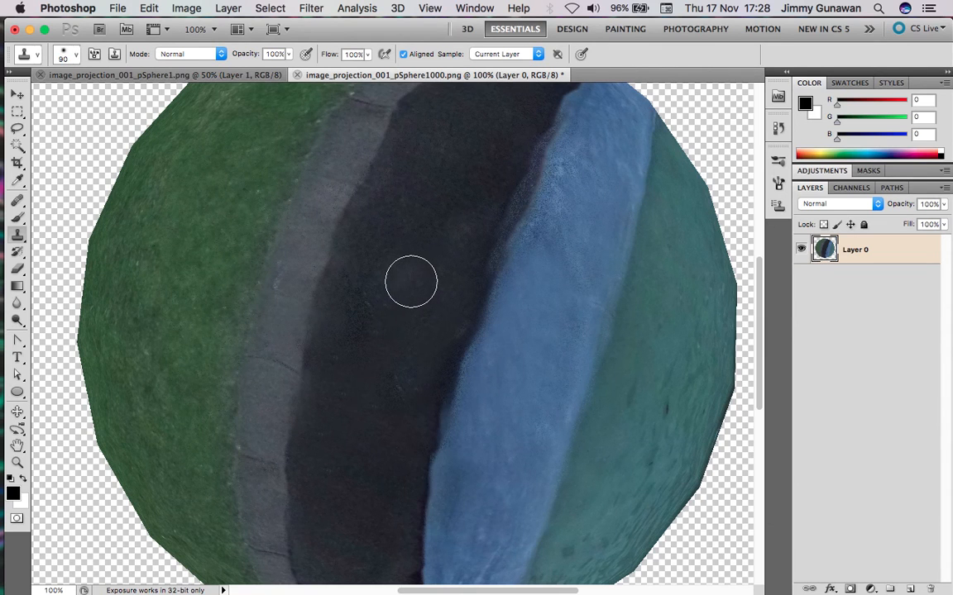
Step: Save the retouched projection image and apply it to the sphere's texture in Blender
key(super+s)
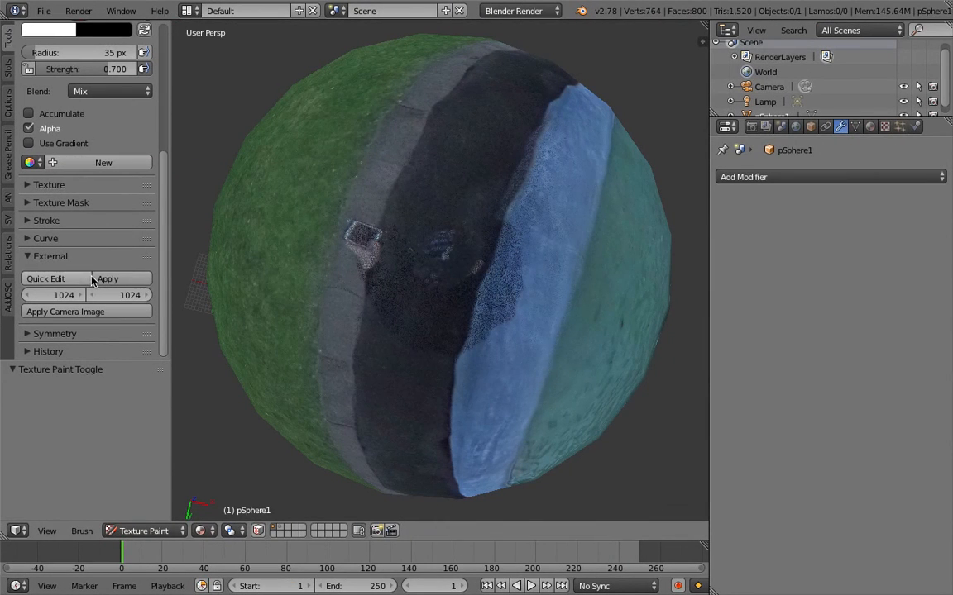
click(106, 279)
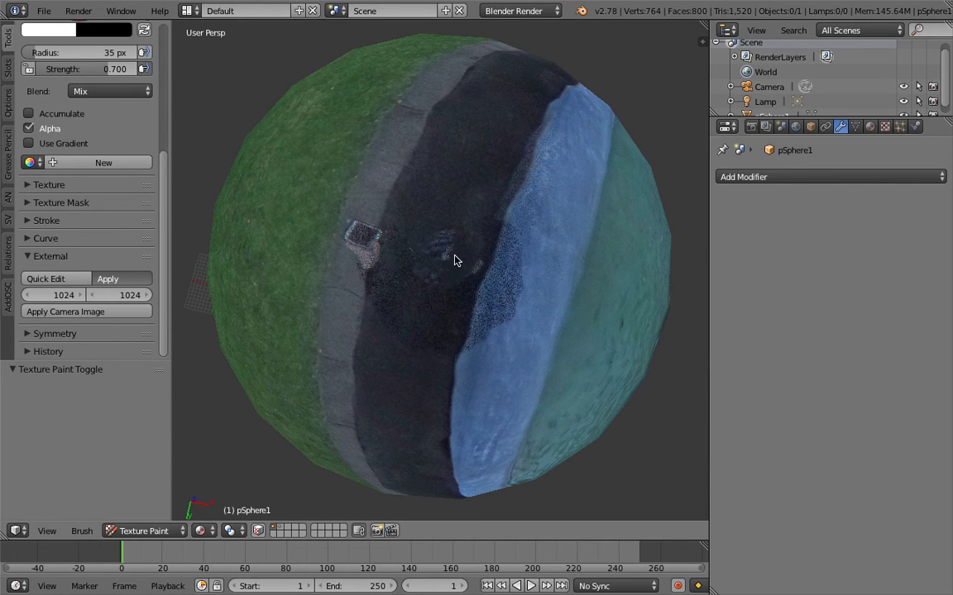
click(106, 279)
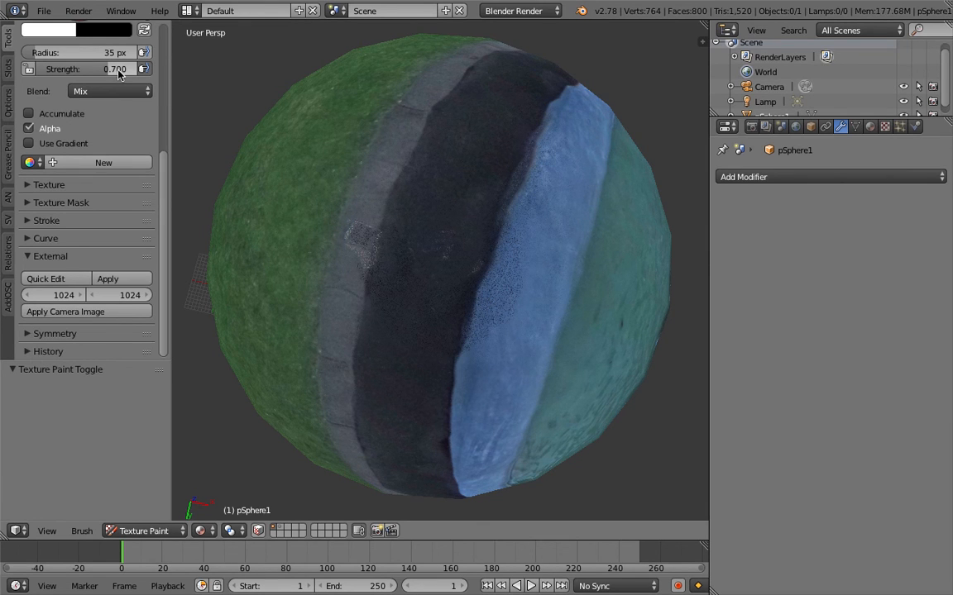
Step: Set the brush strength to 1.000 and apply the retouched image to the sphere again
click(118, 70)
text(1)
key(Return)
scroll(164, 174, up, 5)
scroll(162, 219, down, 5)
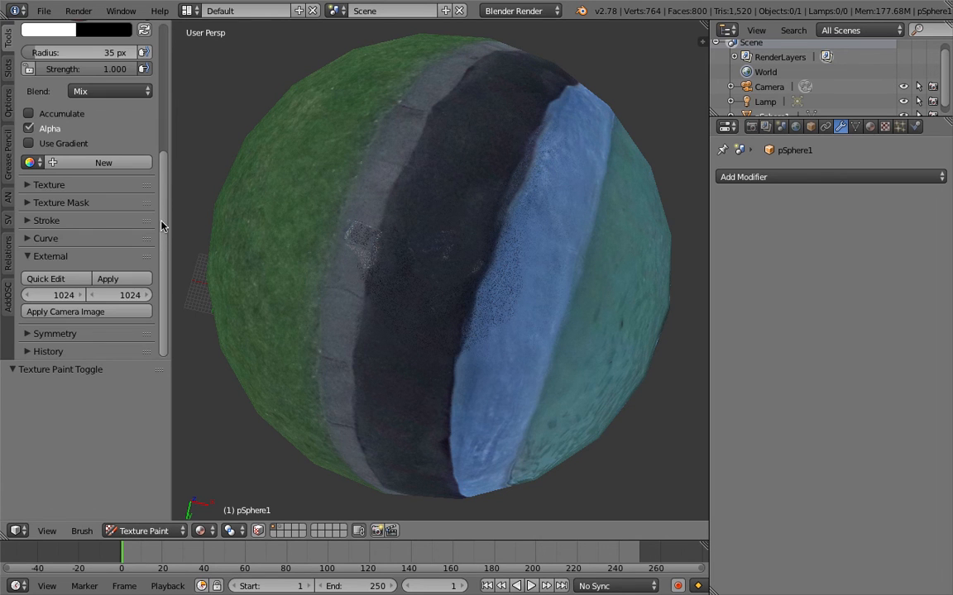
click(99, 351)
scroll(78, 316, down, 3)
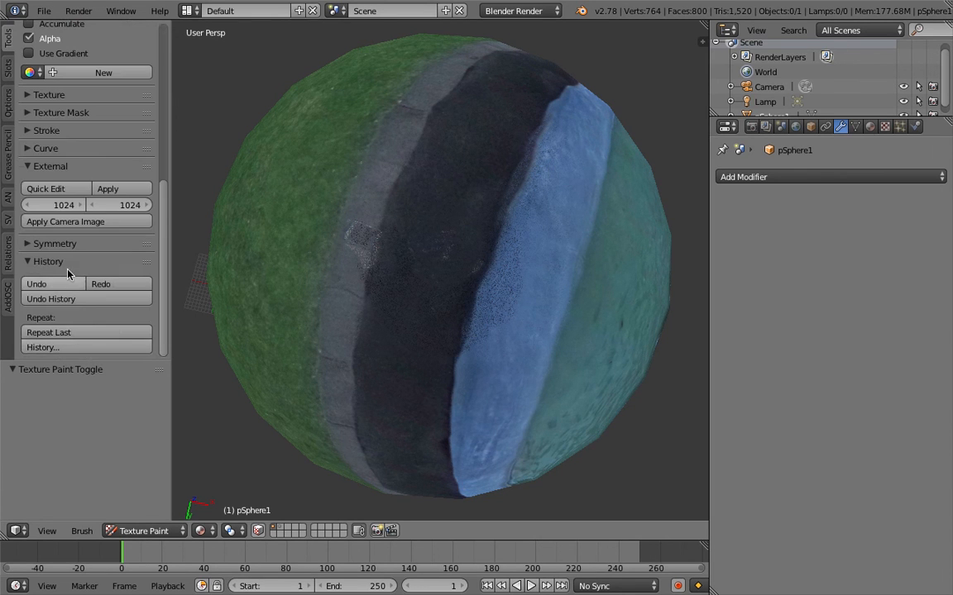
click(111, 188)
Step: Give the brush curve the flat maximum falloff preset and reapply the retouched image to the sphere
click(48, 261)
click(55, 243)
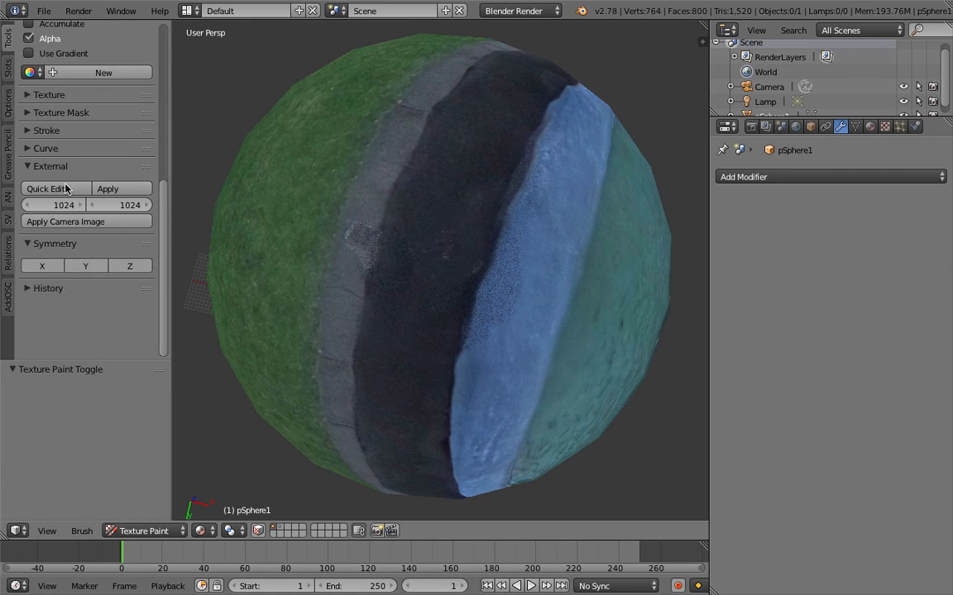
click(50, 148)
click(101, 312)
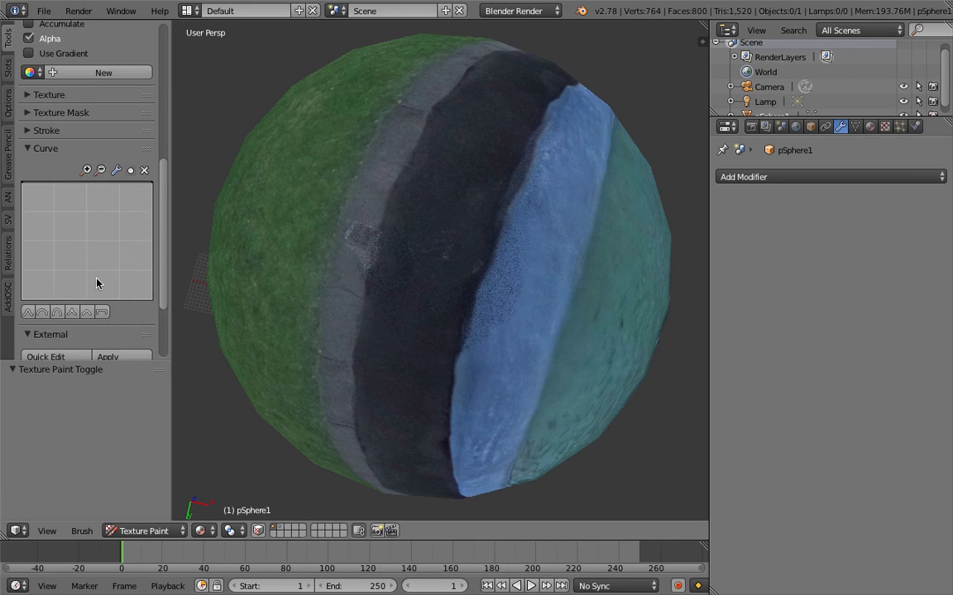
scroll(97, 284, down, 3)
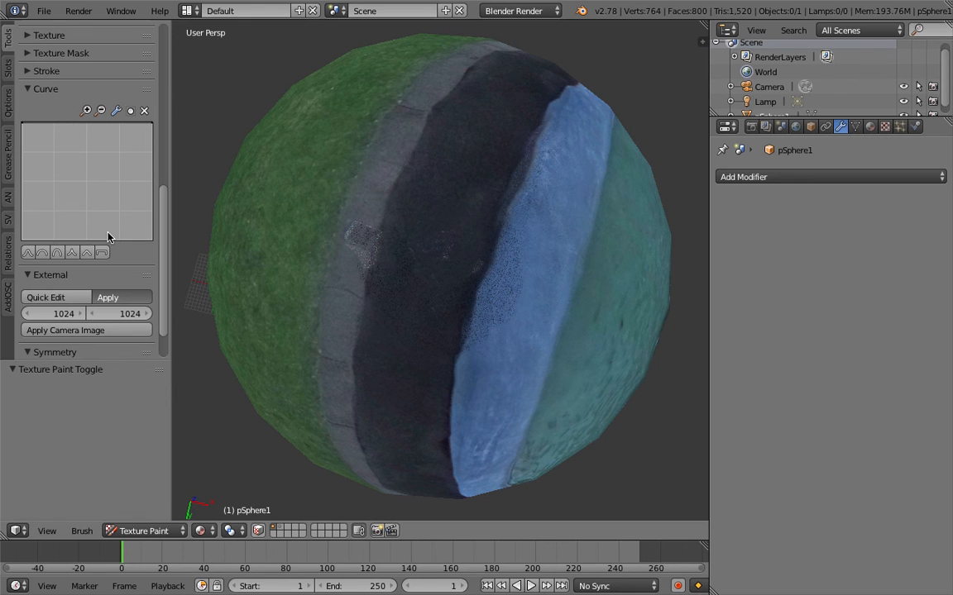
Step: Examine the retouched kerb, path and pool wall on the sphere up close and from outside
scroll(458, 234, up, 7)
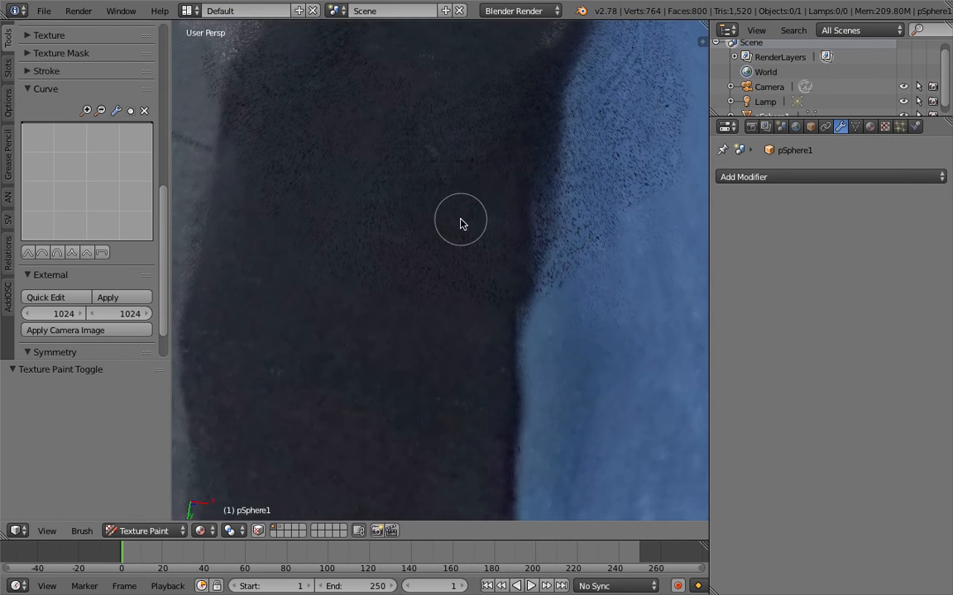
middle_drag(455, 226, 546, 298)
scroll(417, 238, down, 7)
scroll(457, 331, up, 2)
scroll(440, 285, up, 5)
scroll(488, 250, up, 4)
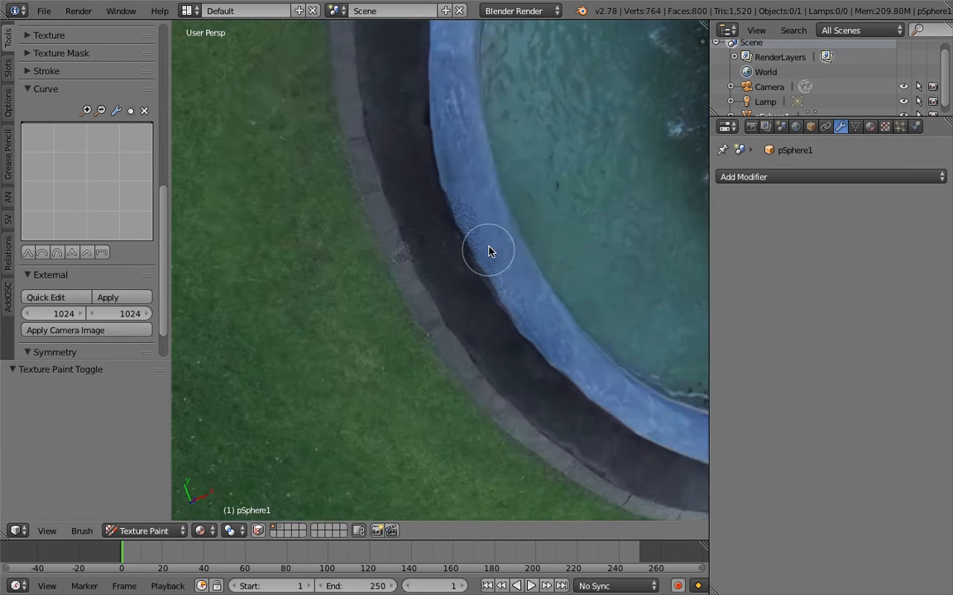
mouse_move(484, 251)
middle_down()
mouse_move(495, 186)
mouse_move(461, 278)
mouse_move(464, 204)
middle_up()
scroll(457, 276, down, 8)
scroll(430, 205, up, 3)
middle_drag(390, 206, 437, 215)
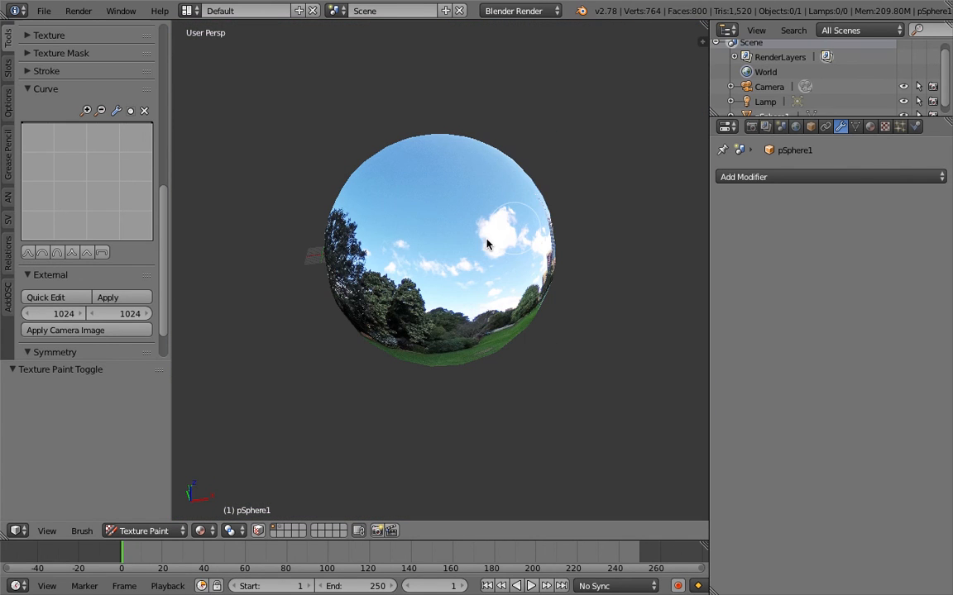
Step: Switch the sphere to Object Mode, select it and clear its location
click(150, 536)
click(147, 513)
right_click(466, 247)
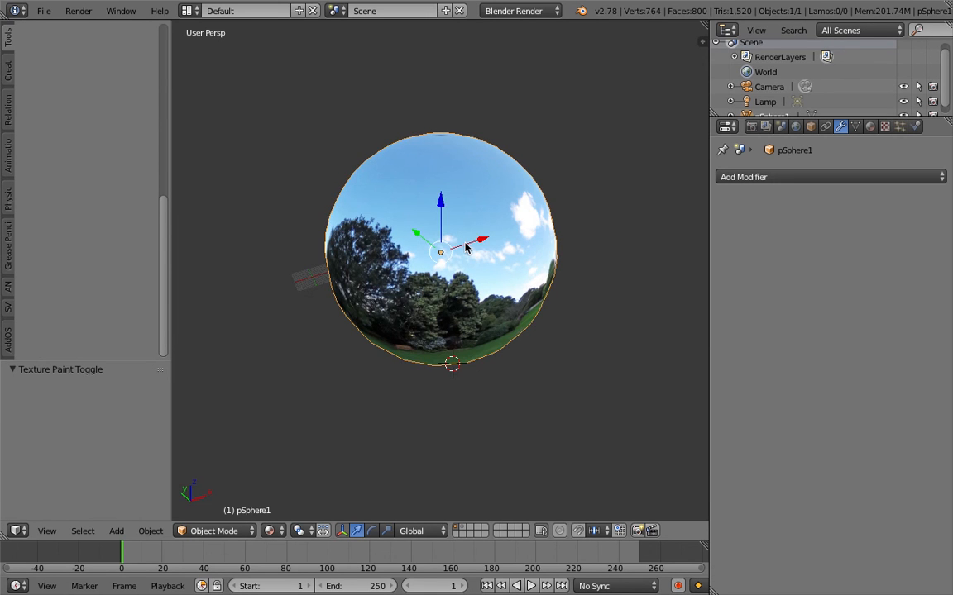
key(alt+g)
shift+middle_drag(362, 266, 435, 182)
Step: Show the object's transform values and scale the sphere to 25 on all three axes
key(n)
key(s)
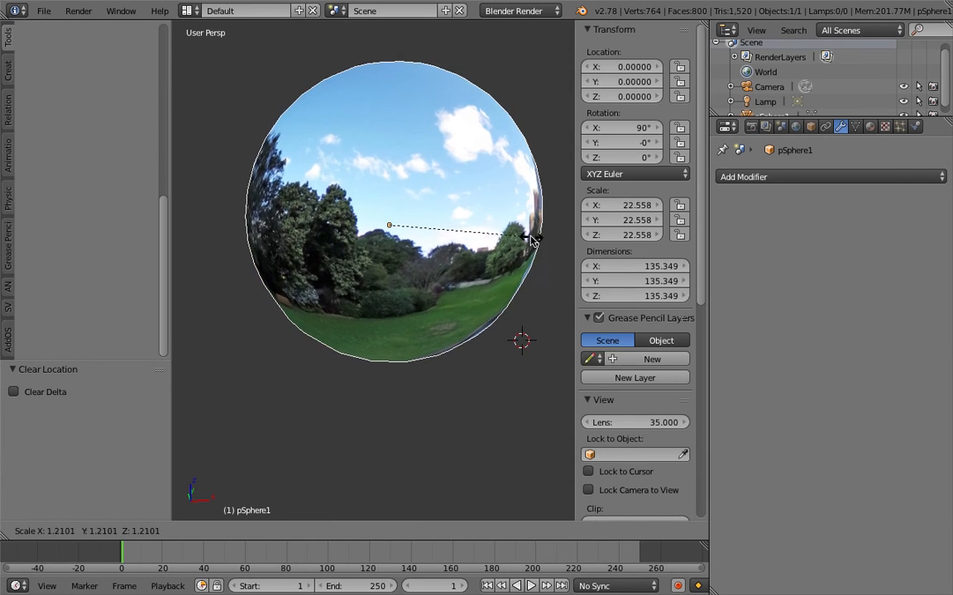
click(548, 236)
drag(629, 206, 629, 235)
text(25)
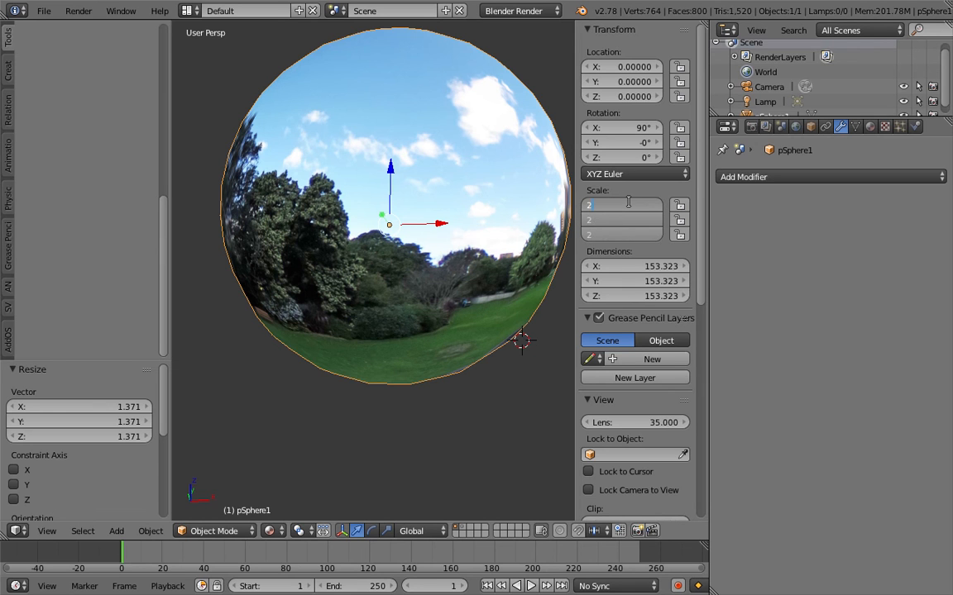
key(Return)
Step: Apply the sphere's location, rotation and scale transforms
middle_drag(491, 202, 438, 196)
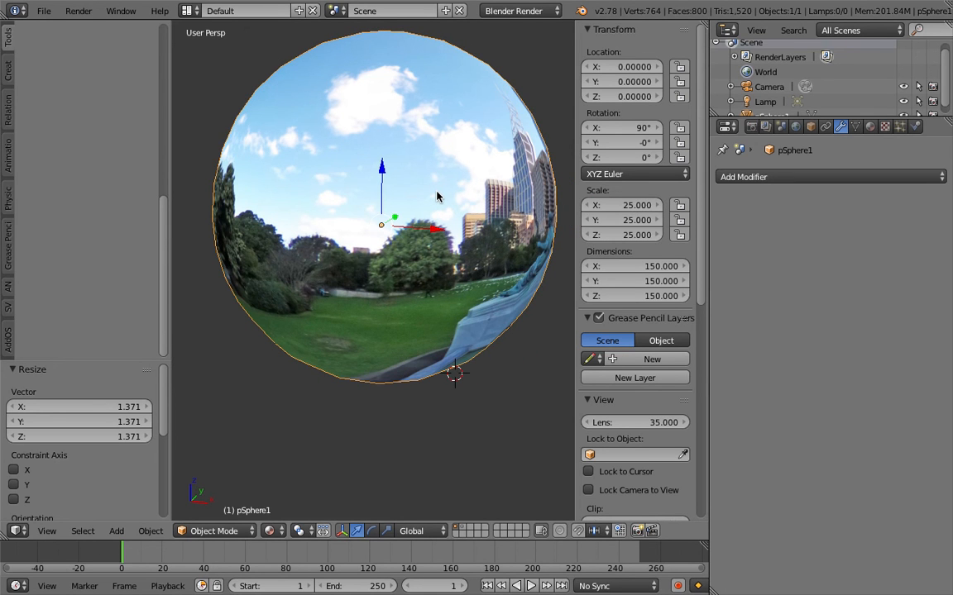
key(ctrl+a)
click(438, 194)
key(ctrl+a)
click(436, 209)
key(ctrl+a)
click(436, 221)
scroll(425, 204, up, 5)
middle_drag(425, 204, 521, 184)
scroll(403, 314, down, 3)
scroll(376, 226, down, 4)
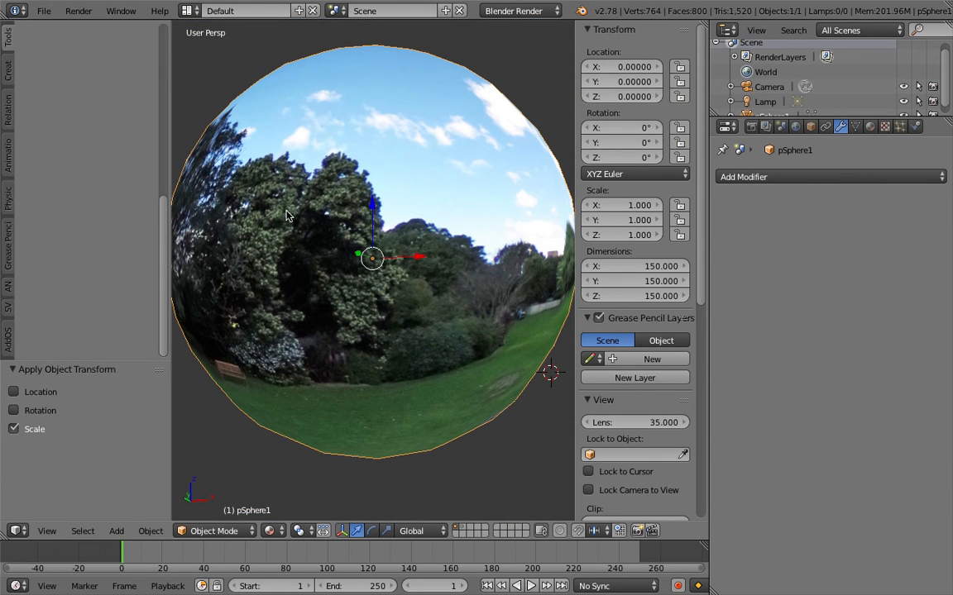
Step: Switch to the UV Editing layout and widen the image area showing the panorama texture
click(188, 12)
click(210, 134)
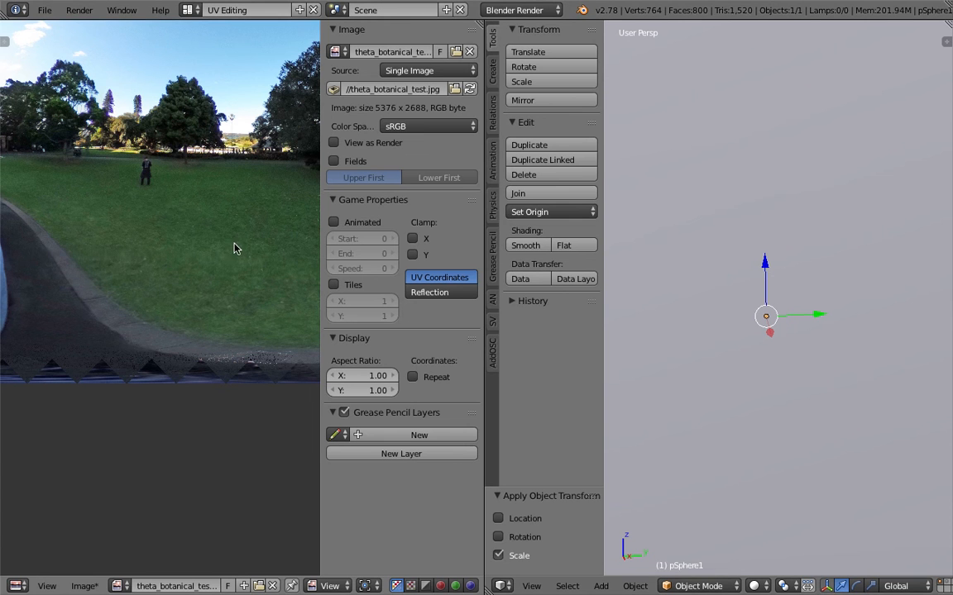
scroll(298, 334, down, 2)
drag(319, 320, 587, 317)
Step: Examine the lower edge of the panorama texture for leftover noise and unpainted areas
scroll(406, 330, up, 3)
scroll(377, 320, down, 4)
scroll(347, 364, up, 4)
scroll(347, 365, up, 4)
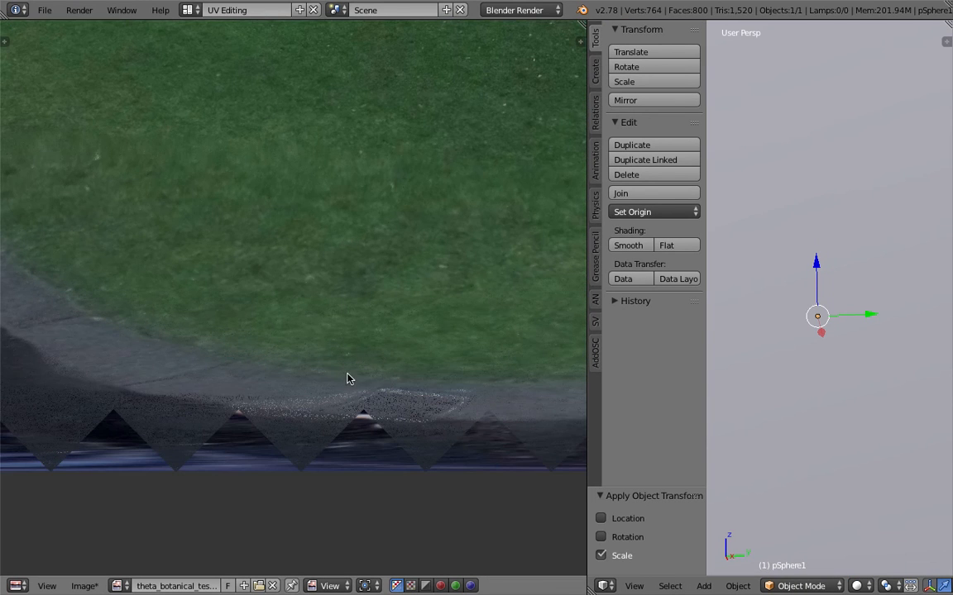
scroll(238, 437, down, 3)
scroll(281, 345, down, 2)
middle_drag(275, 339, 255, 331)
middle_drag(138, 389, 174, 365)
scroll(214, 334, up, 5)
middle_drag(213, 335, 387, 330)
scroll(276, 381, up, 2)
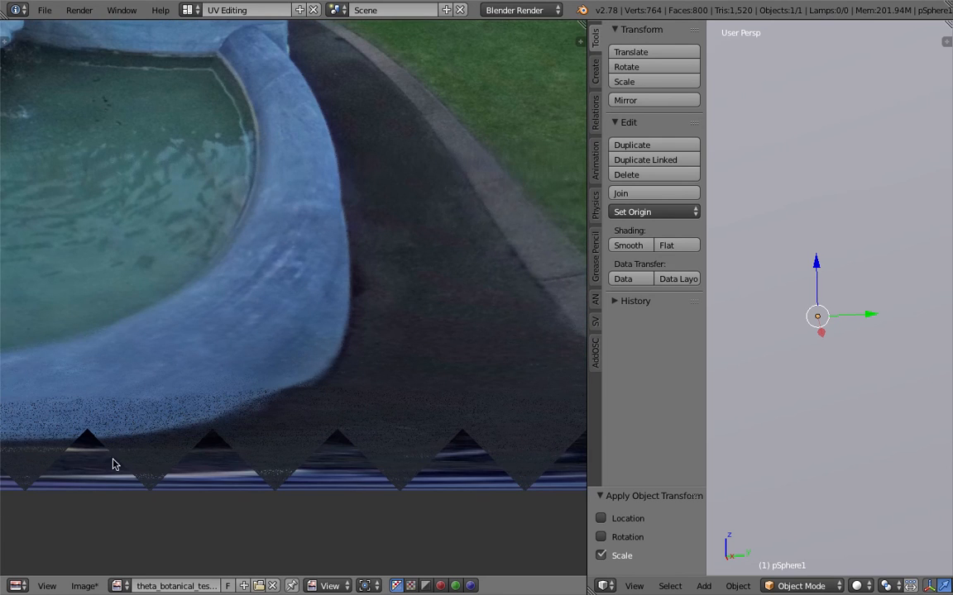
scroll(120, 464, down, 5)
scroll(157, 398, up, 5)
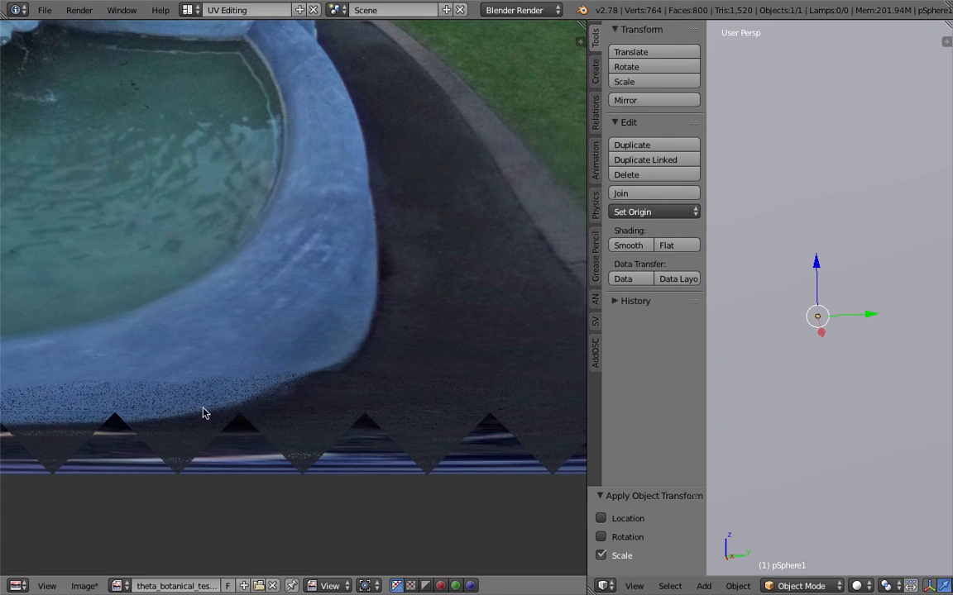
scroll(305, 457, down, 5)
scroll(265, 425, up, 5)
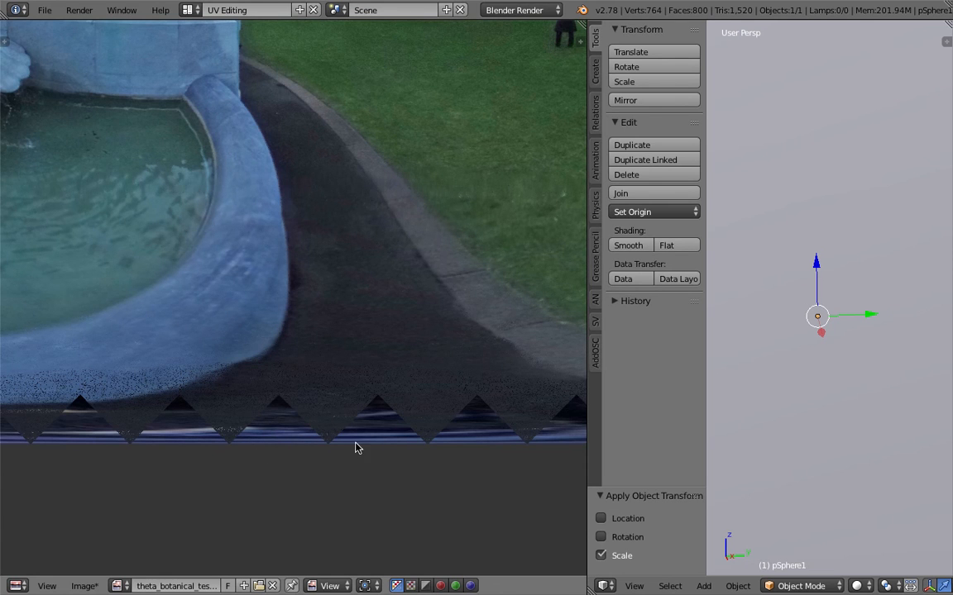
middle_drag(365, 423, 248, 445)
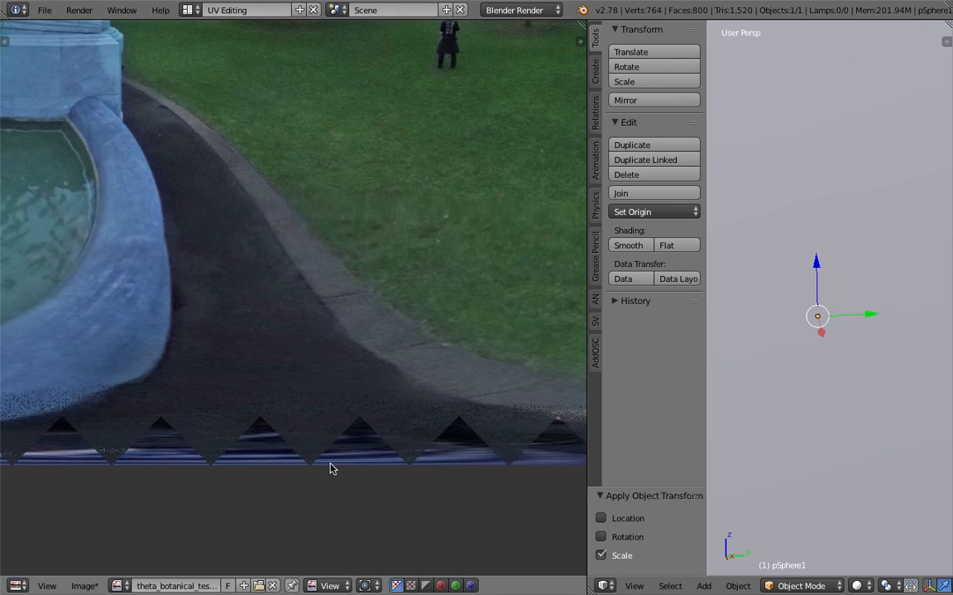
middle_drag(330, 463, 117, 428)
scroll(116, 429, down, 3)
middle_drag(249, 409, 203, 414)
scroll(312, 386, down, 2)
middle_drag(316, 387, 267, 382)
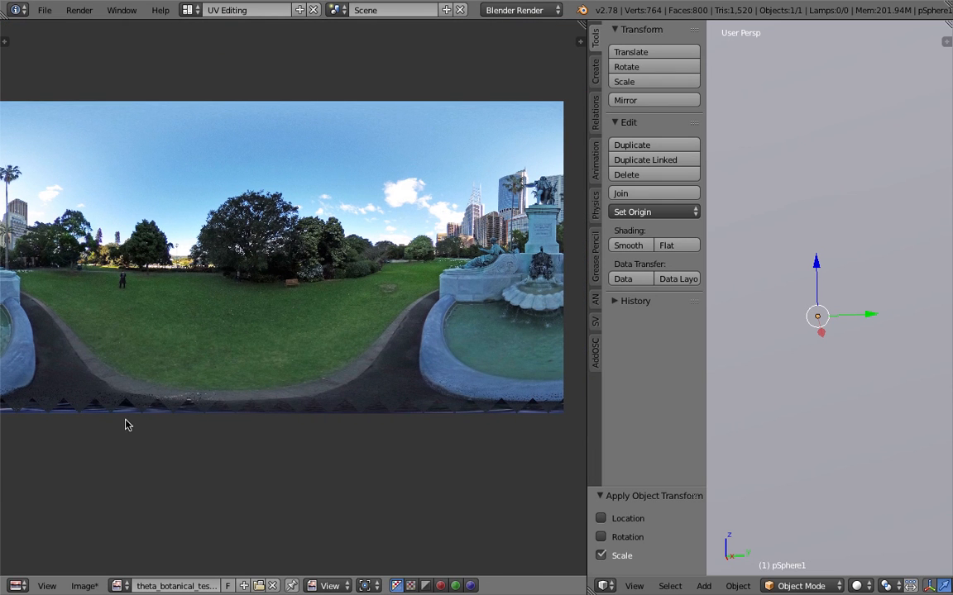
middle_drag(144, 410, 145, 415)
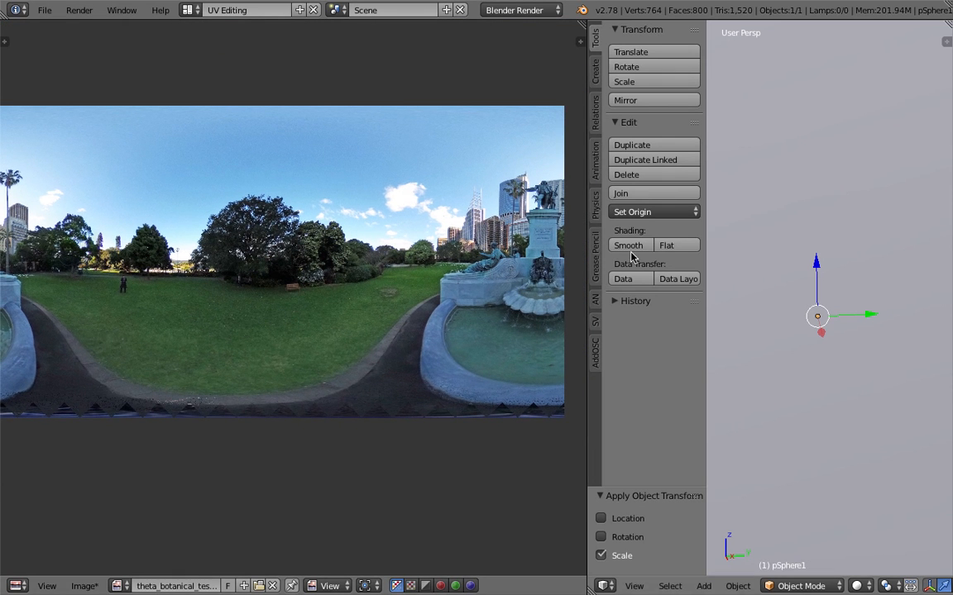
Step: Return to the Default layout and inspect the sphere's mesh in wireframe, including its underside
click(188, 10)
click(199, 76)
middle_drag(374, 262, 343, 320)
key(z)
scroll(342, 243, down, 4)
middle_drag(338, 169, 348, 164)
middle_drag(372, 209, 365, 267)
scroll(365, 267, up, 2)
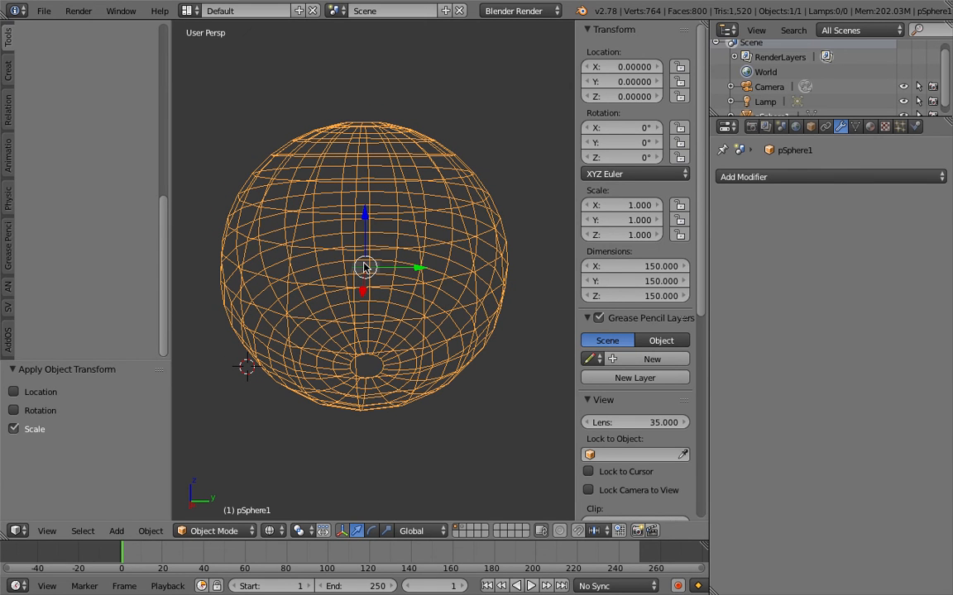
Step: Try Solid shading, set the viewport to Material shading and look around the panorama from inside the sphere
click(272, 531)
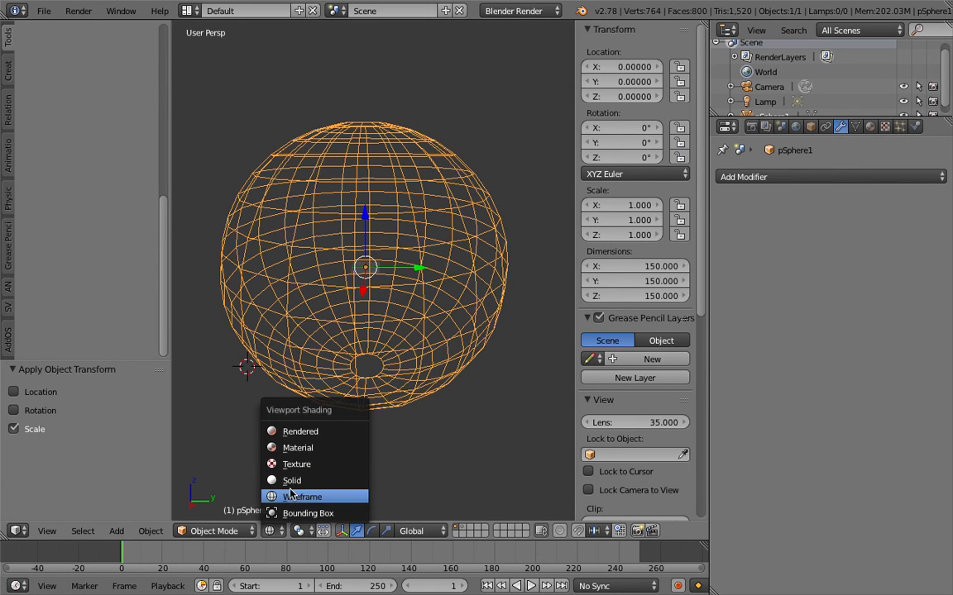
click(292, 481)
click(271, 531)
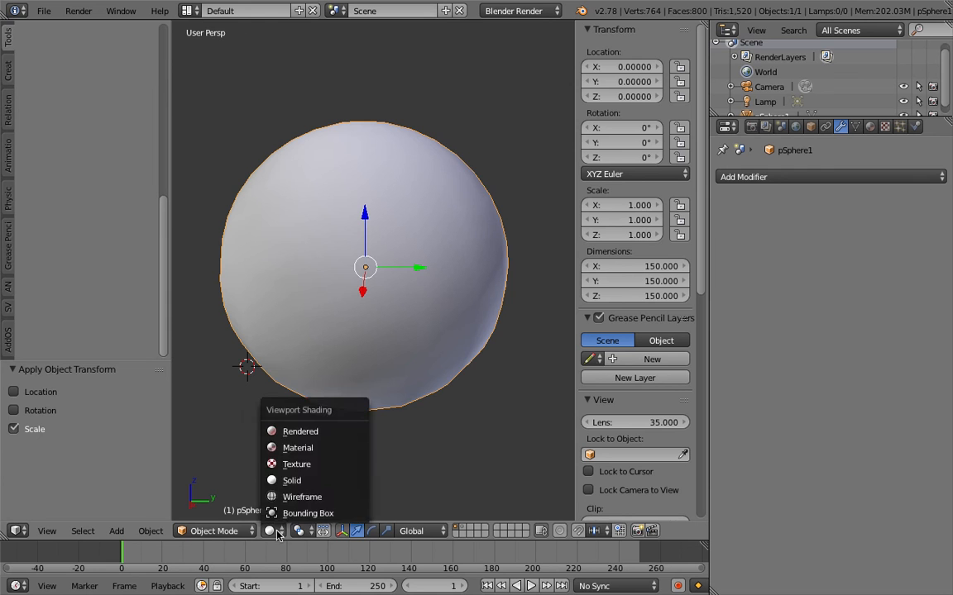
click(298, 448)
scroll(465, 312, up, 5)
mouse_move(444, 332)
middle_down()
mouse_move(410, 336)
mouse_move(434, 310)
mouse_move(347, 319)
mouse_move(428, 304)
mouse_move(394, 357)
mouse_move(376, 346)
middle_up()
middle_drag(380, 425, 385, 399)
middle_drag(426, 295, 205, 264)
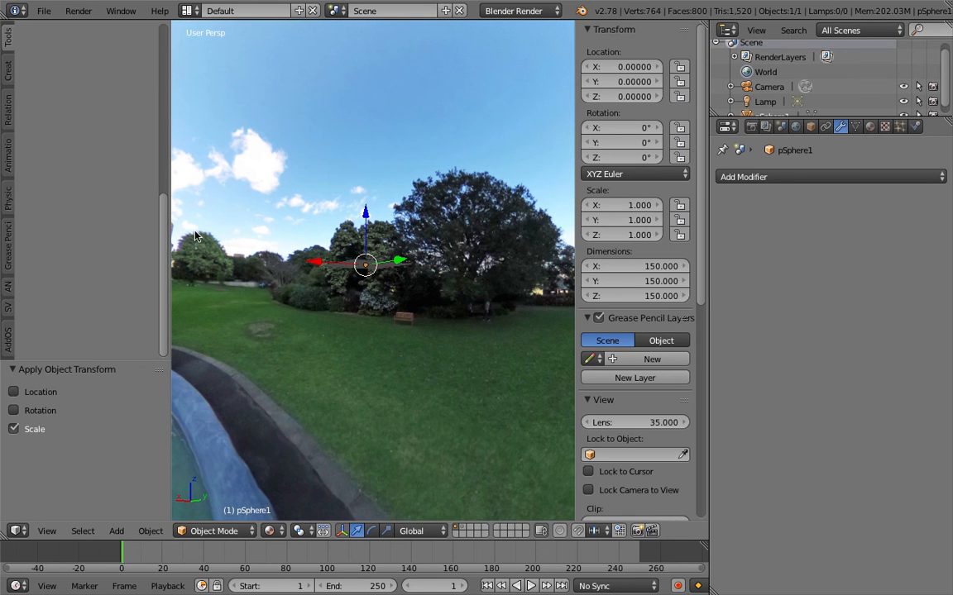
Step: Hide the tool shelf and transform sidebar to enlarge the 3D view, and show the whole sphere from outside
key(t)
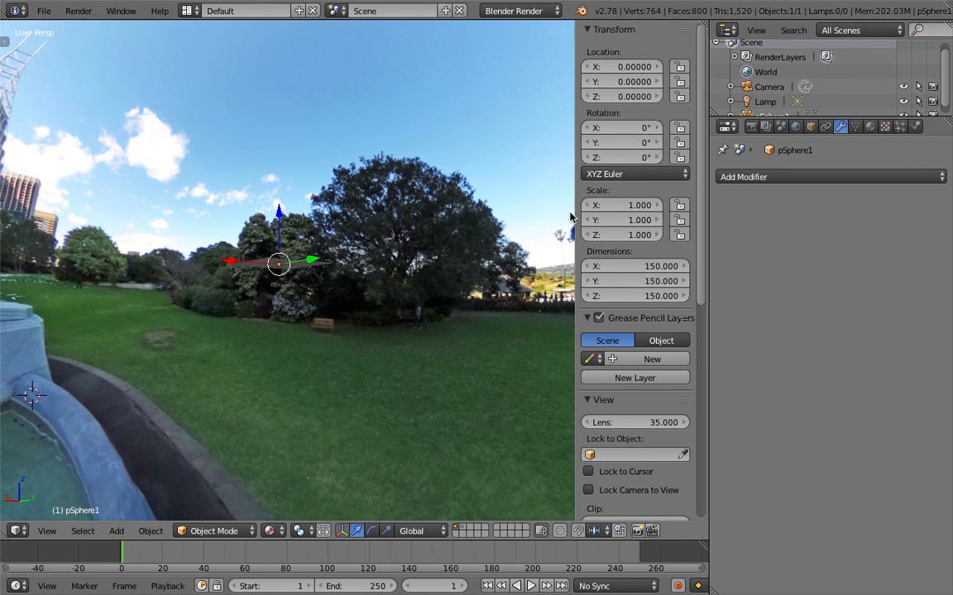
drag(574, 212, 731, 234)
middle_drag(397, 281, 446, 203)
scroll(447, 203, down, 10)
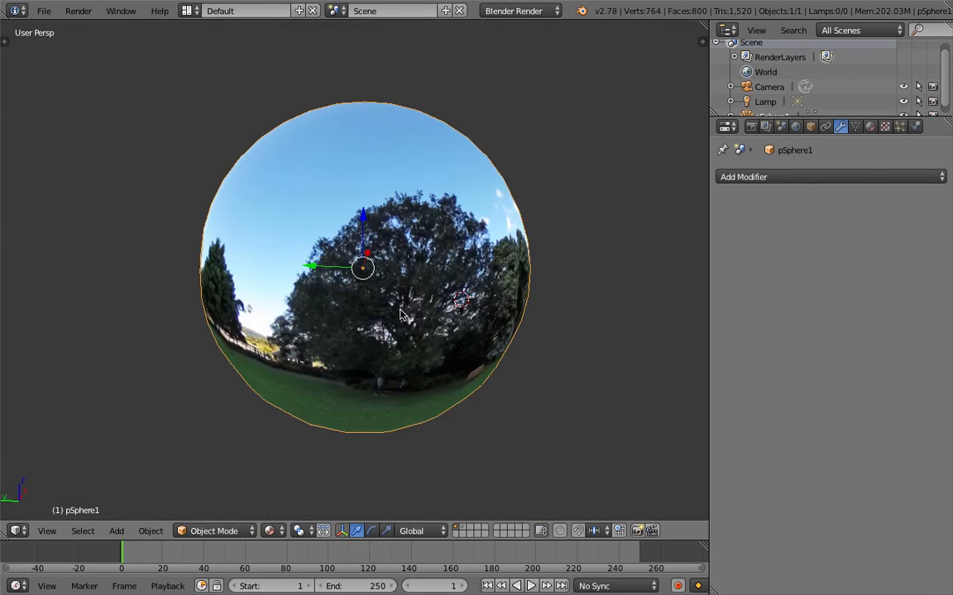